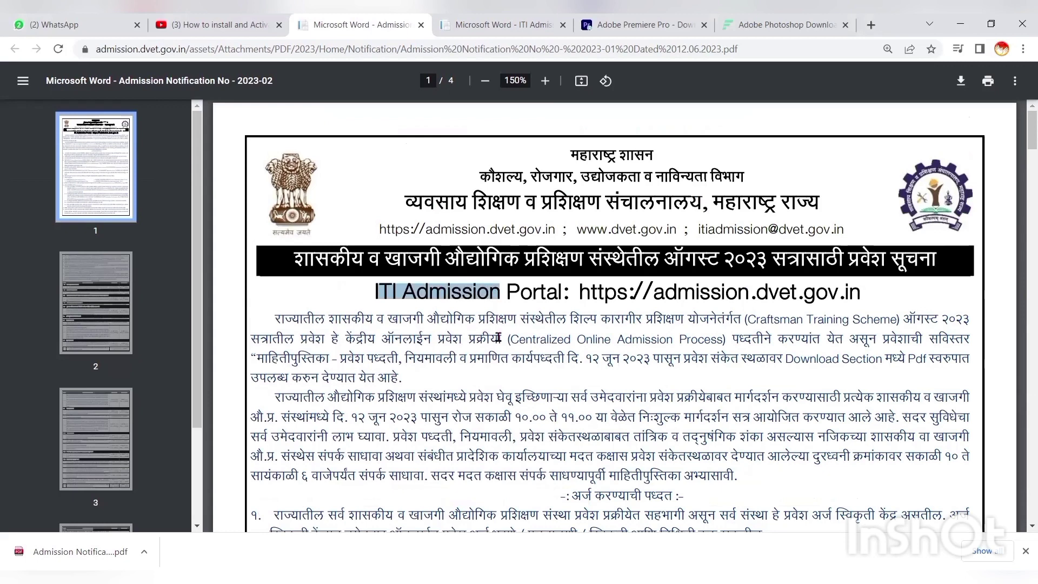
{"action": "left_click_drag", "start_coordinate": [498, 337], "coordinate": [538, 352]}
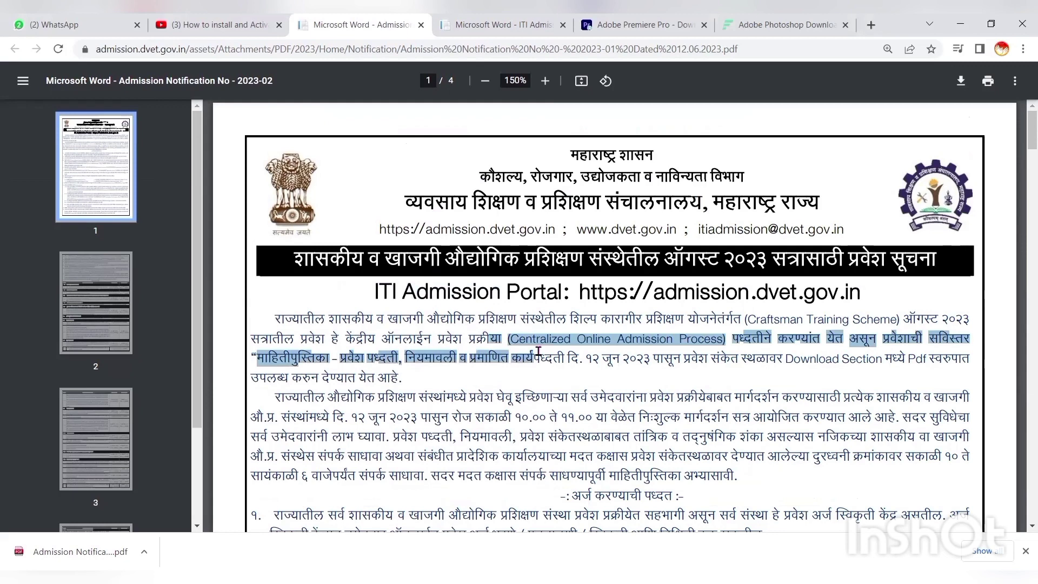
{"action": "left_click", "coordinate": [487, 323]}
Switch to the ITI Admission Brochure 2023 document and review the documents required for reservation claims in section अ ३.१
{"action": "key", "text": "ctrl+Tab"}
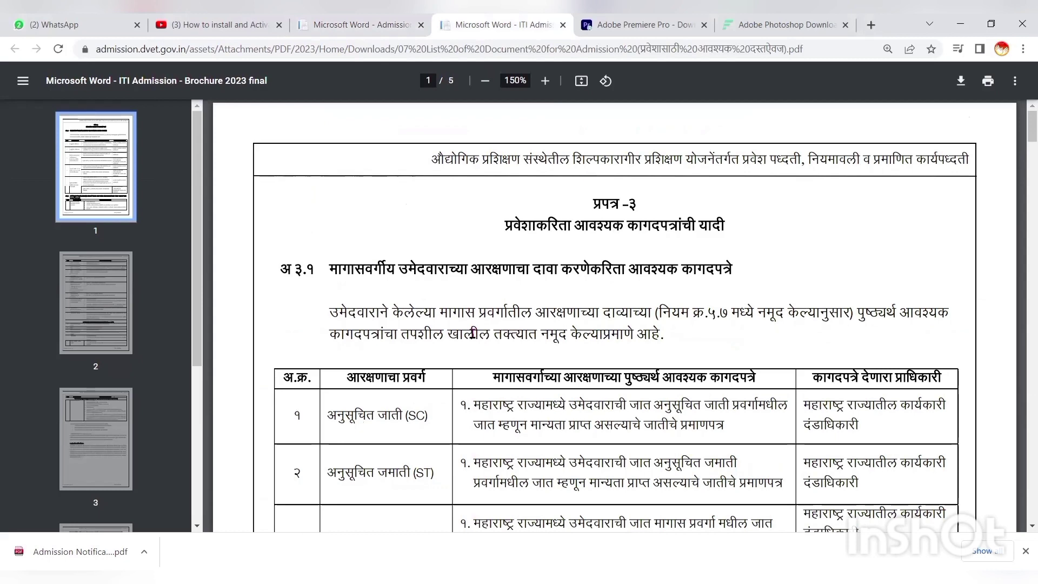
{"action": "scroll", "coordinate": [472, 333], "scroll_direction": "down", "scroll_amount": 2}
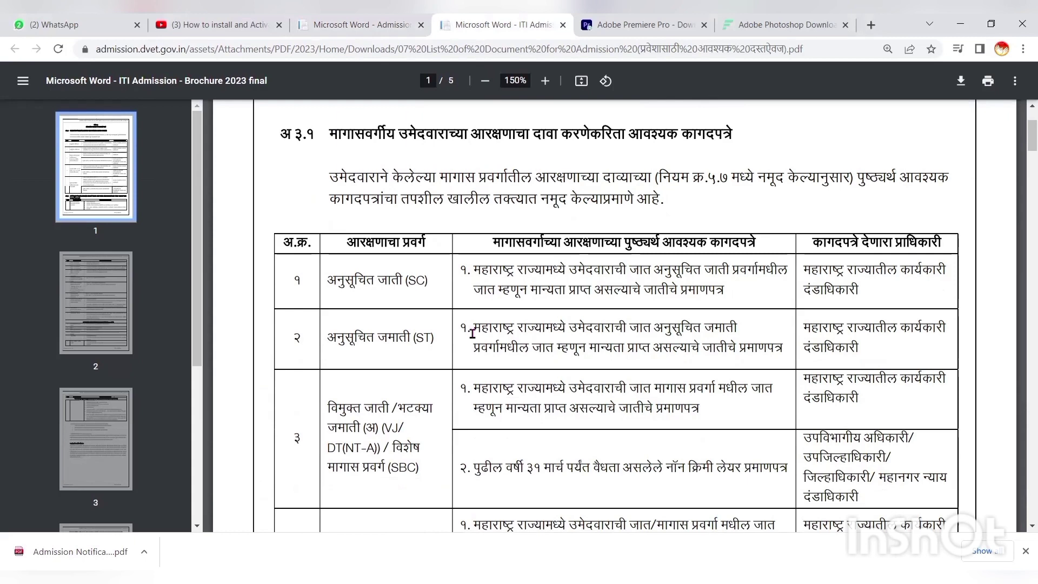
{"action": "scroll", "coordinate": [472, 333], "scroll_direction": "down", "scroll_amount": 1}
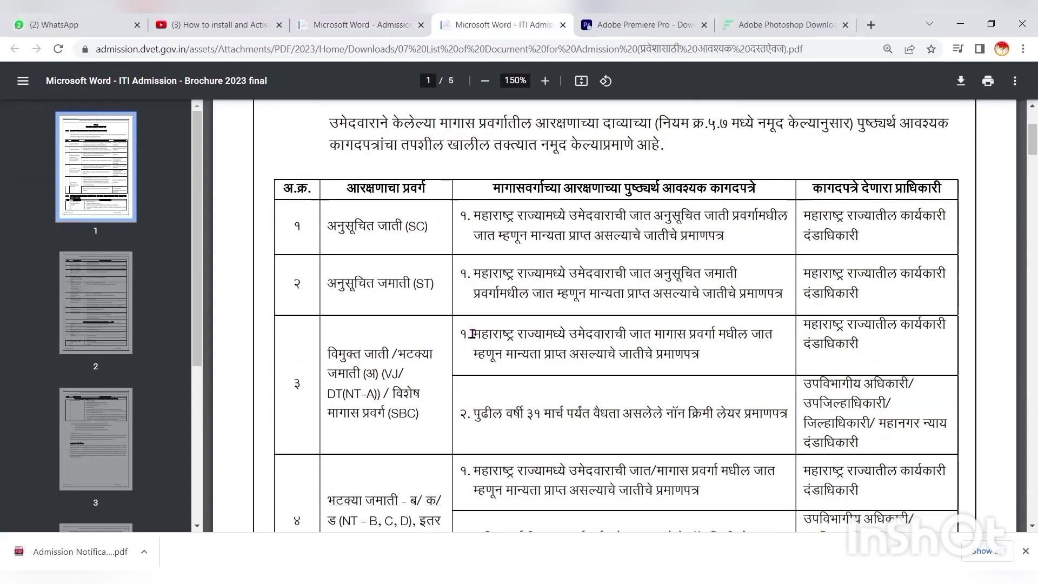
{"action": "scroll", "coordinate": [472, 333], "scroll_direction": "down", "scroll_amount": 1}
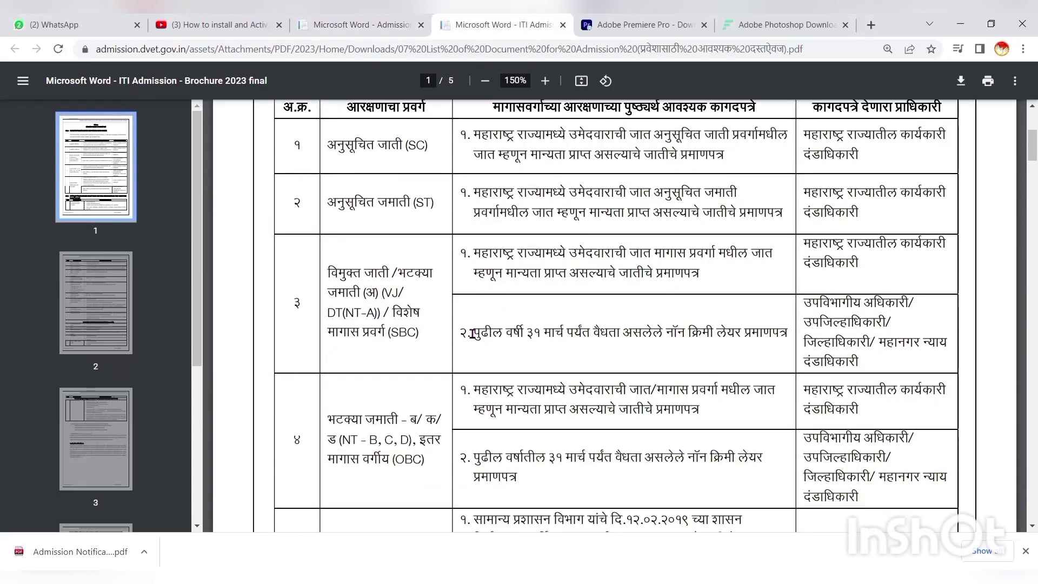
{"action": "scroll", "coordinate": [472, 333], "scroll_direction": "down", "scroll_amount": 4}
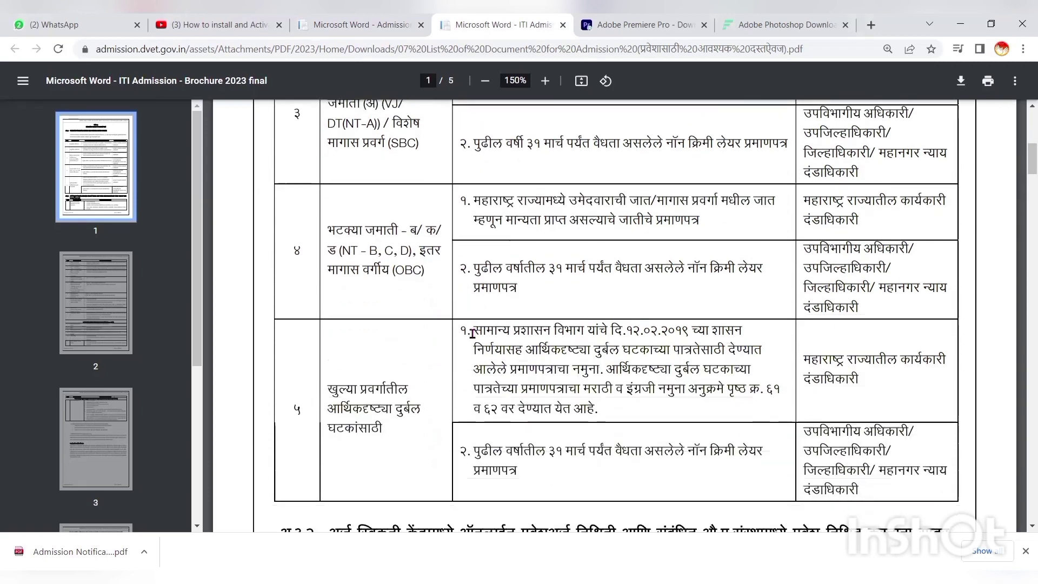
{"action": "scroll", "coordinate": [472, 333], "scroll_direction": "down", "scroll_amount": 5}
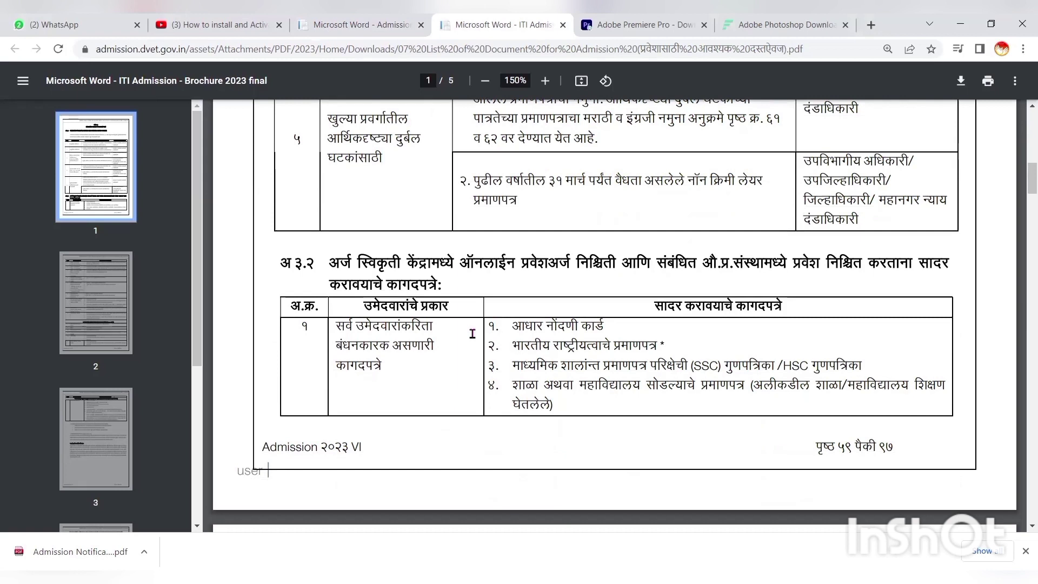
Review section अ ३.२ on documents to submit for each candidate type, continuing through the fee reimbursement scheme's document list
{"action": "scroll", "coordinate": [472, 333], "scroll_direction": "down", "scroll_amount": 2}
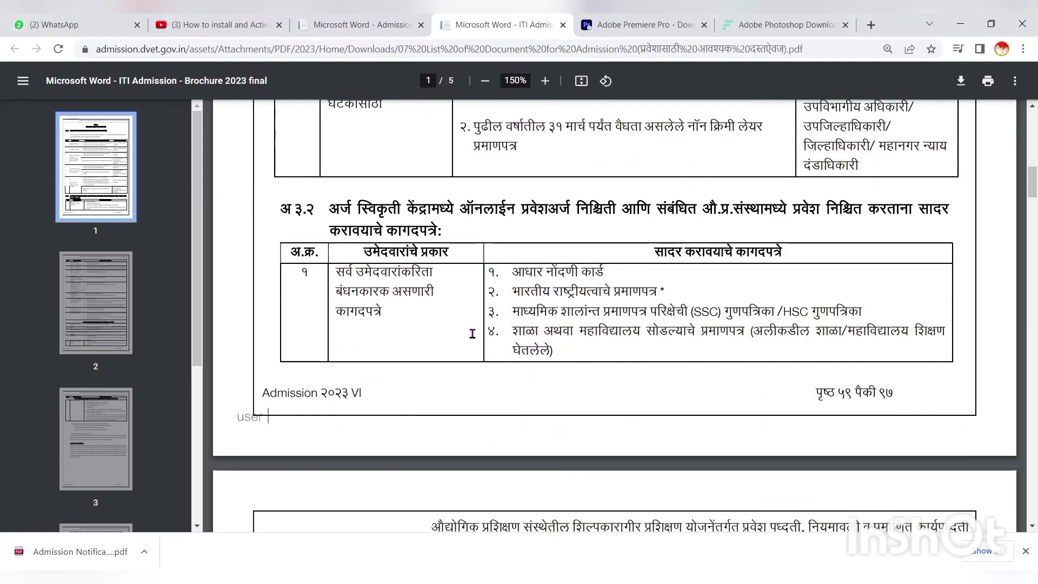
{"action": "scroll", "coordinate": [472, 333], "scroll_direction": "down", "scroll_amount": 1}
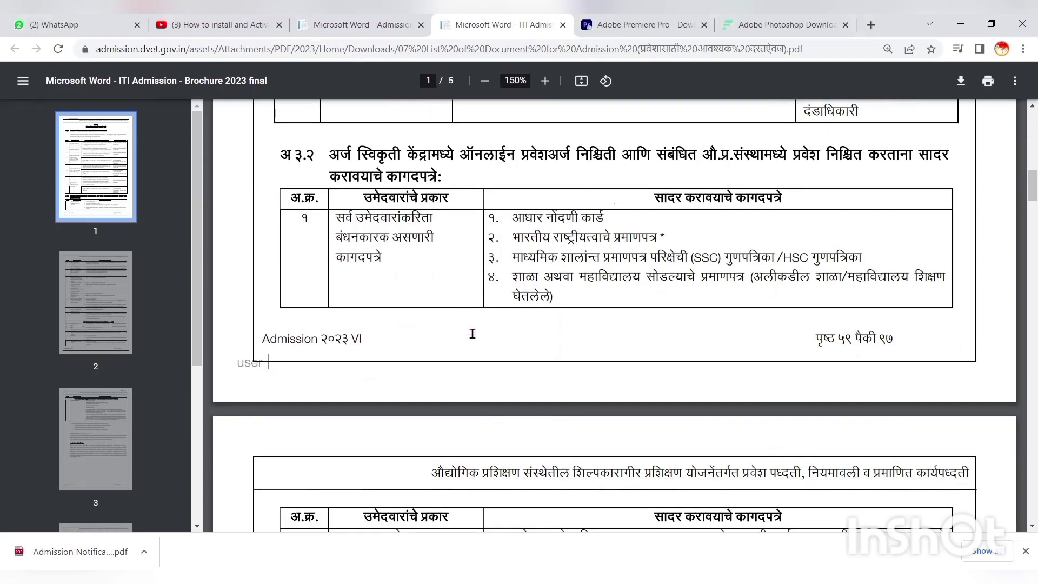
{"action": "scroll", "coordinate": [472, 333], "scroll_direction": "down", "scroll_amount": 1}
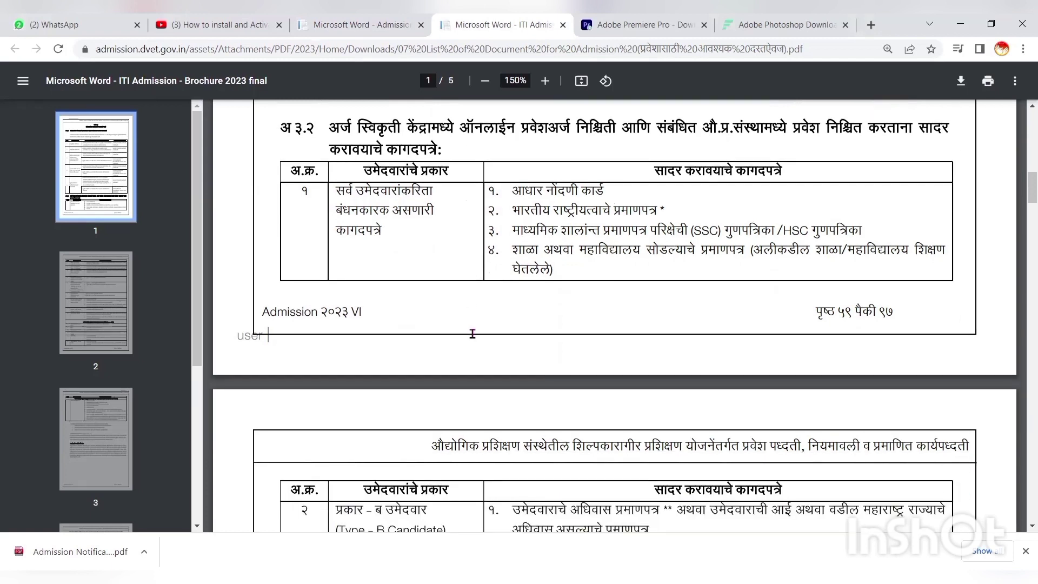
{"action": "scroll", "coordinate": [472, 333], "scroll_direction": "down", "scroll_amount": 7}
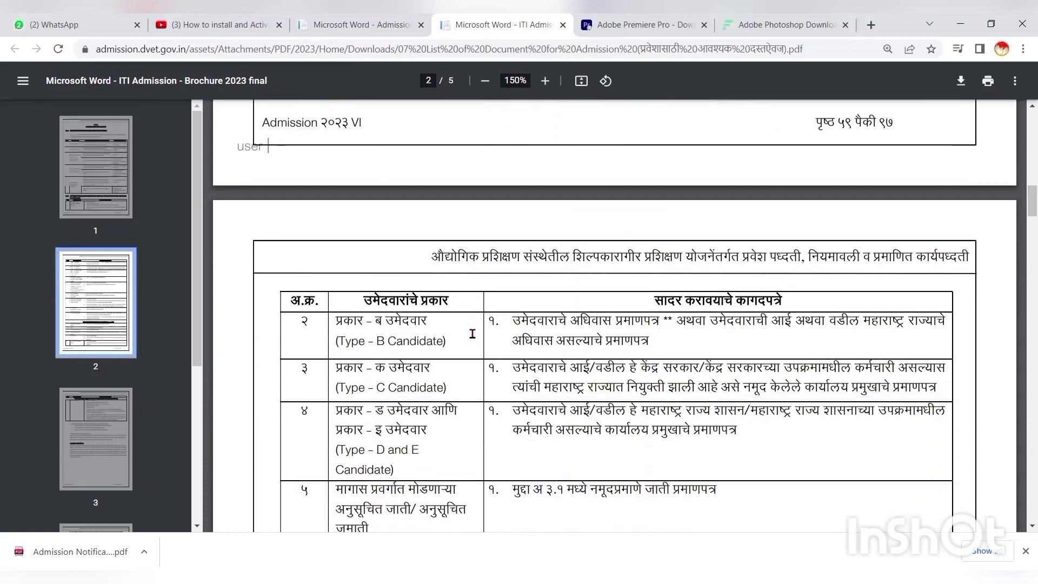
{"action": "scroll", "coordinate": [472, 333], "scroll_direction": "down", "scroll_amount": 5}
{"action": "scroll", "coordinate": [472, 333], "scroll_direction": "down", "scroll_amount": 10}
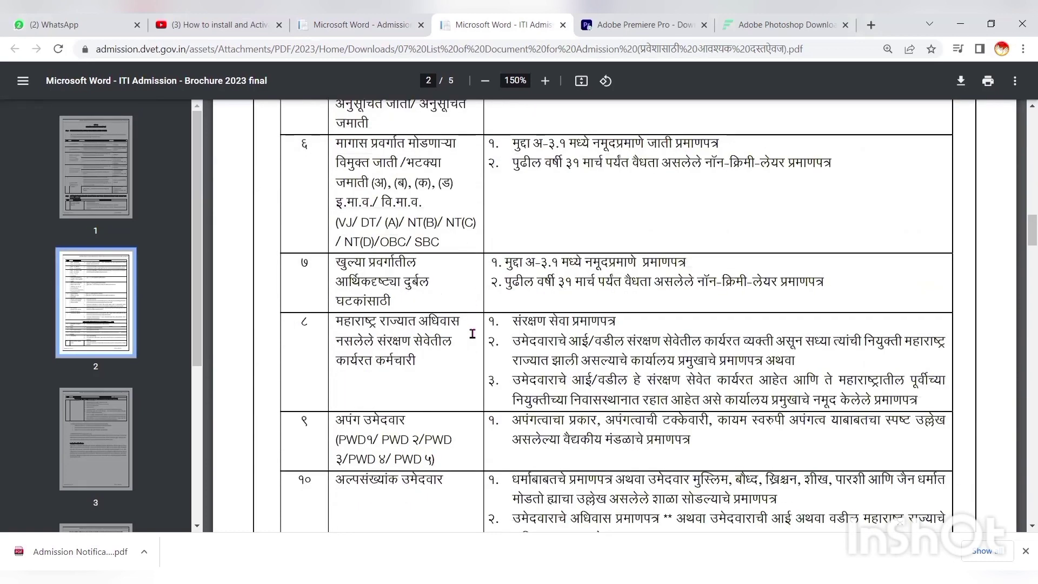
{"action": "scroll", "coordinate": [472, 333], "scroll_direction": "down", "scroll_amount": 20}
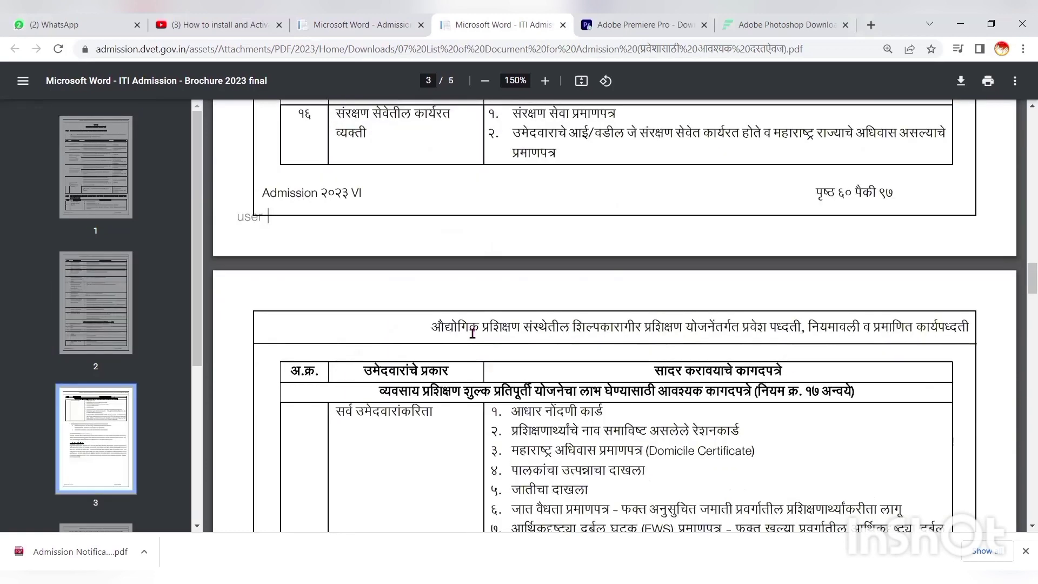
{"action": "scroll", "coordinate": [472, 333], "scroll_direction": "down", "scroll_amount": 7}
{"action": "scroll", "coordinate": [472, 333], "scroll_direction": "down", "scroll_amount": 14}
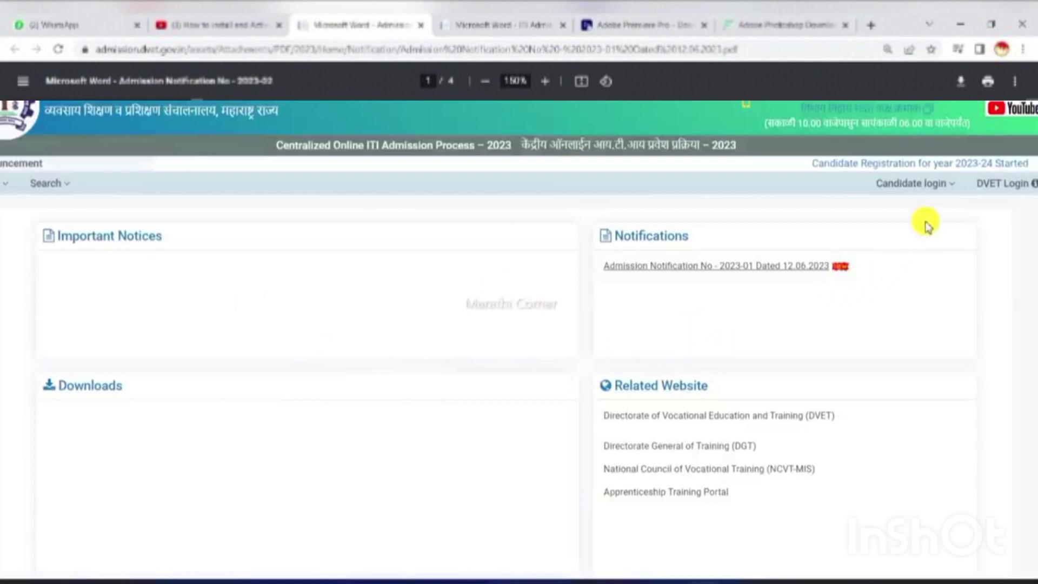
Open the New Candidate Registration form on the ITI admission portal
{"action": "left_click", "coordinate": [908, 189]}
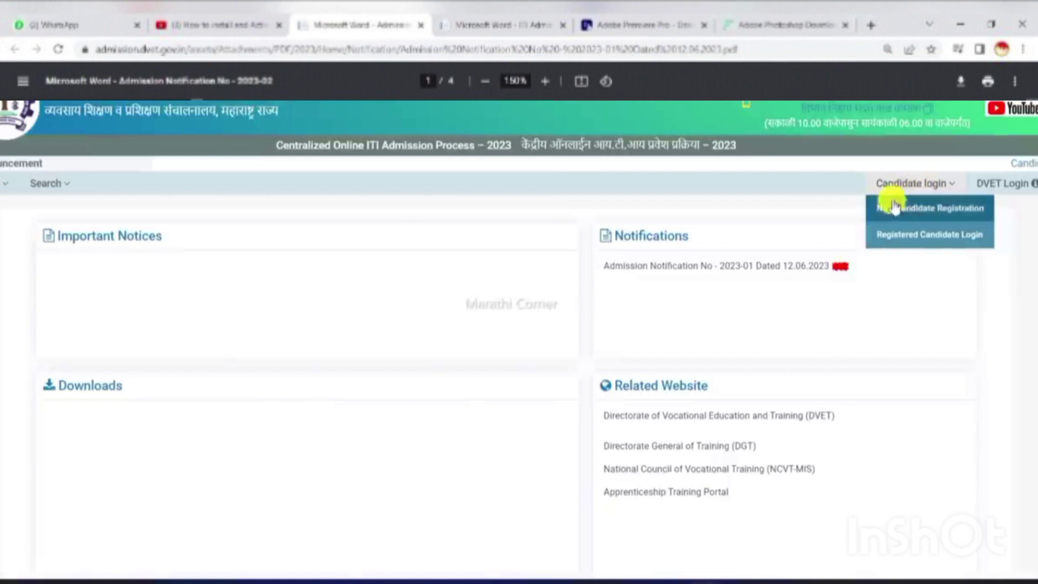
{"action": "left_click", "coordinate": [920, 212]}
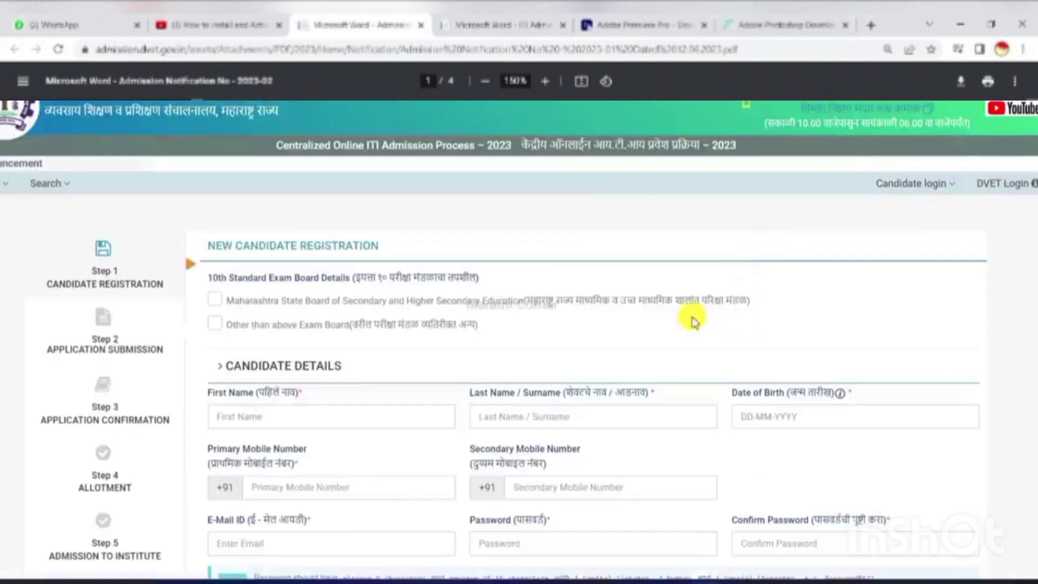
{"action": "scroll", "coordinate": [433, 278], "scroll_direction": "down", "scroll_amount": 1}
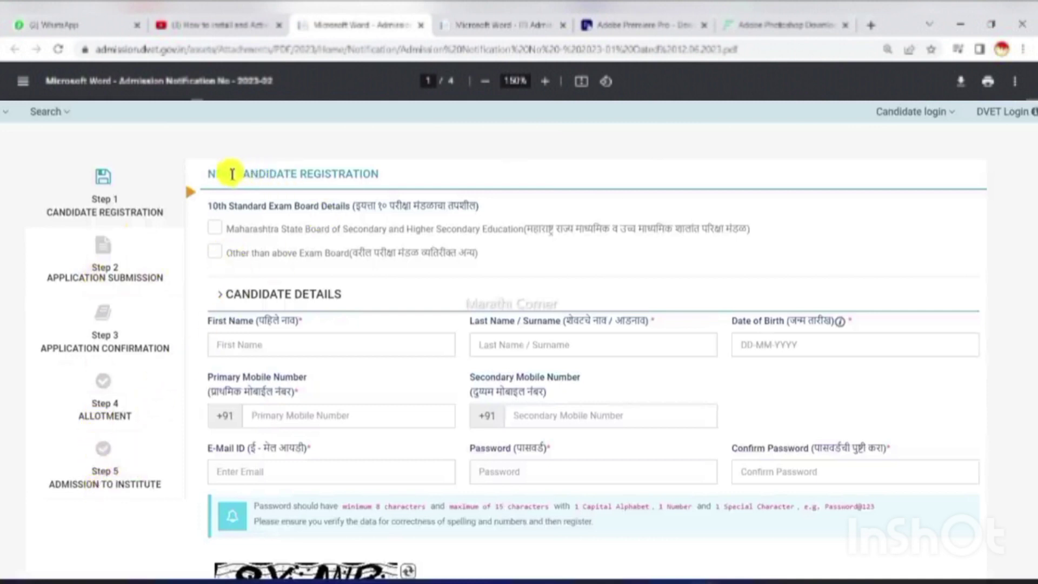
{"action": "left_click_drag", "start_coordinate": [216, 172], "coordinate": [380, 171]}
{"action": "left_click", "coordinate": [381, 170]}
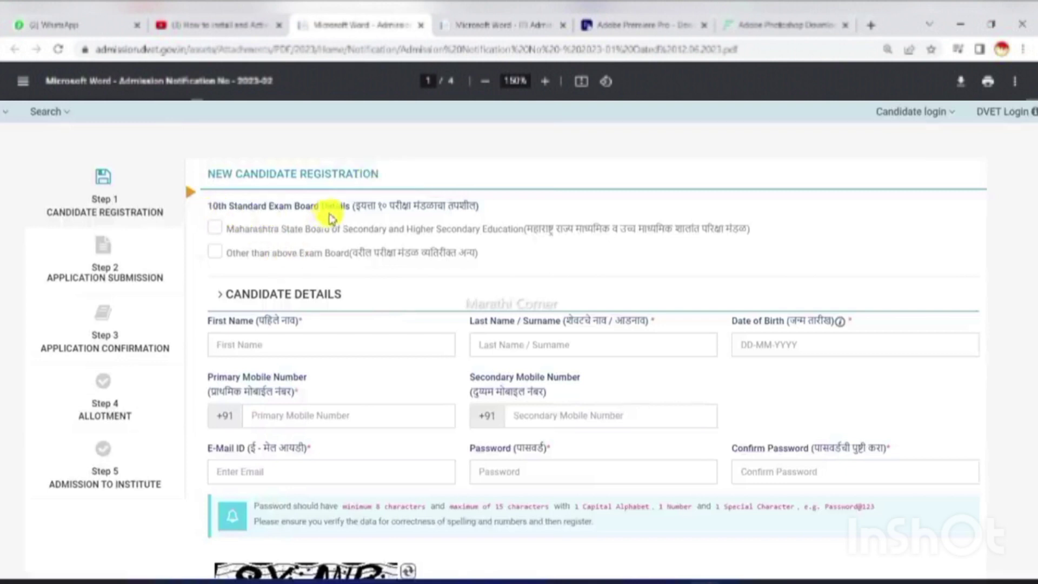
Choose Maharashtra State Board of Secondary and Higher Secondary Education as the 10th standard exam board
{"action": "left_click_drag", "start_coordinate": [357, 206], "coordinate": [459, 207]}
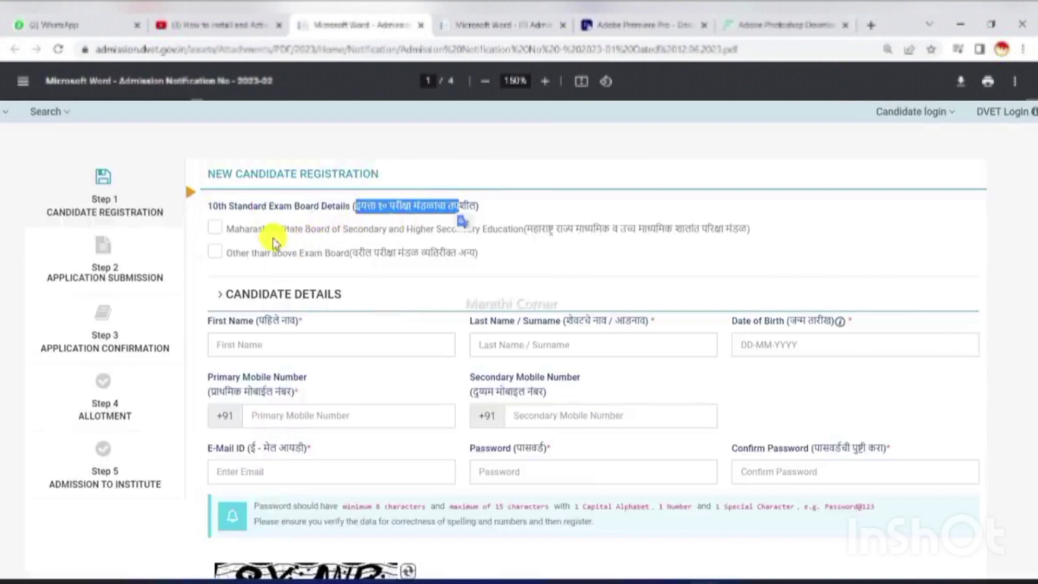
{"action": "left_click", "coordinate": [215, 228]}
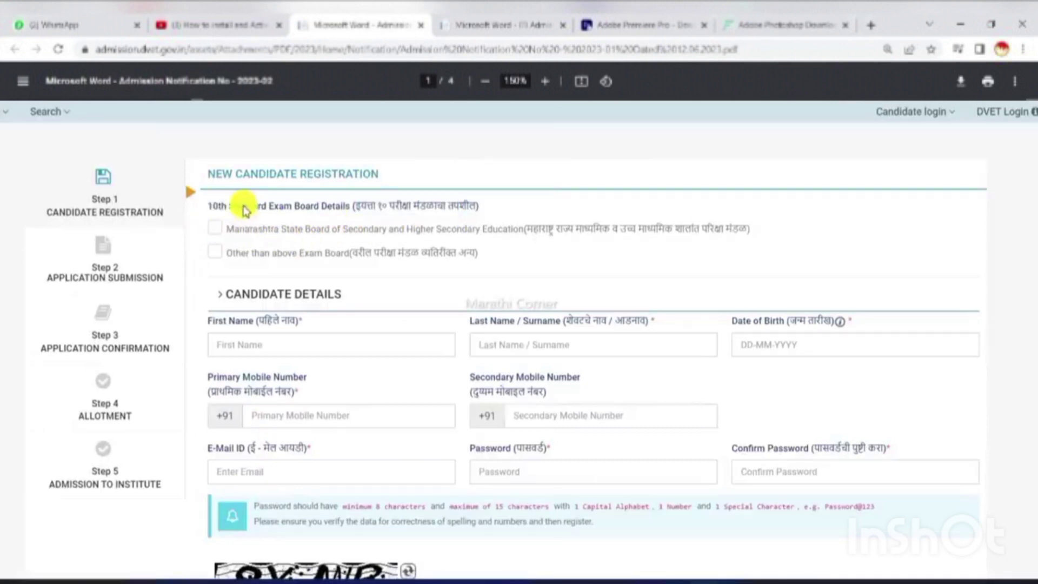
{"action": "left_click", "coordinate": [216, 229]}
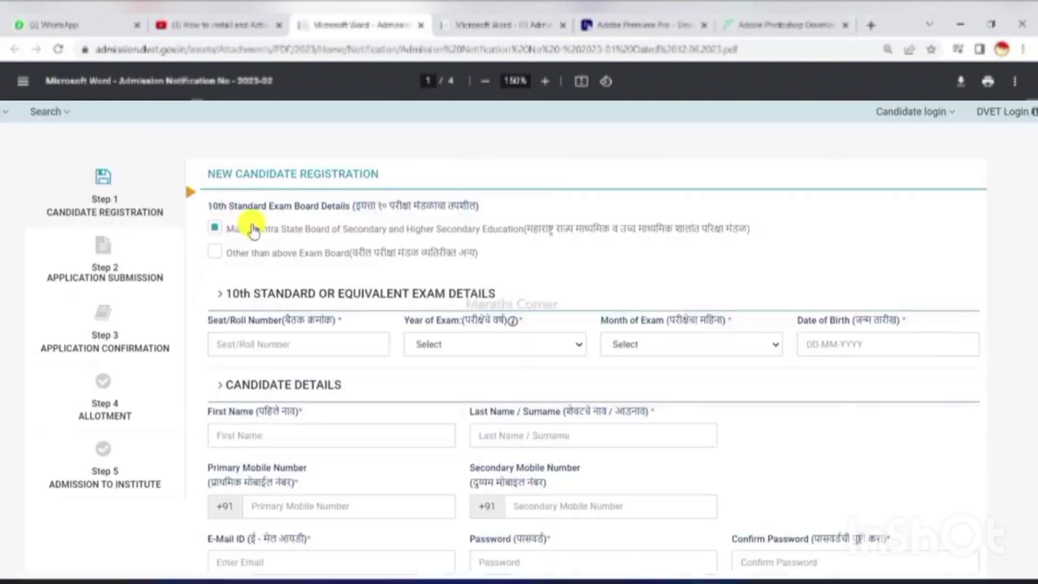
{"action": "left_click_drag", "start_coordinate": [253, 229], "coordinate": [520, 227]}
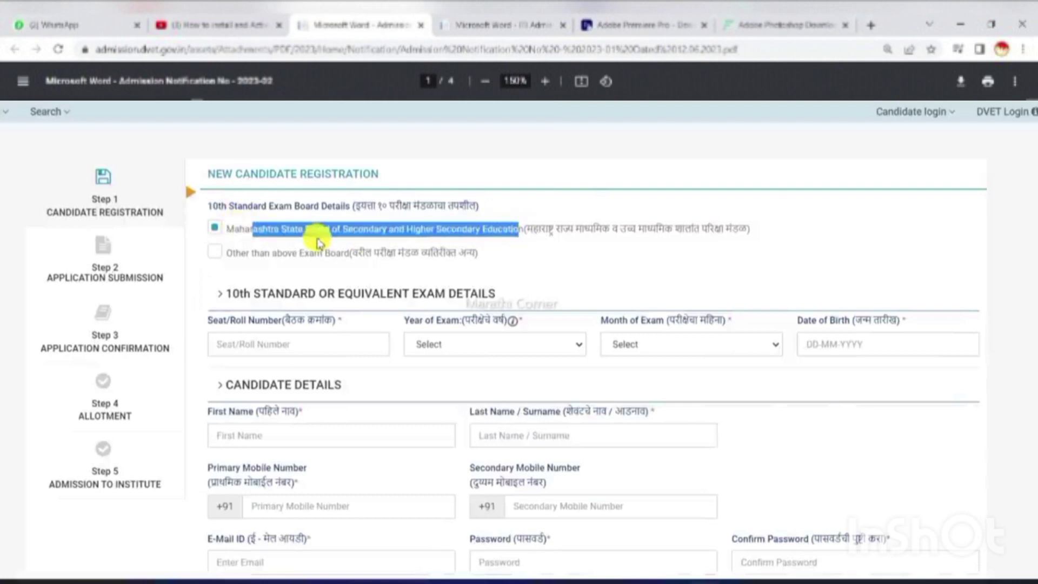
Try the other exam board option with Central Board of Secondary Education, and return to the Maharashtra State Board
{"action": "left_click", "coordinate": [217, 252]}
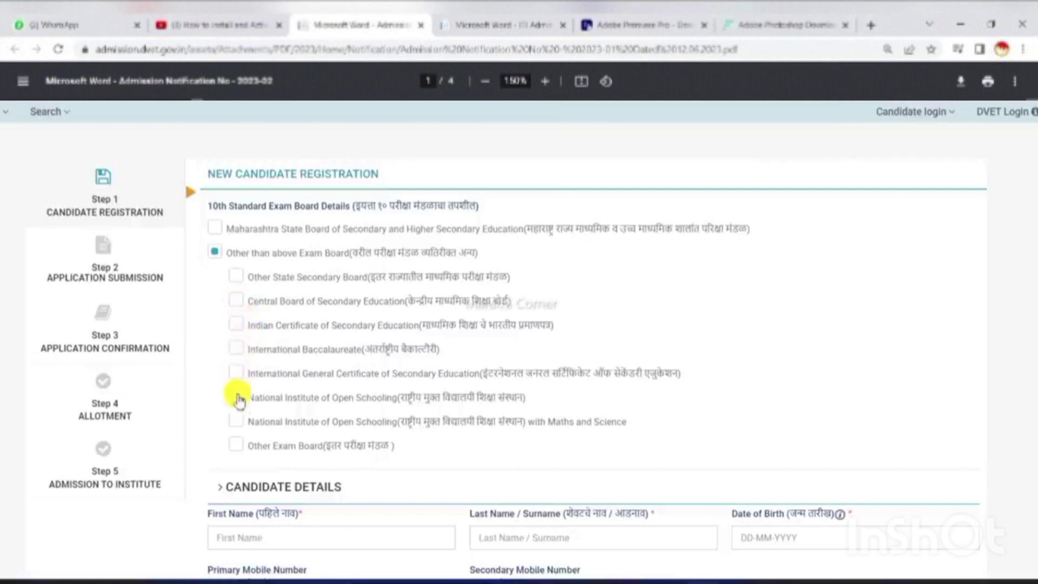
{"action": "left_click", "coordinate": [236, 300]}
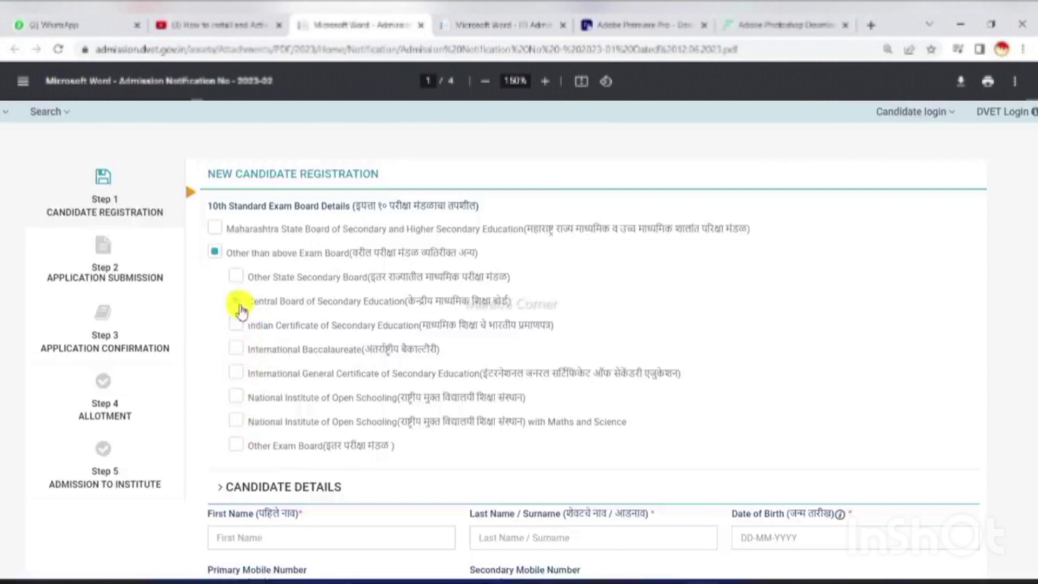
{"action": "left_click", "coordinate": [244, 231]}
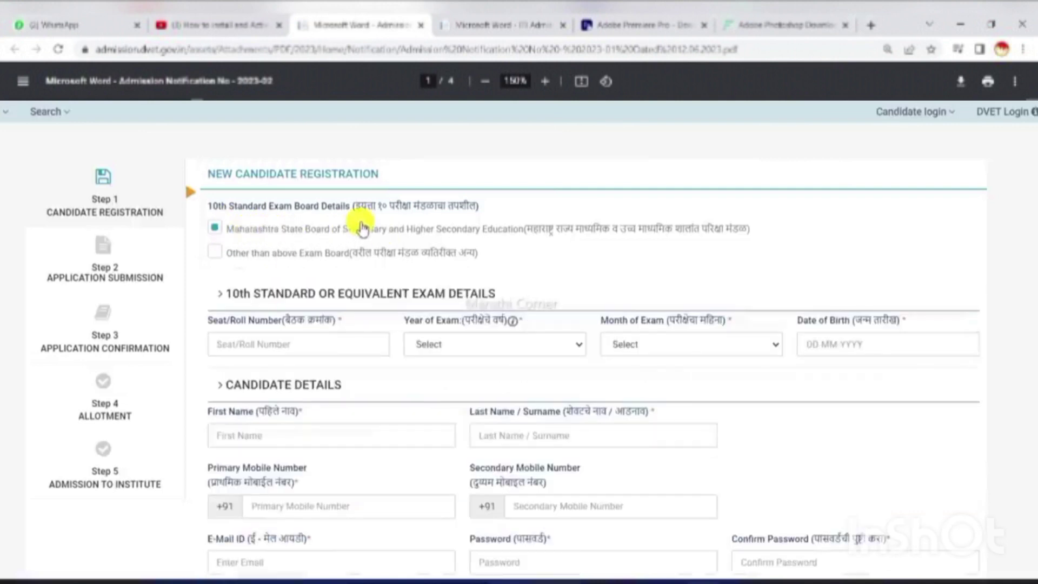
Set the year of exam to 2023 in the 10th standard exam details
{"action": "scroll", "coordinate": [360, 229], "scroll_direction": "down", "scroll_amount": 1}
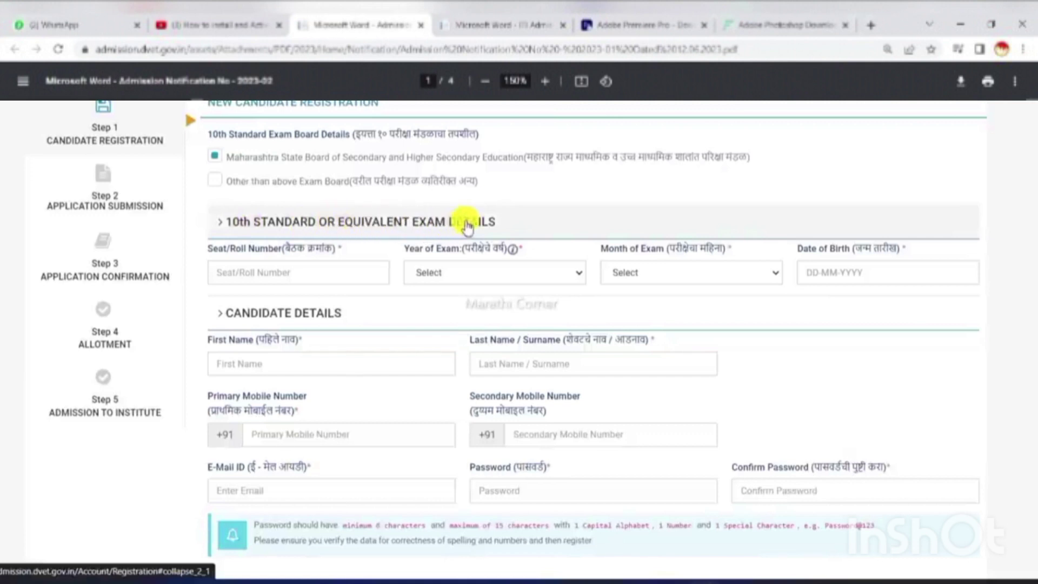
{"action": "scroll", "coordinate": [470, 226], "scroll_direction": "down", "scroll_amount": 1}
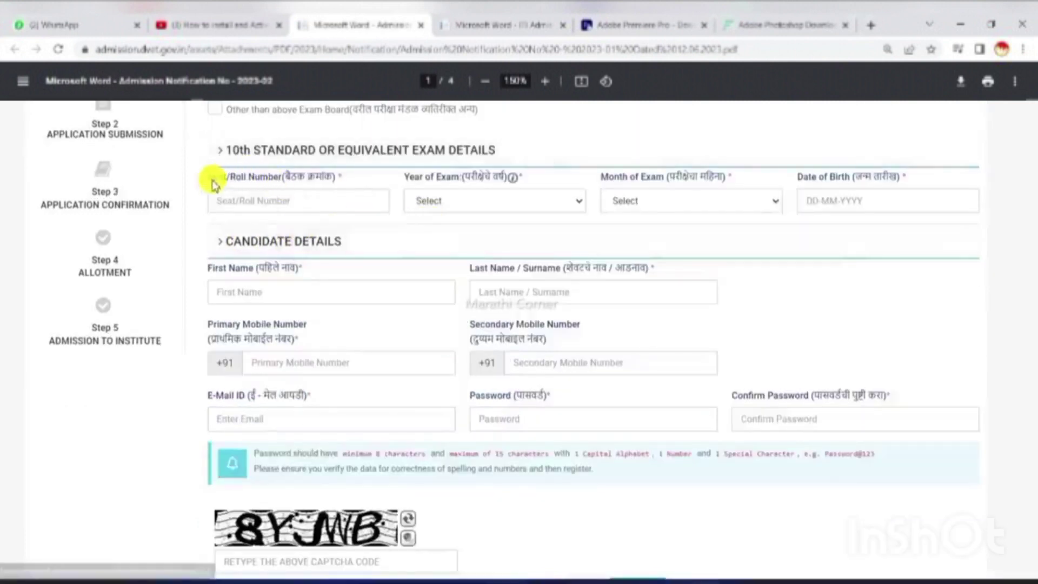
{"action": "left_click_drag", "start_coordinate": [216, 178], "coordinate": [336, 176]}
{"action": "left_click", "coordinate": [297, 202]}
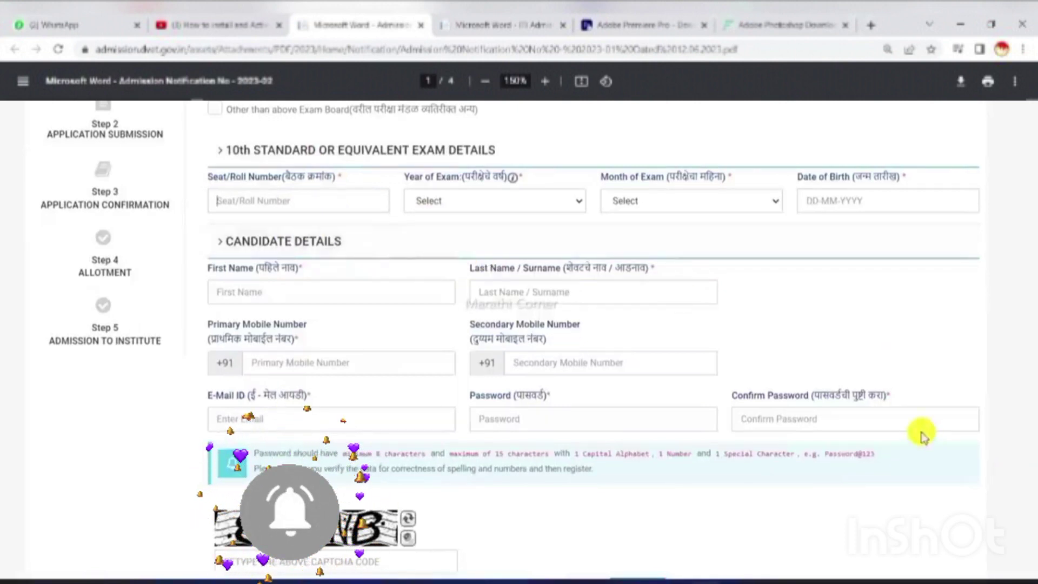
{"action": "scroll", "coordinate": [865, 535], "scroll_direction": "down", "scroll_amount": 1}
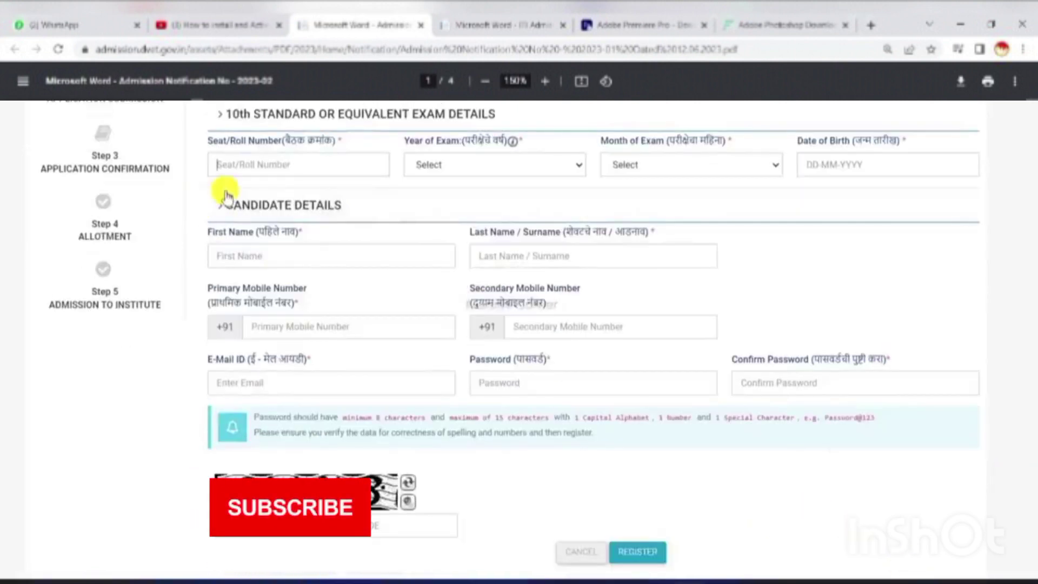
{"action": "left_click", "coordinate": [224, 164]}
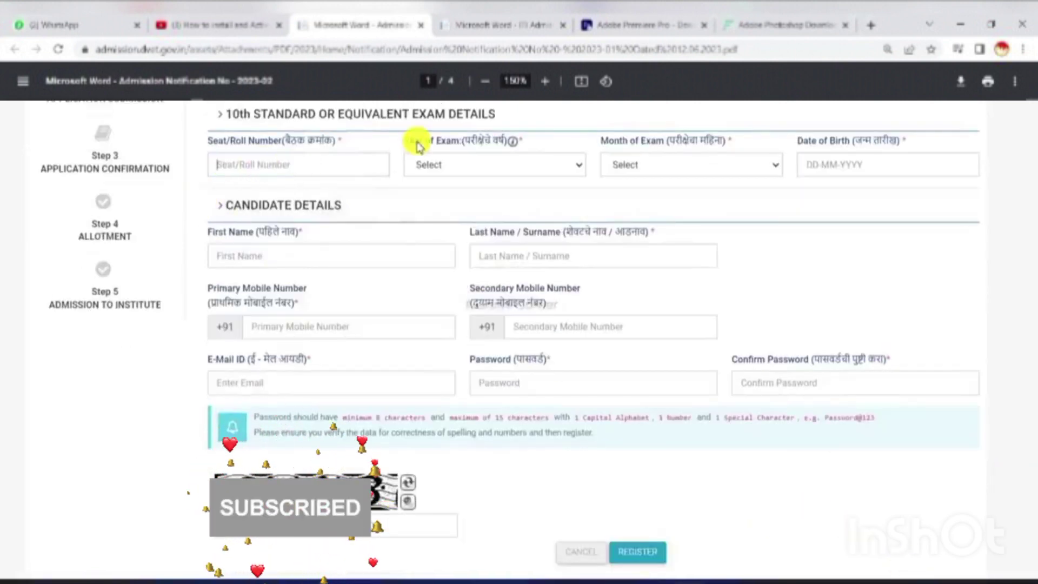
{"action": "left_click", "coordinate": [450, 163]}
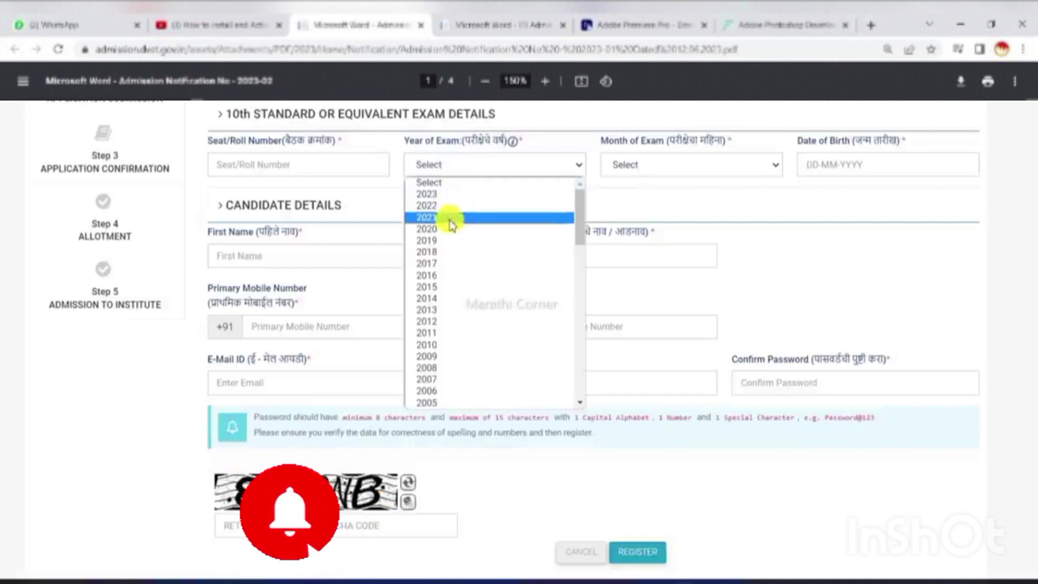
{"action": "left_click", "coordinate": [490, 195]}
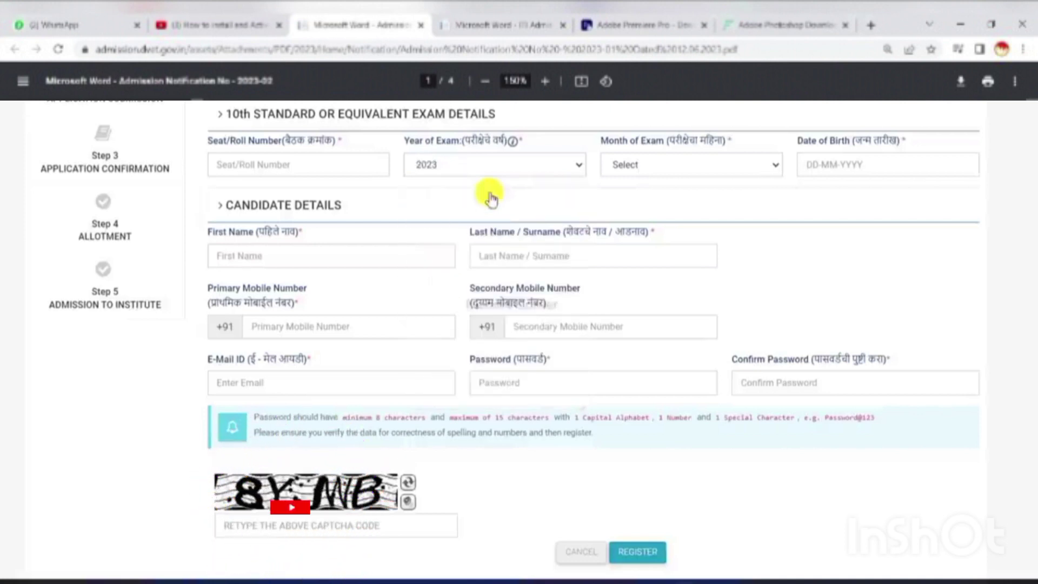
Set the month of exam to March in the 10th standard exam details
{"action": "left_click_drag", "start_coordinate": [595, 140], "coordinate": [706, 142]}
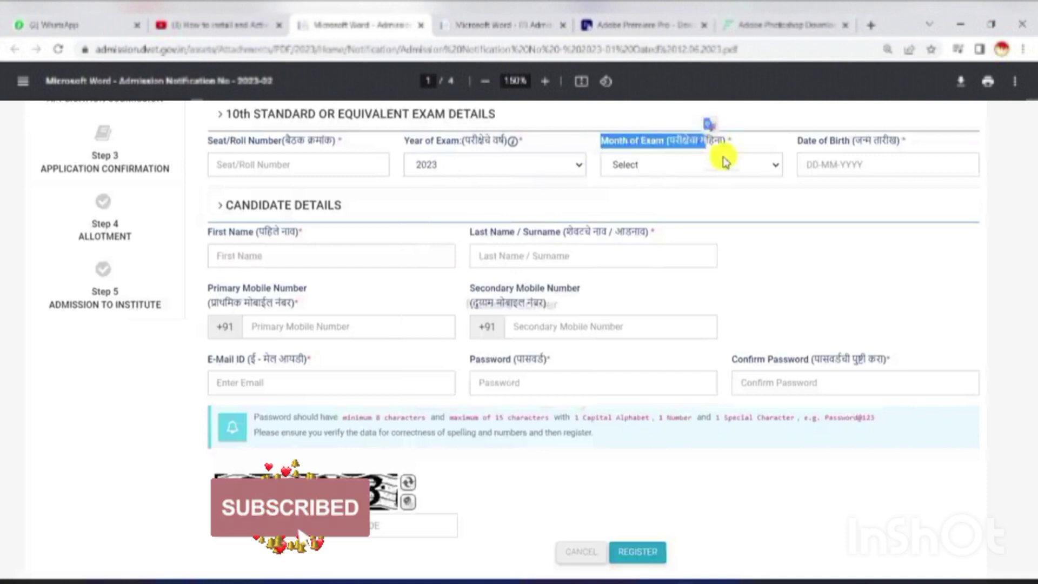
{"action": "left_click", "coordinate": [713, 165]}
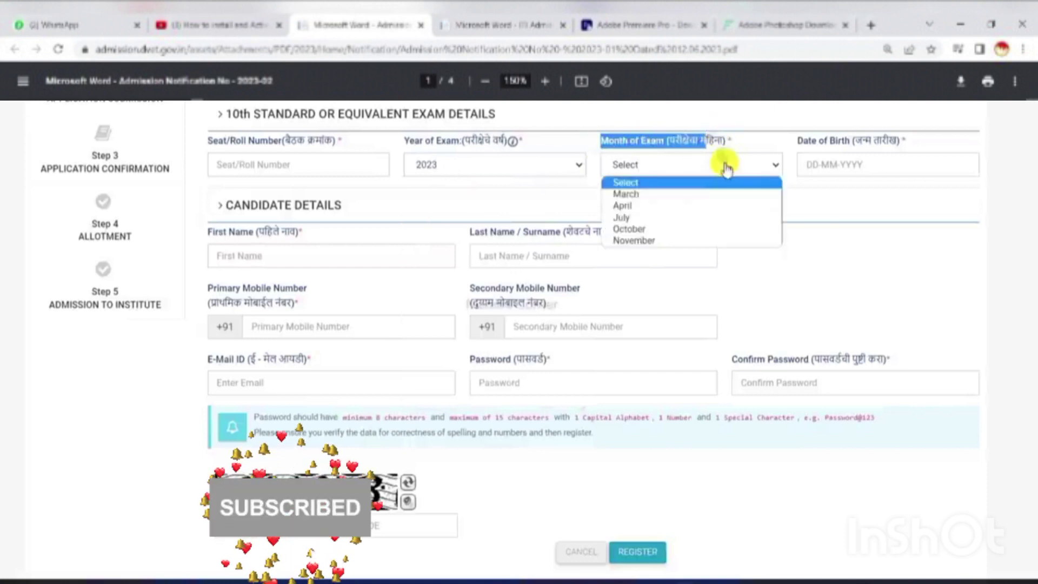
{"action": "left_click", "coordinate": [689, 195]}
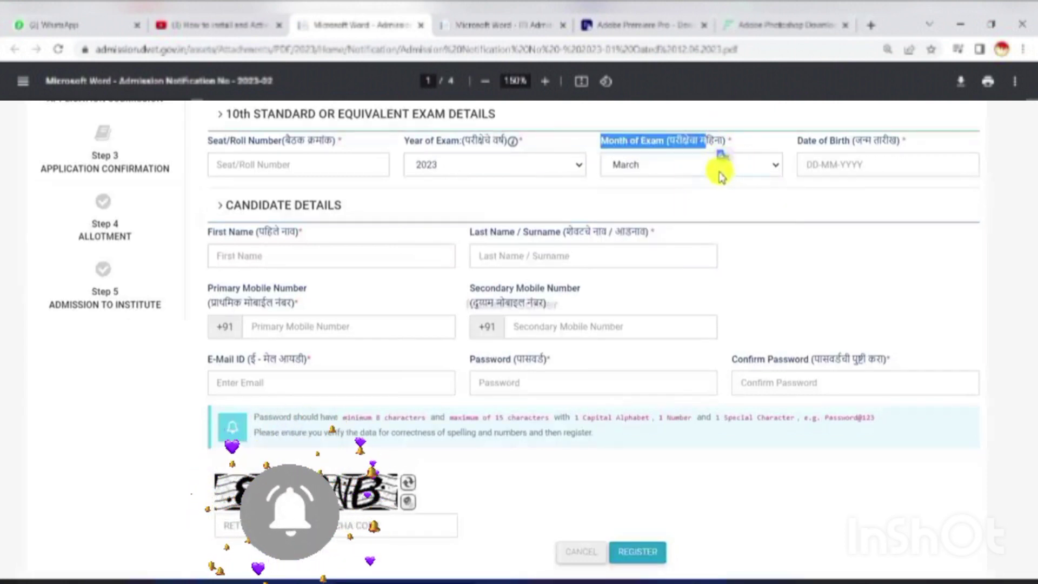
Look over the exam month options, the date of birth calendar and the first and last name fields of the registration form
{"action": "left_click", "coordinate": [710, 173]}
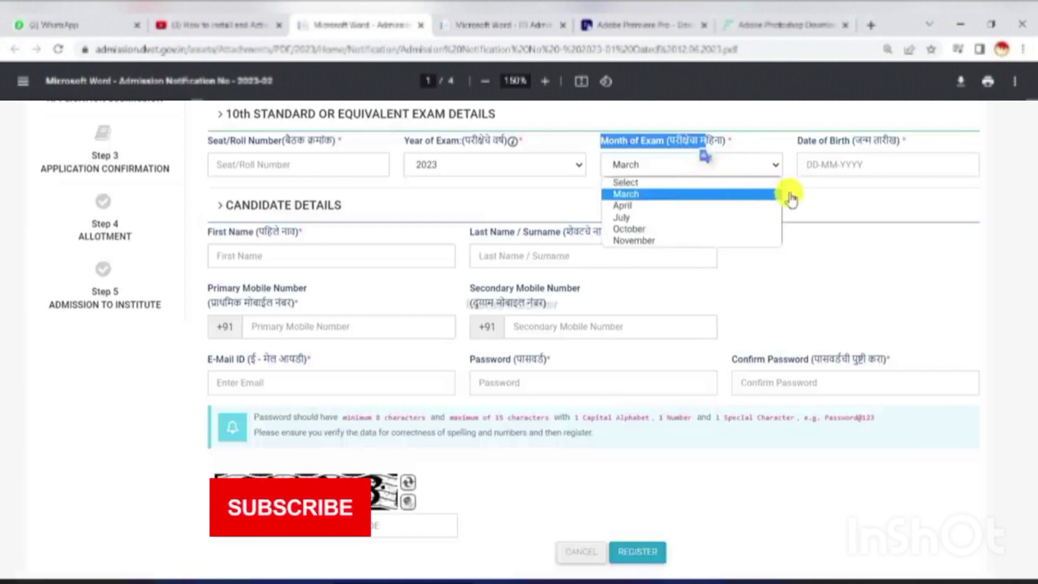
{"action": "left_click", "coordinate": [849, 172]}
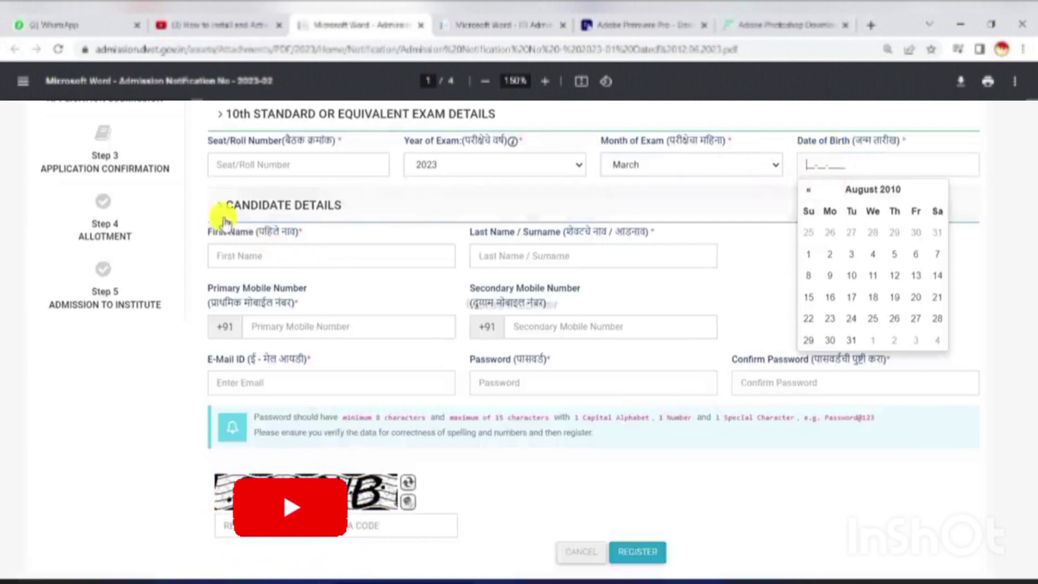
{"action": "double_click", "coordinate": [242, 232]}
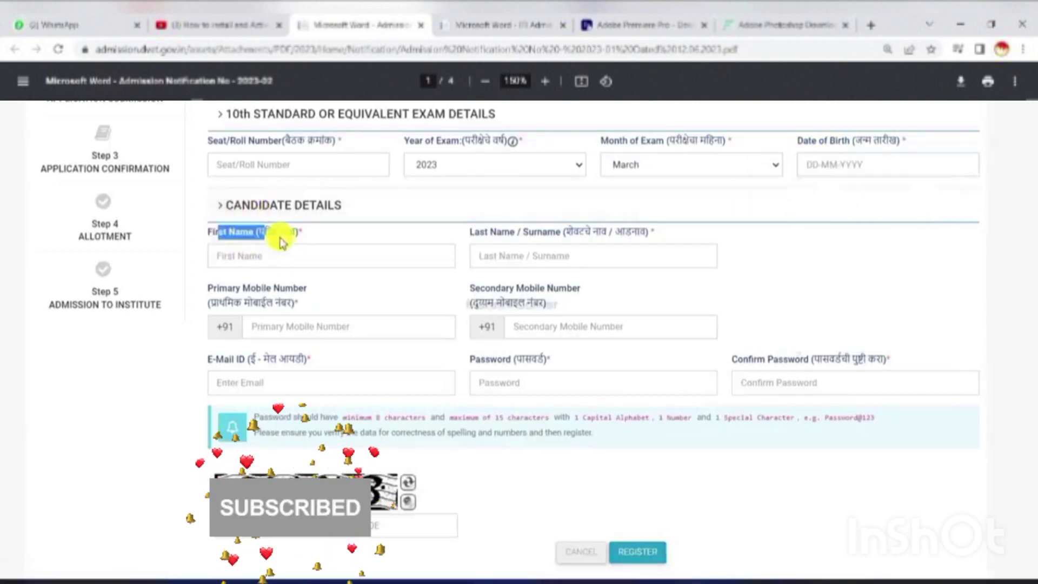
{"action": "left_click", "coordinate": [255, 256]}
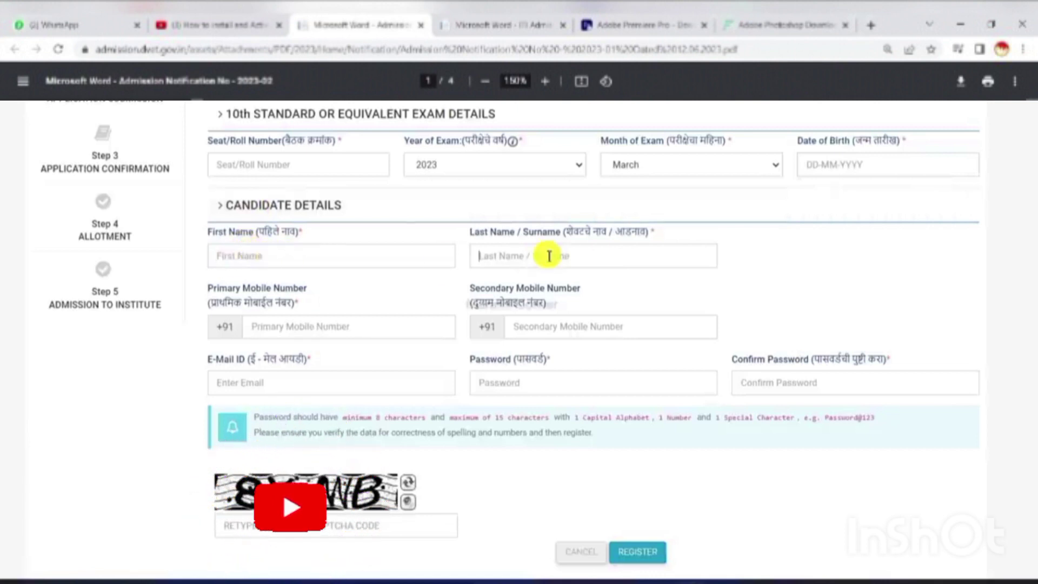
{"action": "left_click_drag", "start_coordinate": [488, 232], "coordinate": [560, 231]}
{"action": "left_click", "coordinate": [390, 253]}
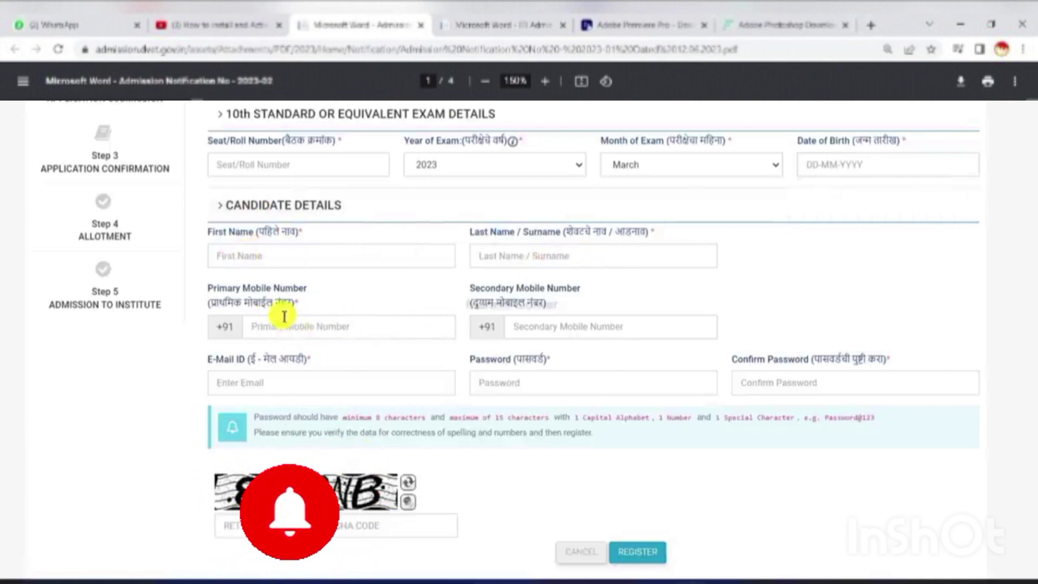
Examine the primary and secondary mobile number fields and the e-mail ID field in the candidate details
{"action": "left_click_drag", "start_coordinate": [274, 303], "coordinate": [300, 302]}
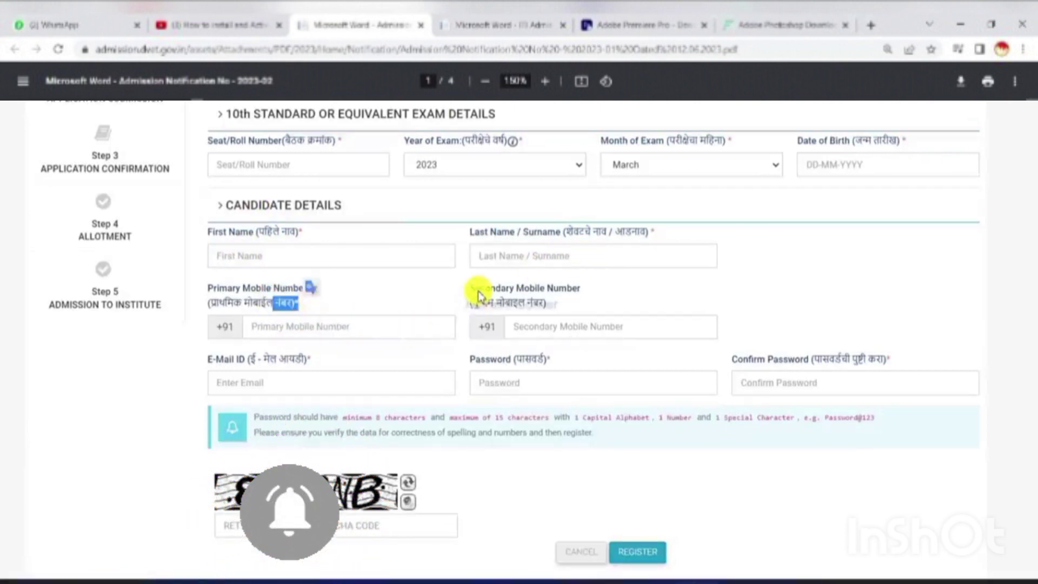
{"action": "left_click", "coordinate": [559, 327]}
{"action": "left_click_drag", "start_coordinate": [513, 303], "coordinate": [553, 311]}
{"action": "left_click", "coordinate": [574, 327]}
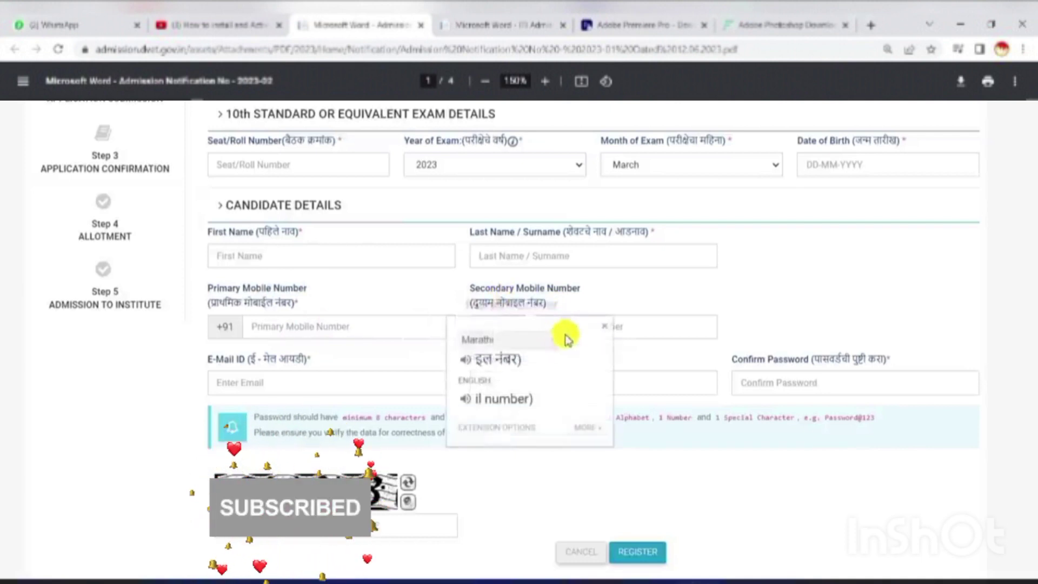
{"action": "left_click", "coordinate": [634, 327]}
{"action": "left_click_drag", "start_coordinate": [223, 360], "coordinate": [237, 360]}
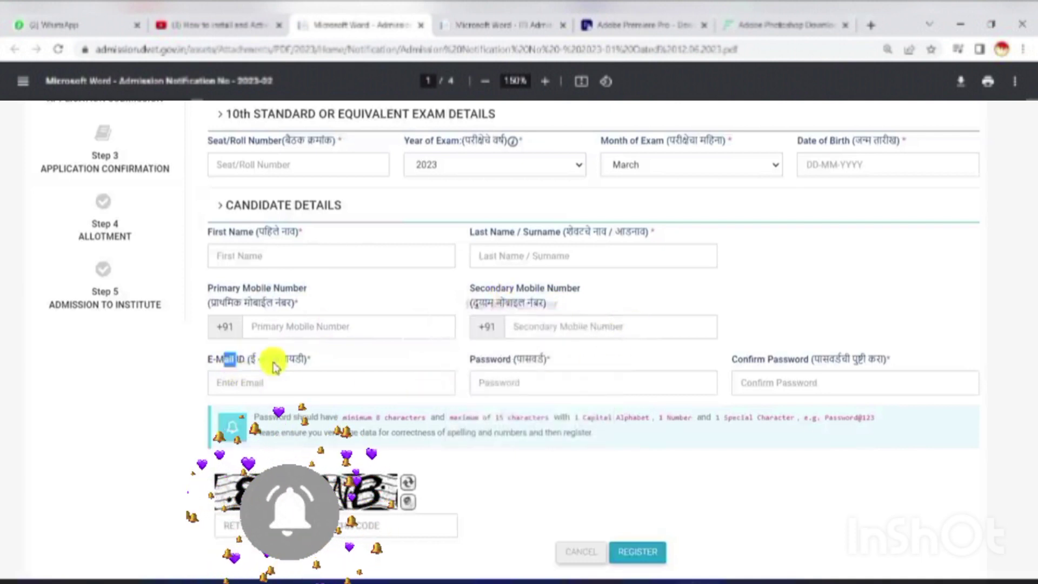
{"action": "left_click", "coordinate": [338, 388]}
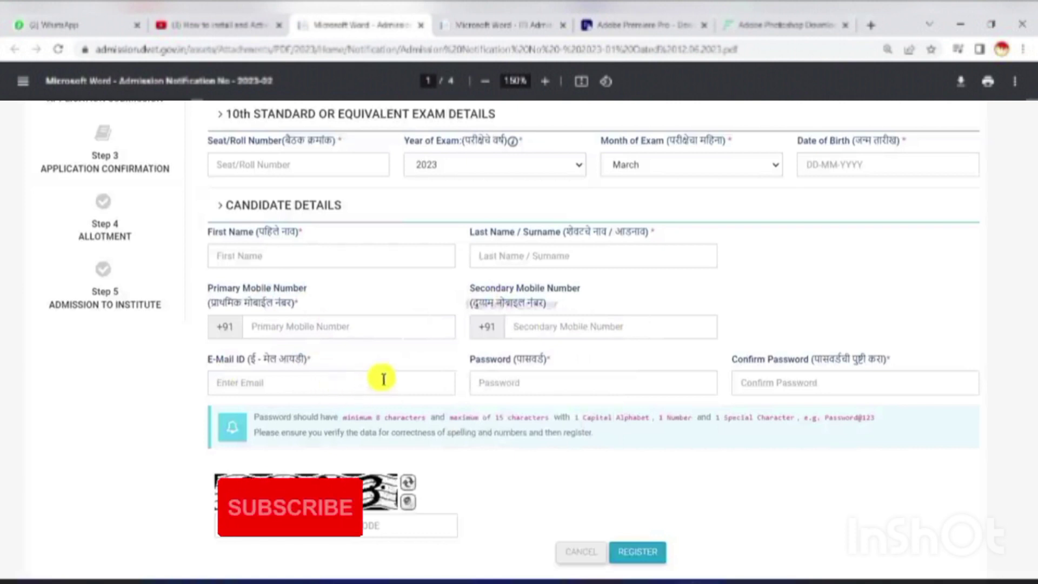
Check the password and confirm password fields together with the password rules below them
{"action": "left_click", "coordinate": [502, 387]}
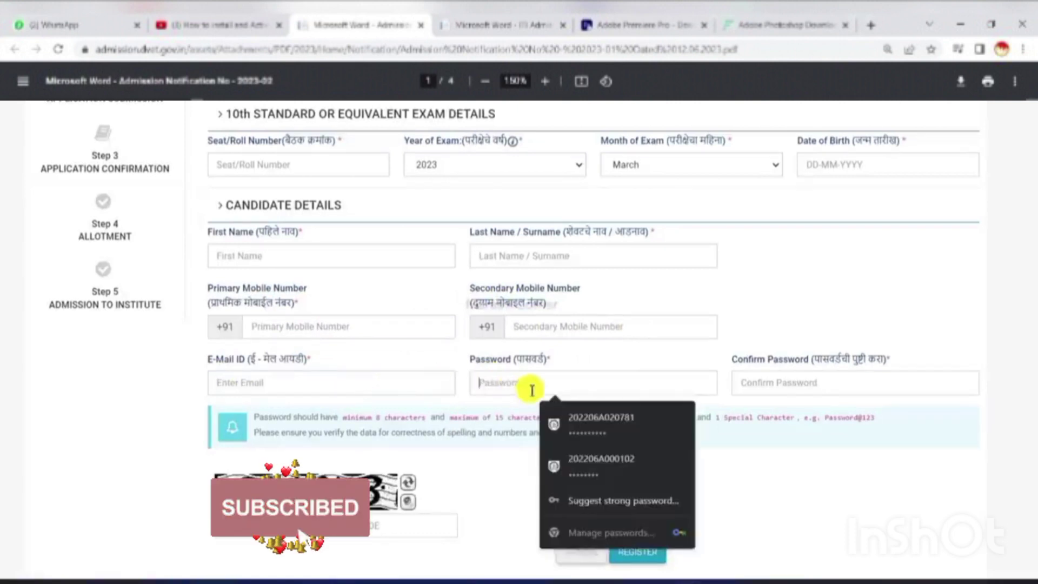
{"action": "left_click", "coordinate": [519, 416]}
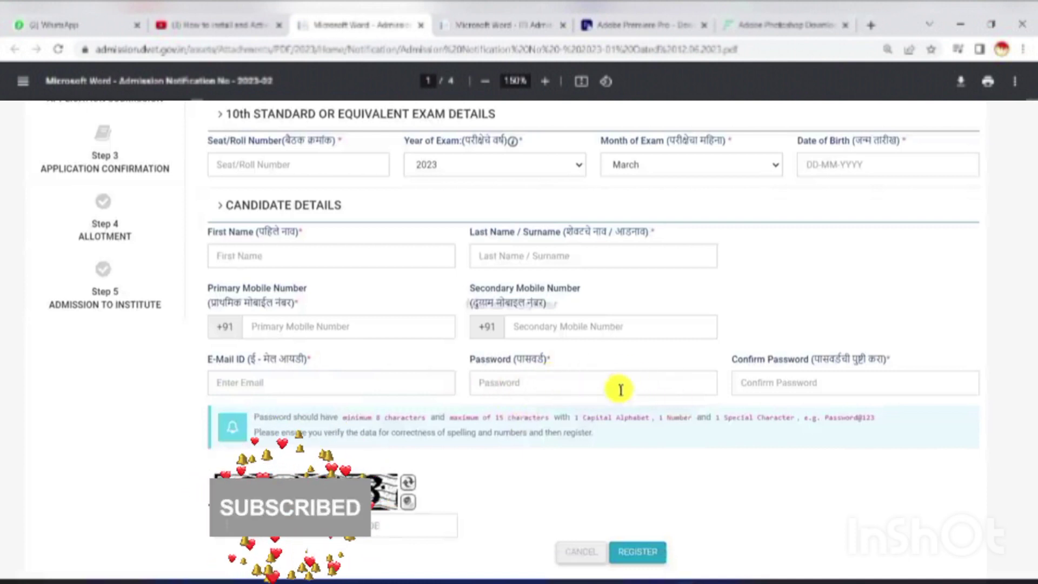
{"action": "left_click", "coordinate": [792, 387]}
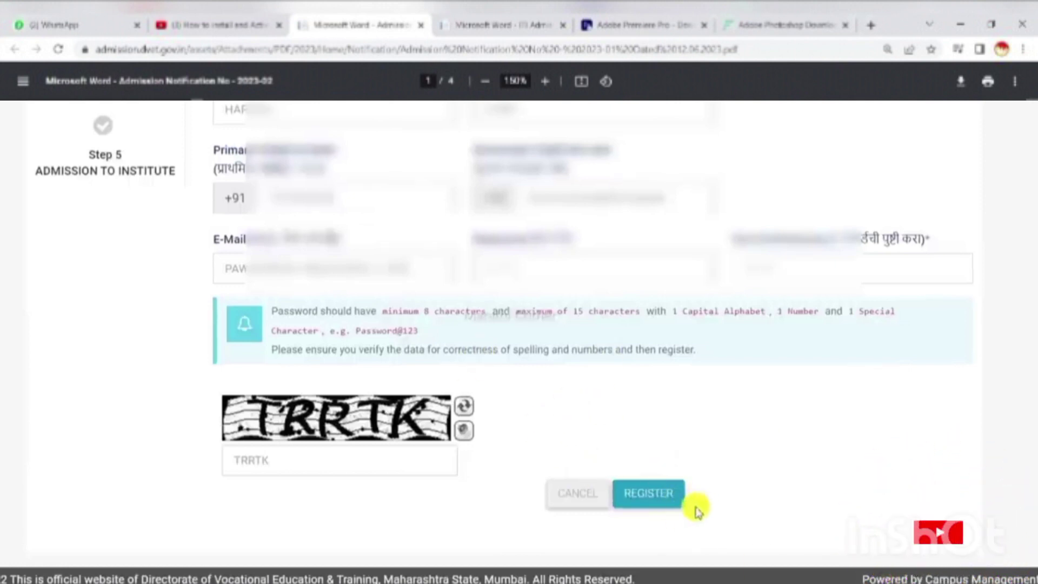
Submit the completed candidate registration and dismiss the browser's offer to save the password
{"action": "left_click", "coordinate": [663, 495]}
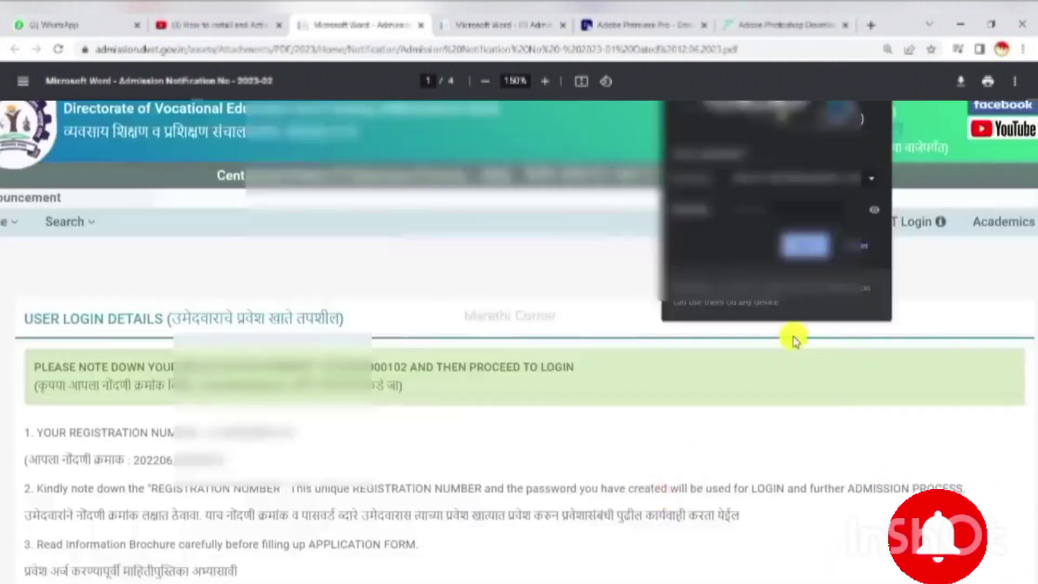
{"action": "left_click", "coordinate": [862, 255]}
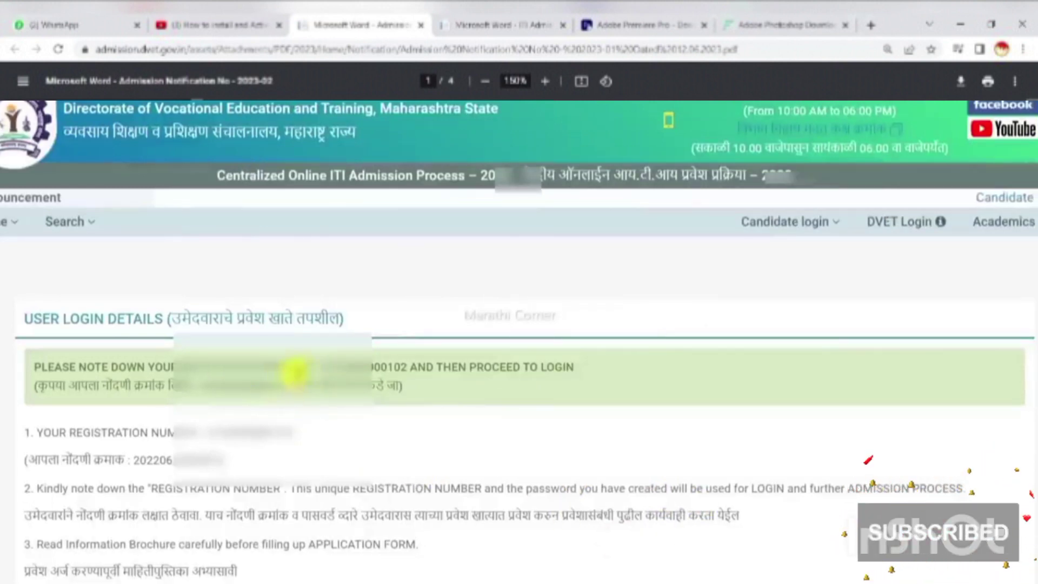
Copy the candidate's registration number from the user login details notice
{"action": "left_click_drag", "start_coordinate": [62, 367], "coordinate": [232, 367]}
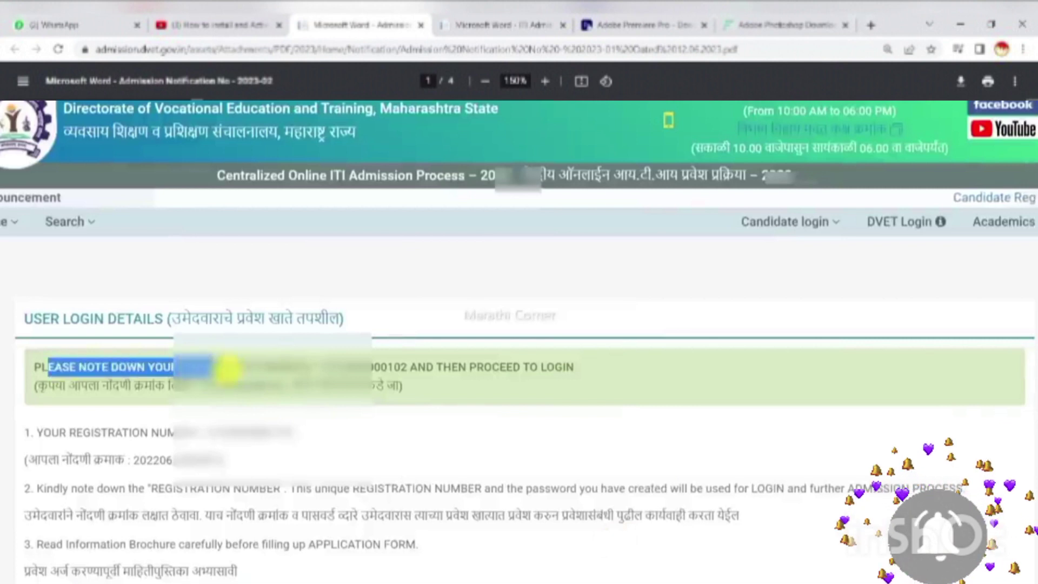
{"action": "left_click", "coordinate": [278, 367]}
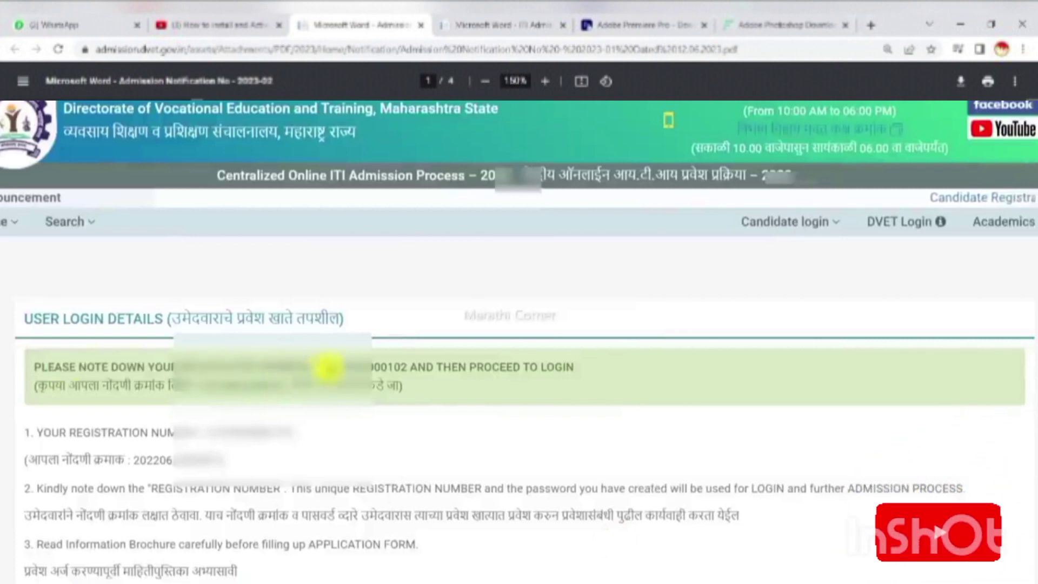
{"action": "left_click_drag", "start_coordinate": [324, 367], "coordinate": [408, 368]}
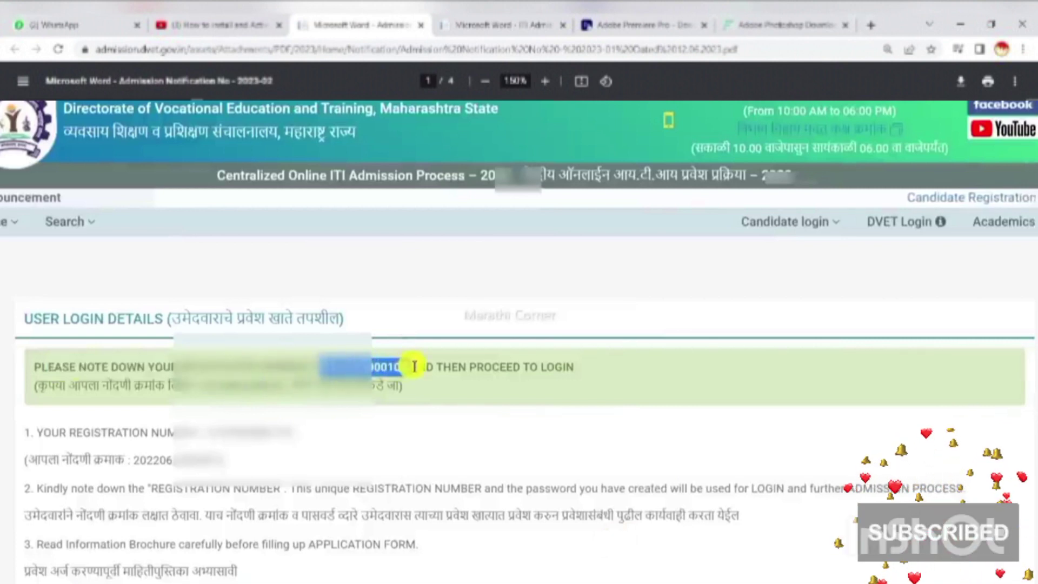
Open the login page for registered candidates
{"action": "left_click", "coordinate": [774, 221]}
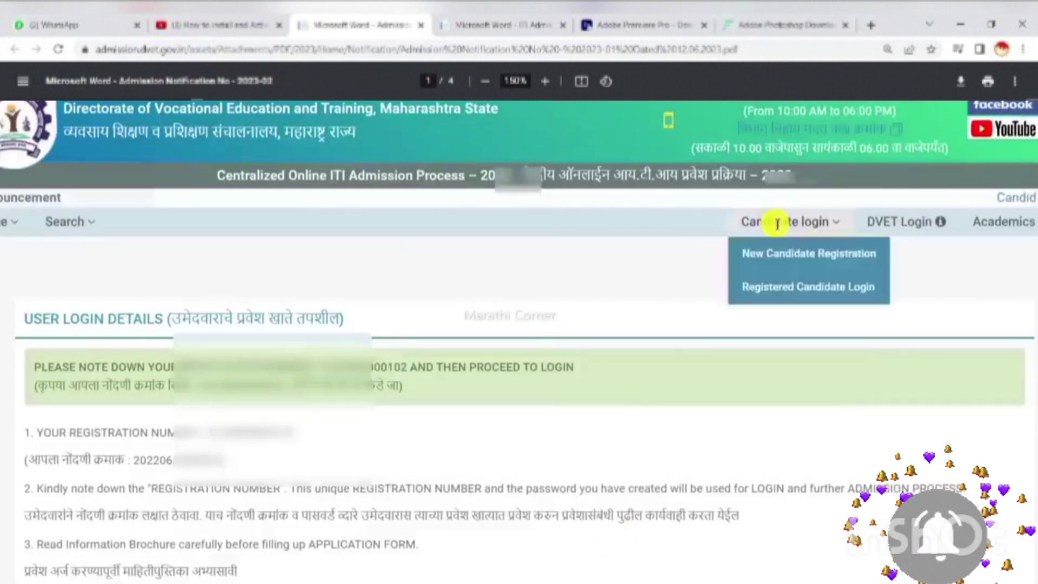
{"action": "left_click", "coordinate": [773, 289]}
{"action": "scroll", "coordinate": [542, 383], "scroll_direction": "down", "scroll_amount": 3}
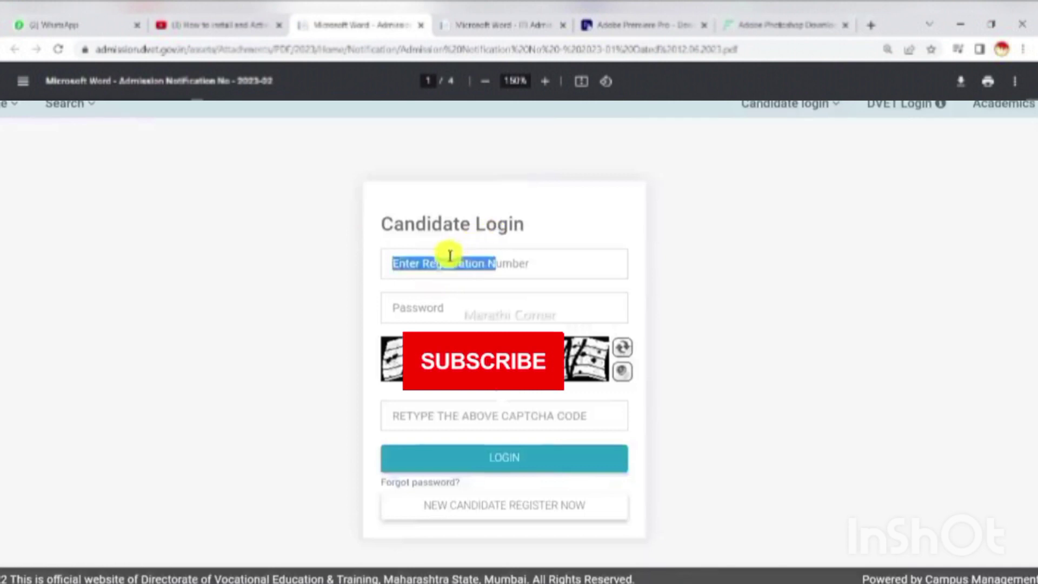
Log in as the candidate with the registration number, the account password and the captcha code
{"action": "left_click", "coordinate": [430, 266]}
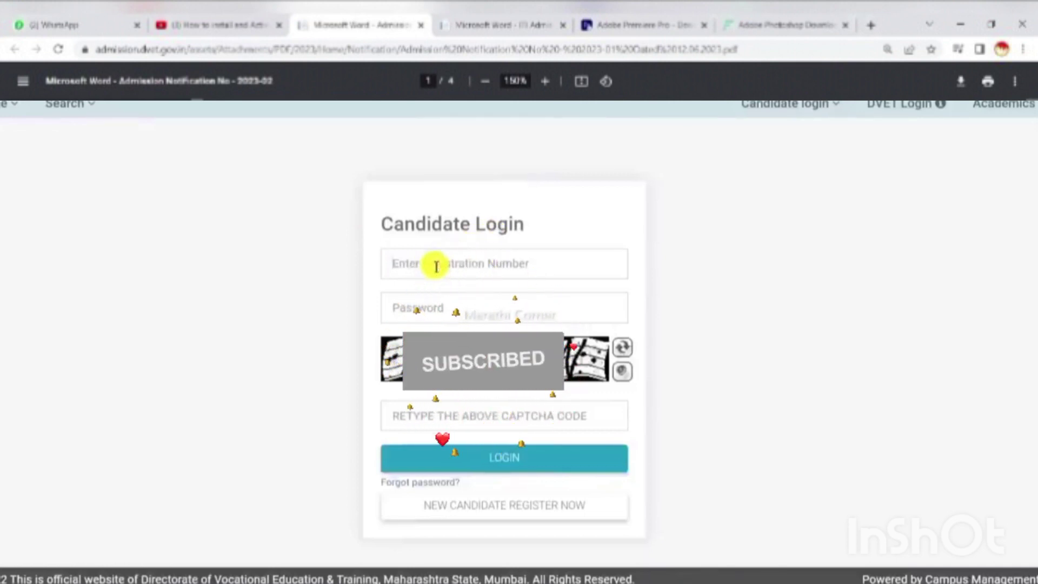
{"action": "key", "text": "ctrl+v"}
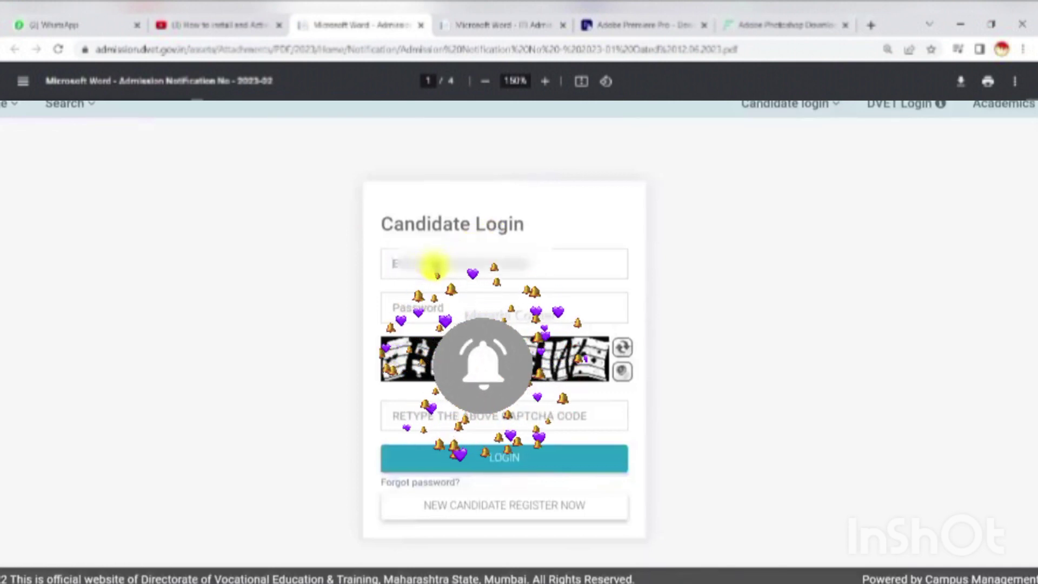
{"action": "left_click", "coordinate": [436, 306]}
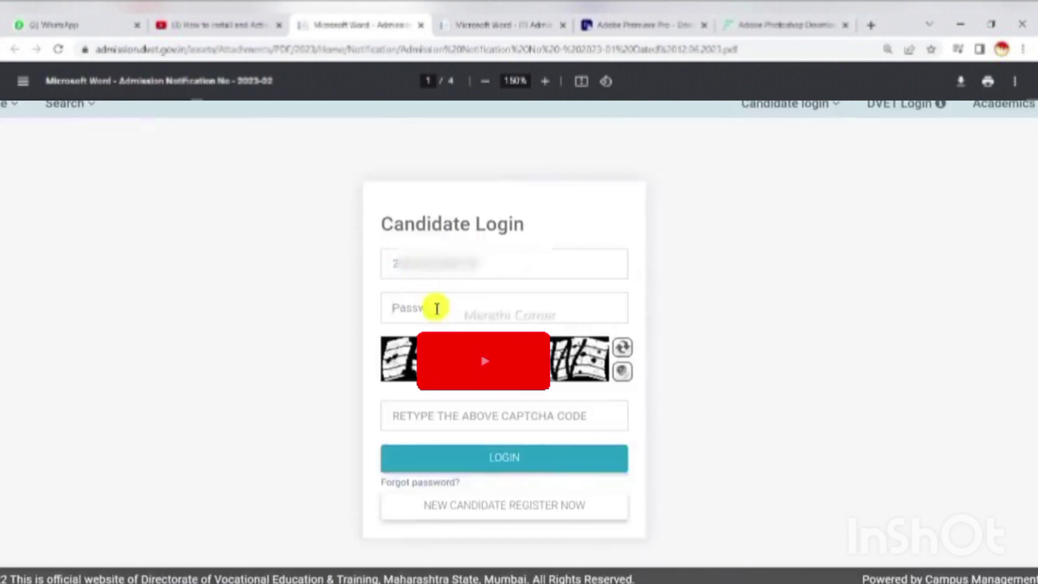
{"action": "key", "text": "ctrl+v"}
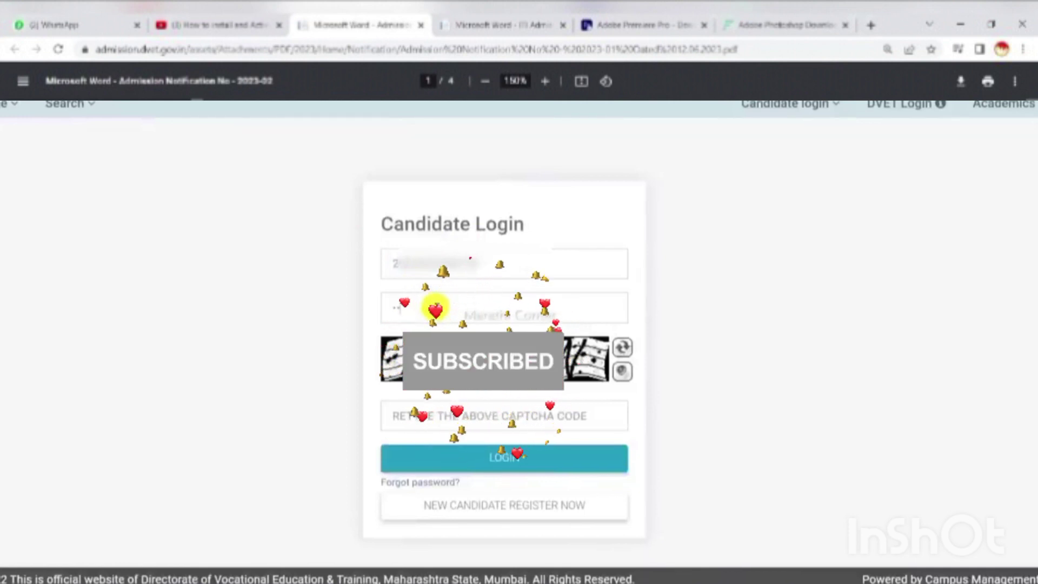
{"action": "left_click", "coordinate": [432, 415]}
{"action": "type", "text": "HWAUW"}
{"action": "left_click", "coordinate": [514, 468]}
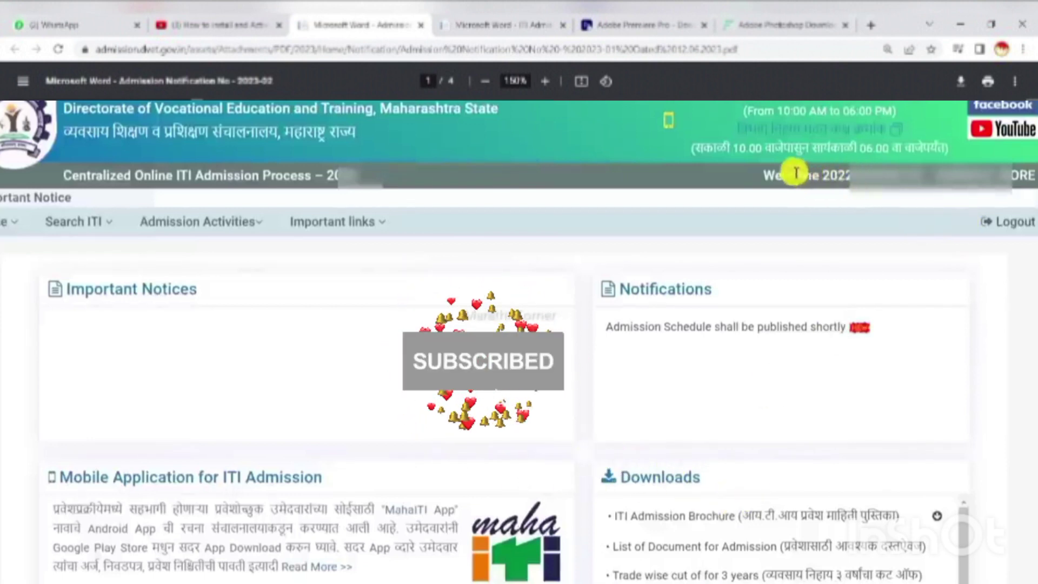
Check the welcome line in the page header for the candidate's registration number and name
{"action": "left_click_drag", "start_coordinate": [795, 175], "coordinate": [837, 175]}
{"action": "left_click", "coordinate": [826, 200]}
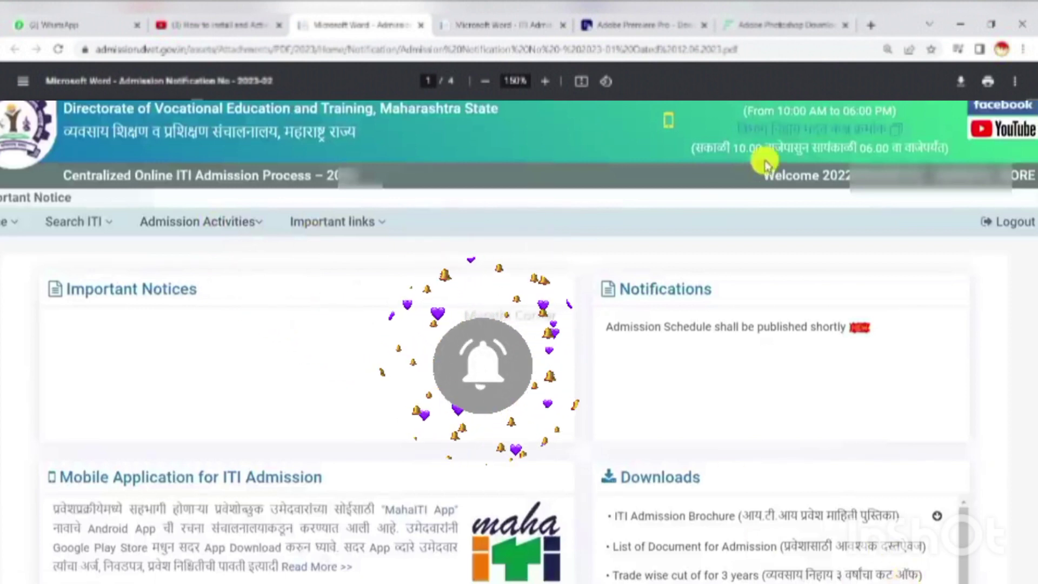
{"action": "left_click_drag", "start_coordinate": [765, 172], "coordinate": [967, 175]}
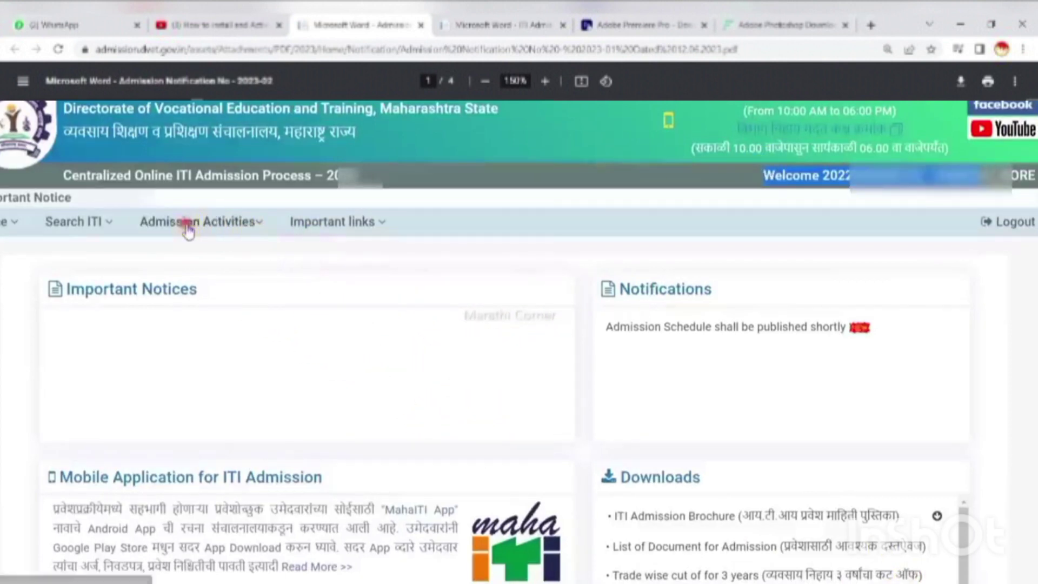
Open the admission application form, read through its instructions for candidates and acknowledge them
{"action": "left_click", "coordinate": [208, 229]}
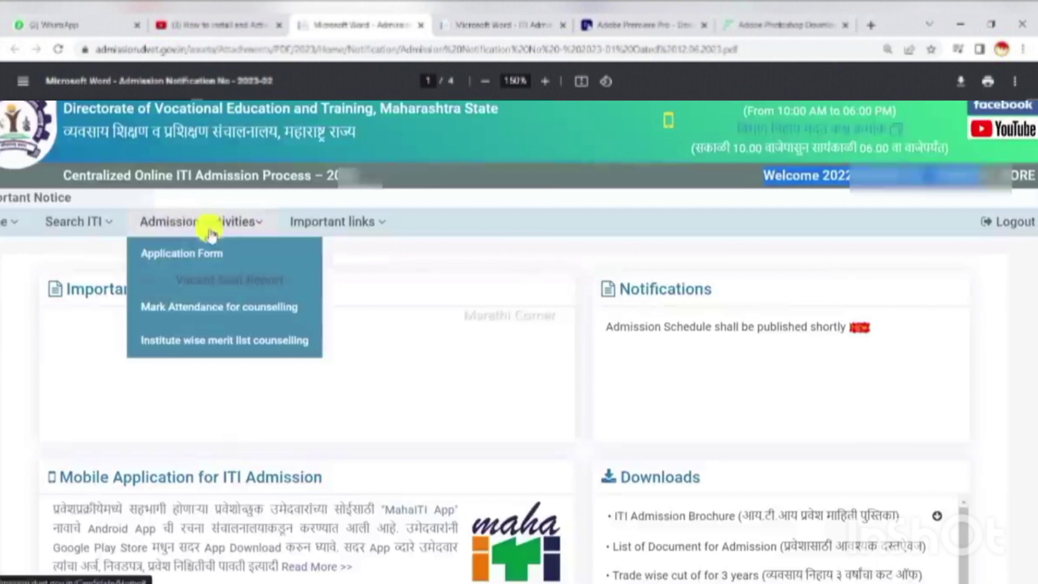
{"action": "left_click", "coordinate": [201, 261]}
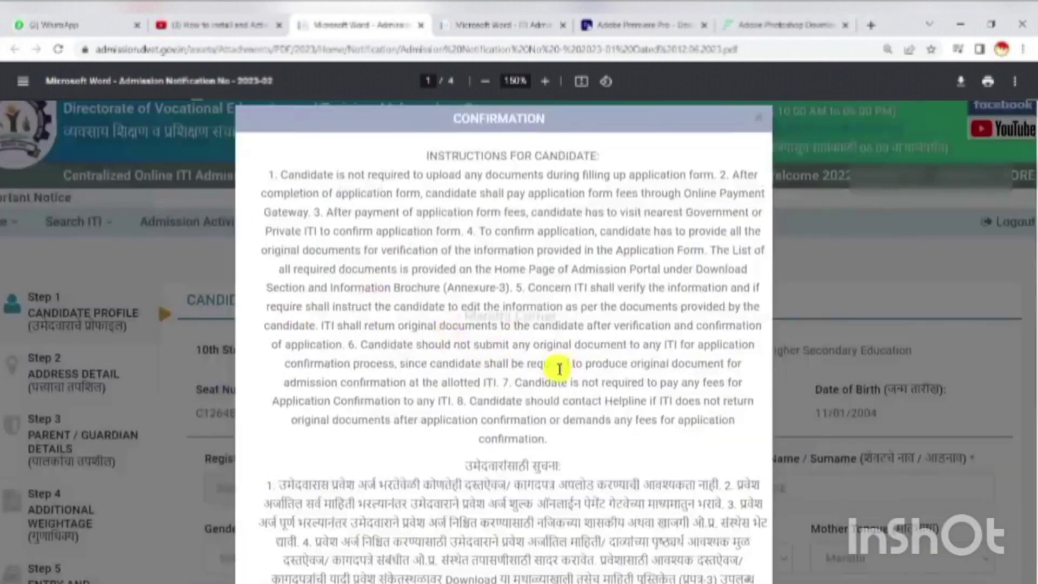
{"action": "scroll", "coordinate": [556, 370], "scroll_direction": "down", "scroll_amount": 5}
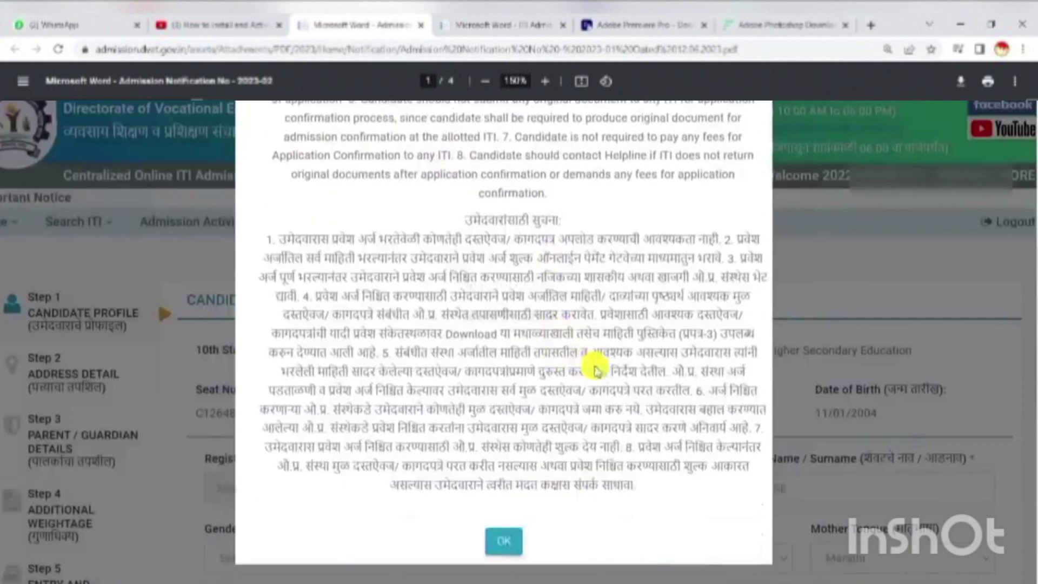
{"action": "scroll", "coordinate": [557, 419], "scroll_direction": "down", "scroll_amount": 2}
{"action": "scroll", "coordinate": [532, 454], "scroll_direction": "down", "scroll_amount": 4}
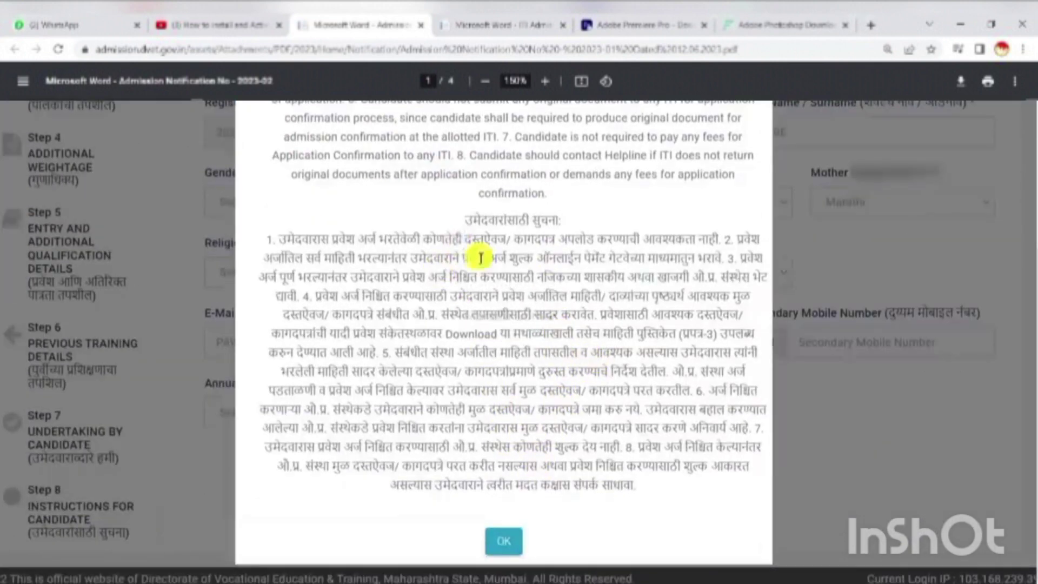
{"action": "left_click_drag", "start_coordinate": [481, 258], "coordinate": [494, 279]}
{"action": "scroll", "coordinate": [503, 411], "scroll_direction": "up", "scroll_amount": 3}
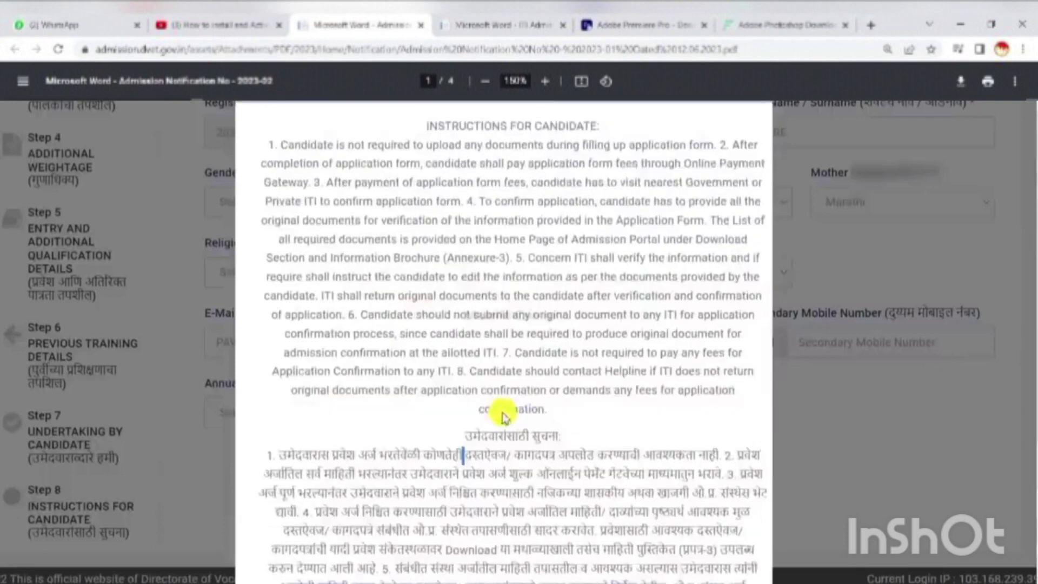
{"action": "scroll", "coordinate": [494, 401], "scroll_direction": "down", "scroll_amount": 3}
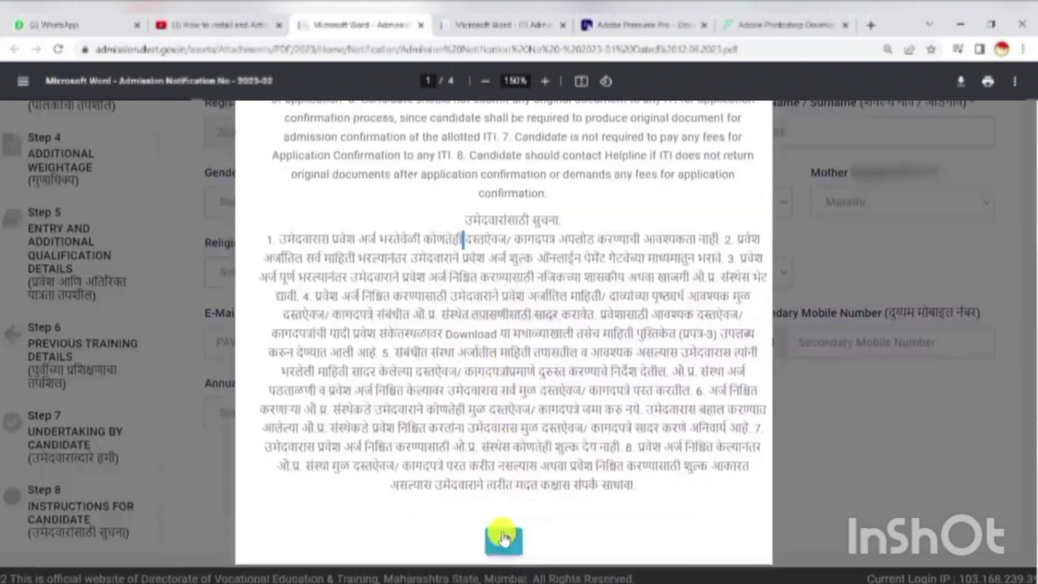
{"action": "left_click", "coordinate": [503, 539]}
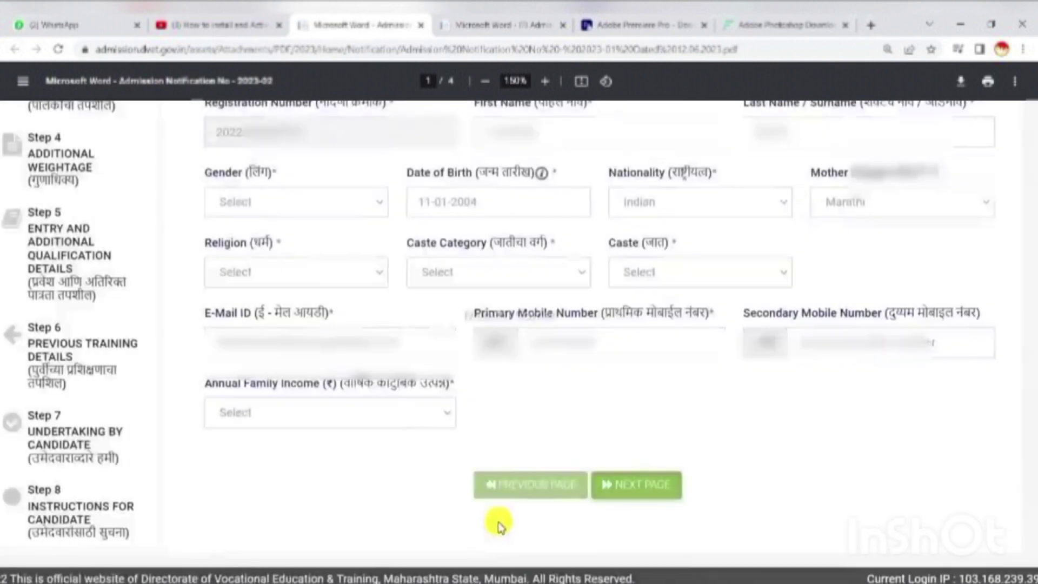
Set the gender to Male in the candidate profile
{"action": "left_click", "coordinate": [243, 202]}
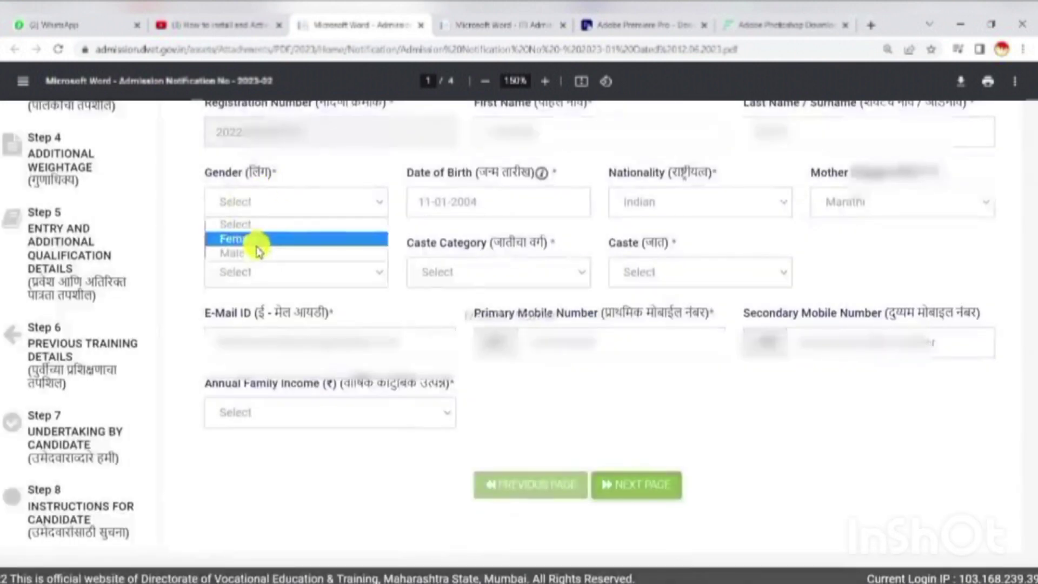
{"action": "left_click", "coordinate": [257, 254]}
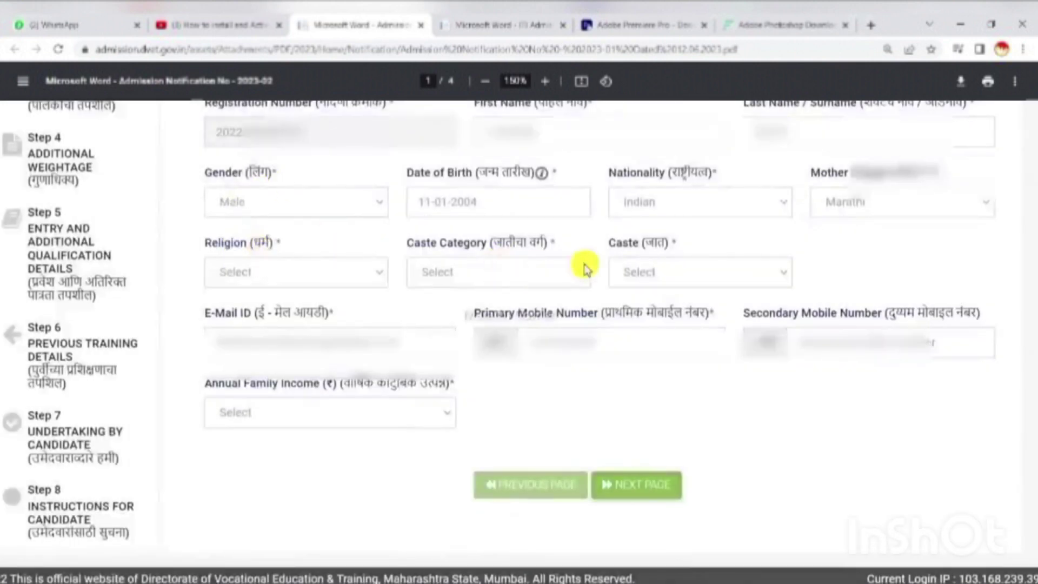
Check the nationality options and set the candidate's religion to Hindu
{"action": "left_click", "coordinate": [654, 208]}
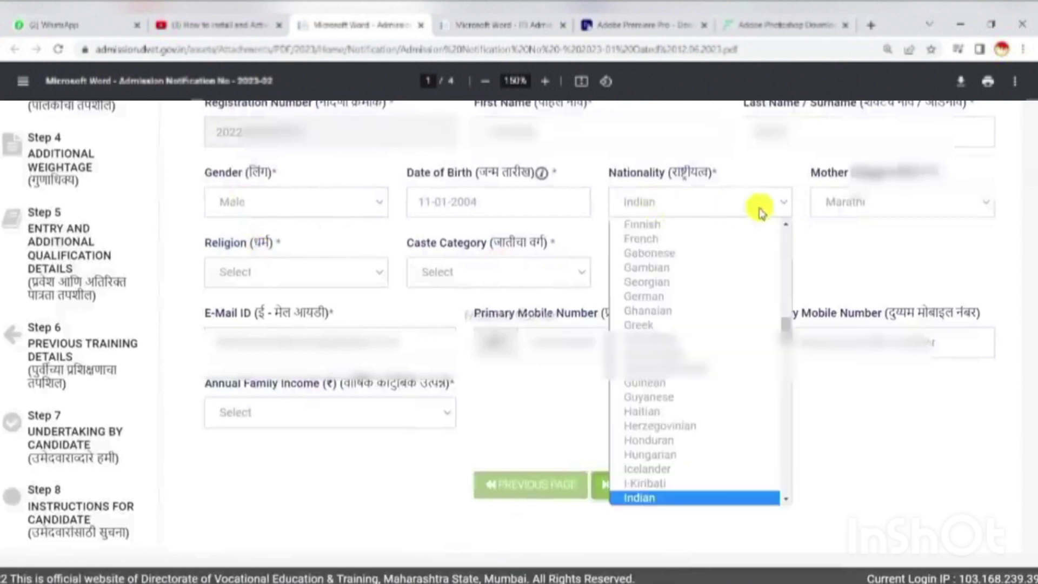
{"action": "left_click", "coordinate": [862, 237]}
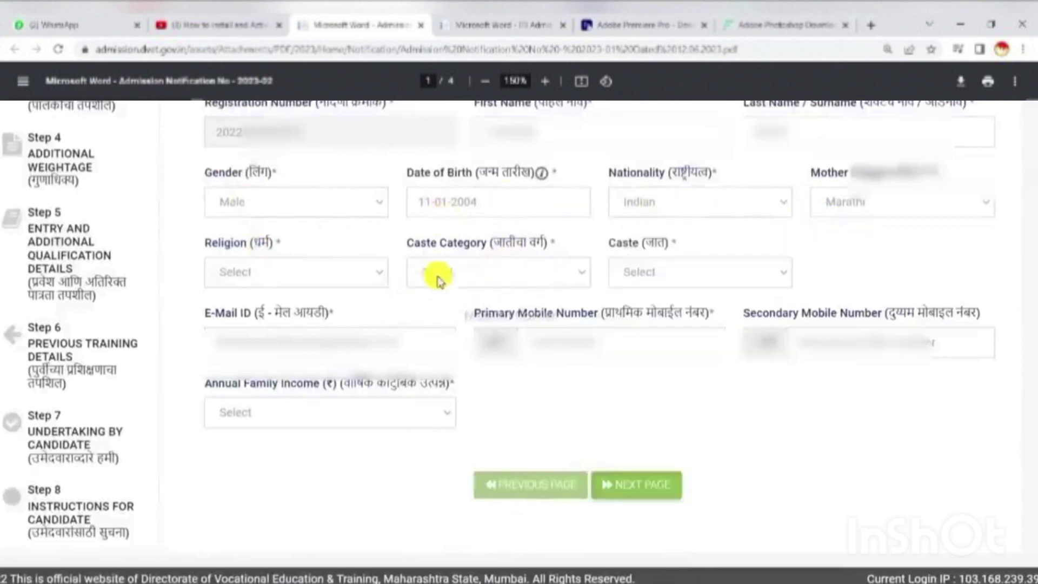
{"action": "left_click", "coordinate": [230, 273]}
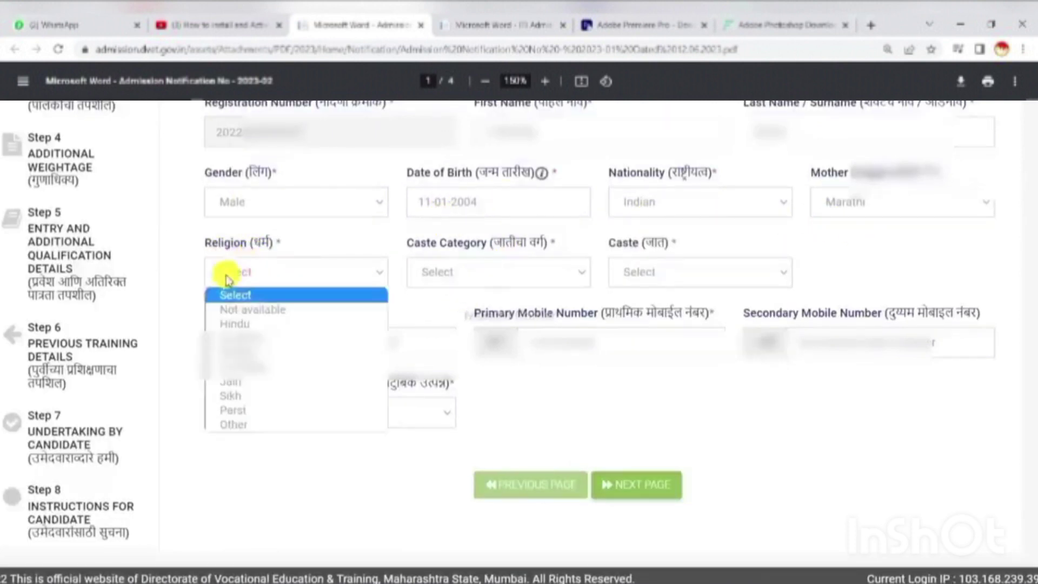
{"action": "left_click", "coordinate": [250, 324]}
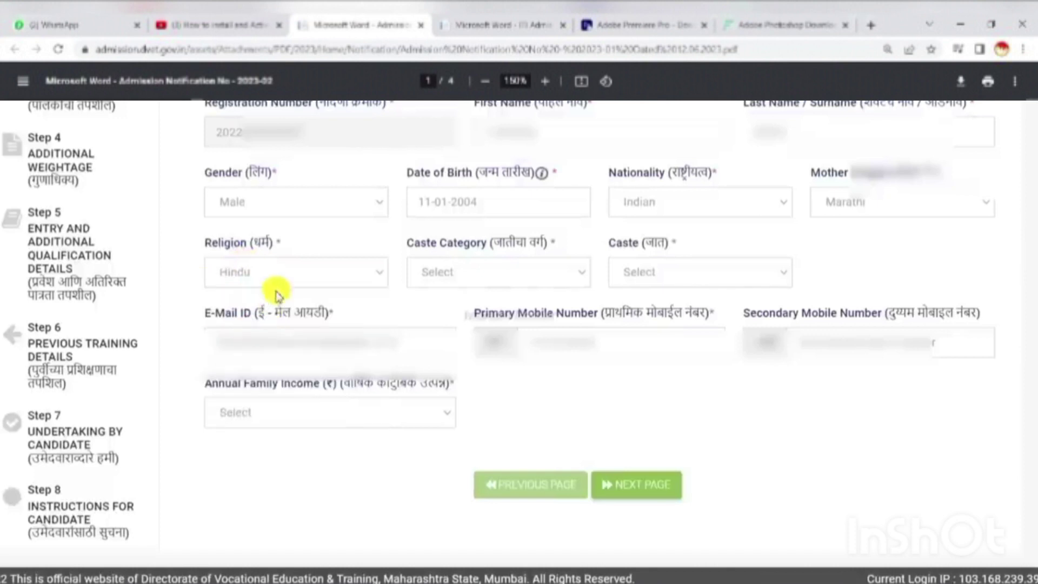
Try the caste categories Open and DT/VJ in the candidate profile
{"action": "left_click", "coordinate": [480, 269]}
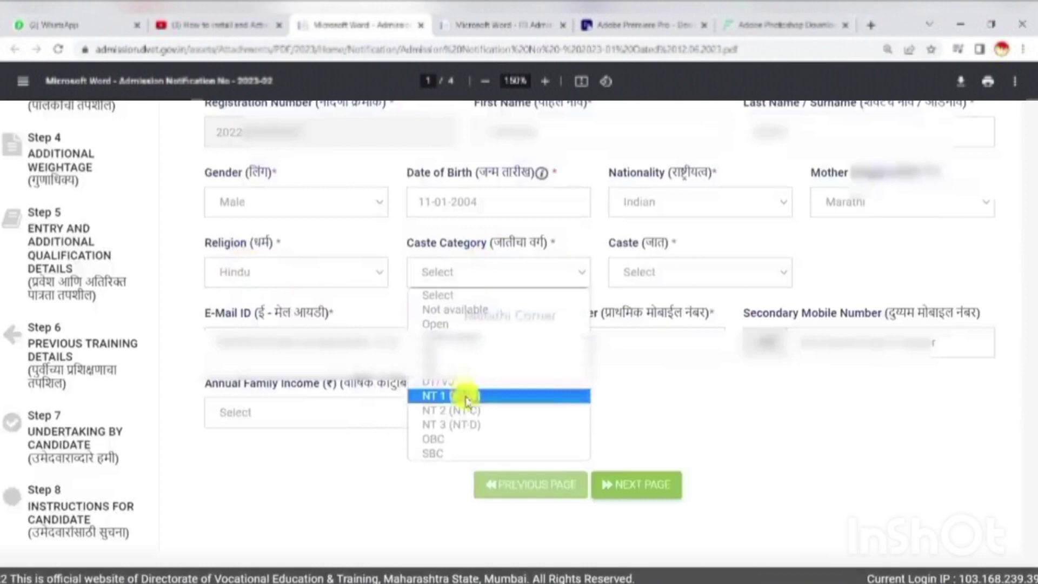
{"action": "left_click", "coordinate": [446, 323]}
{"action": "left_click", "coordinate": [456, 283]}
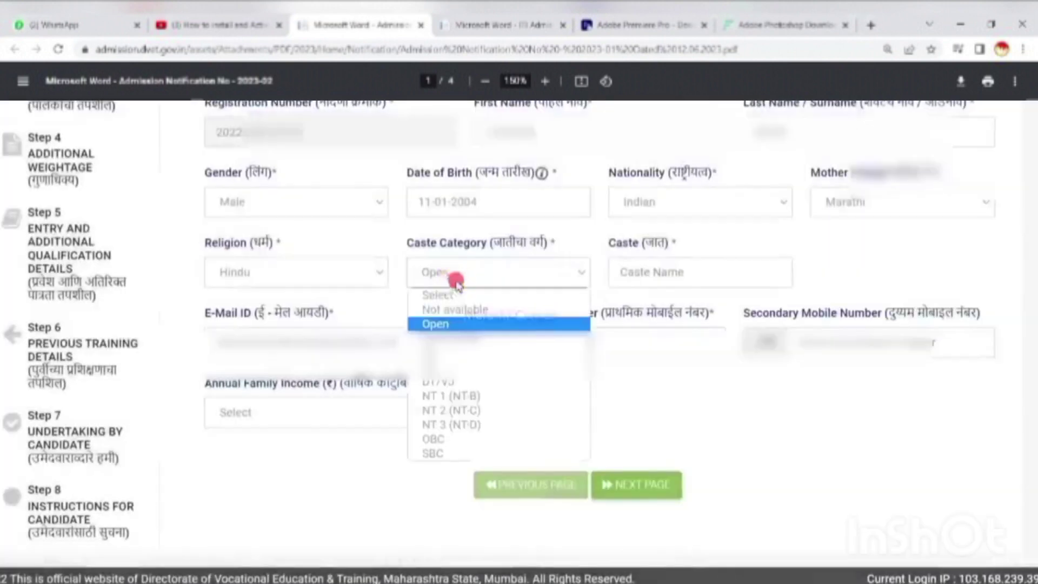
{"action": "left_click", "coordinate": [463, 383]}
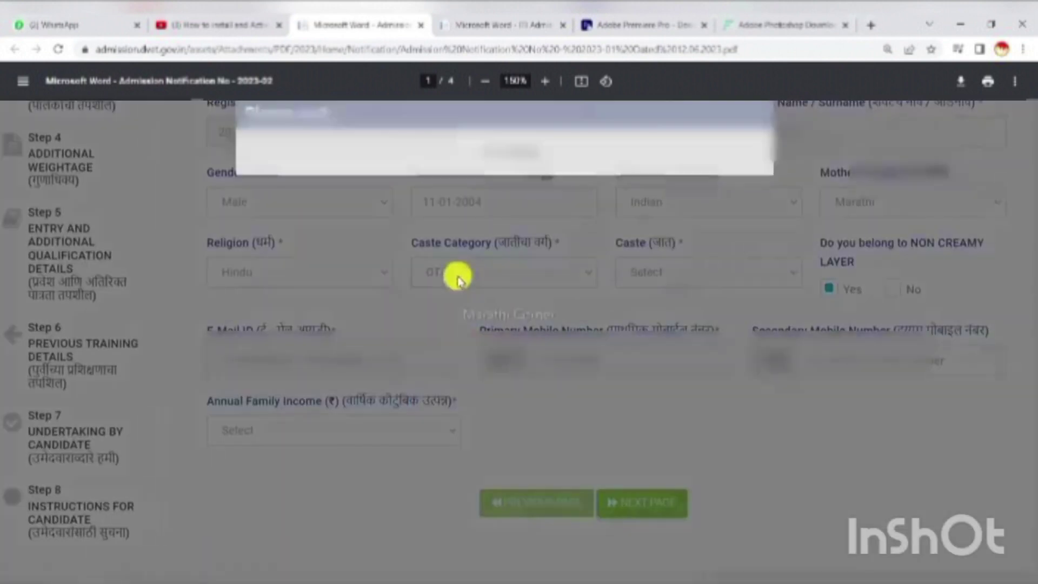
Set the caste category to NT 1 (NT-B) and the caste to Joshi
{"action": "left_click", "coordinate": [448, 276]}
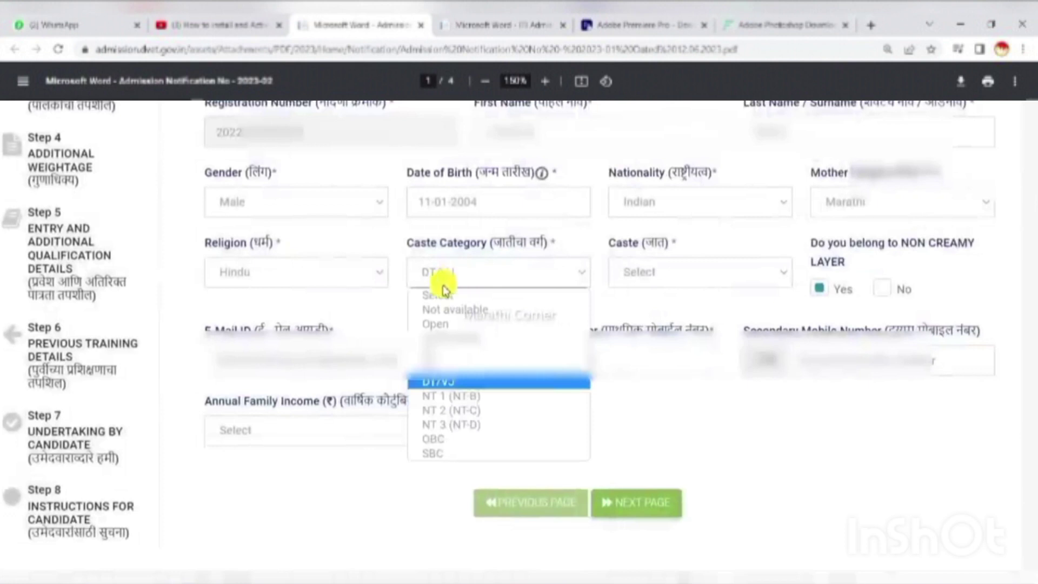
{"action": "left_click", "coordinate": [469, 397]}
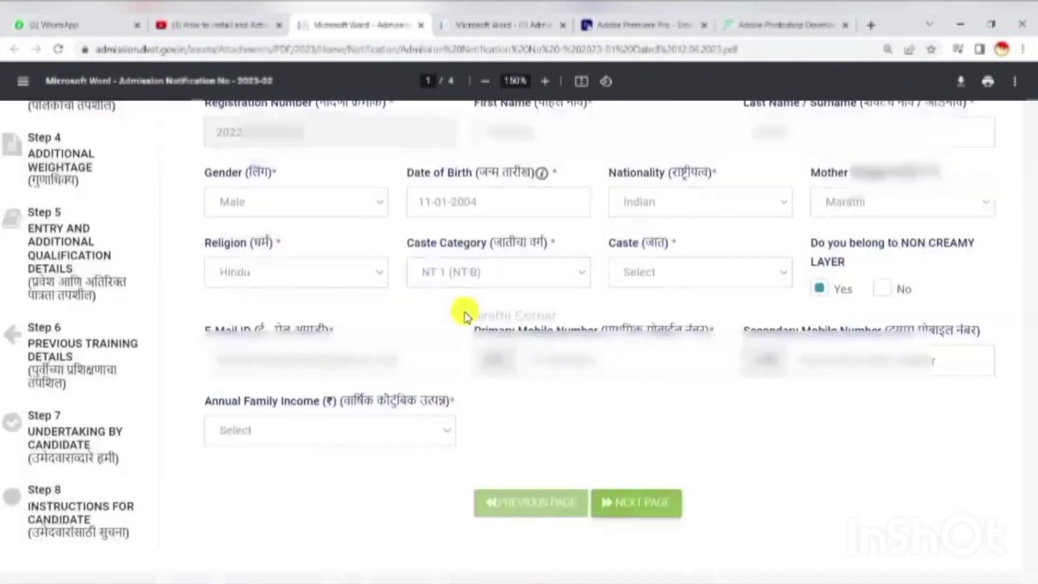
{"action": "left_click", "coordinate": [648, 275]}
{"action": "scroll", "coordinate": [672, 322], "scroll_direction": "down", "scroll_amount": 15}
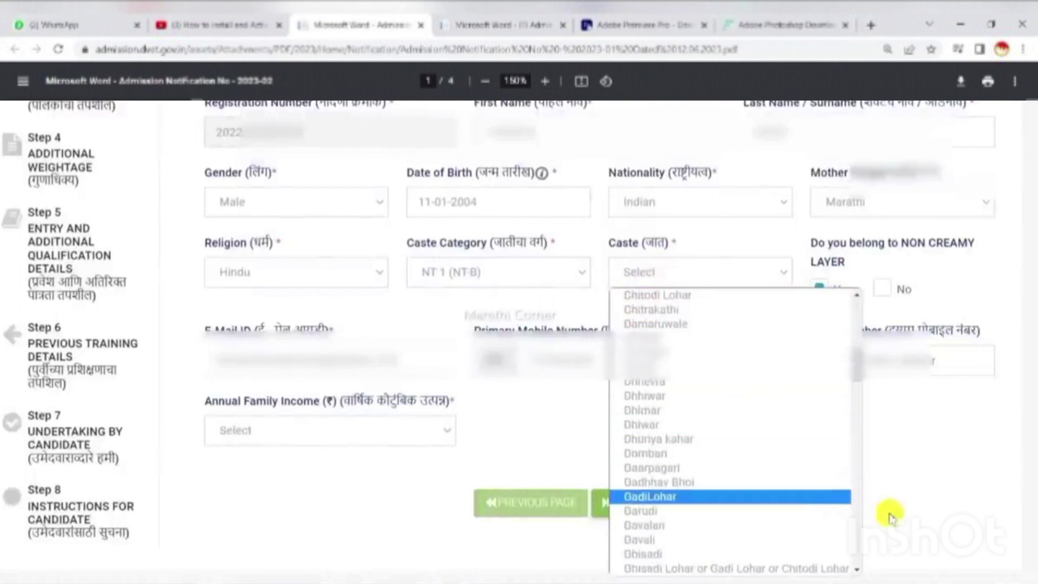
{"action": "type", "text": "joshi"}
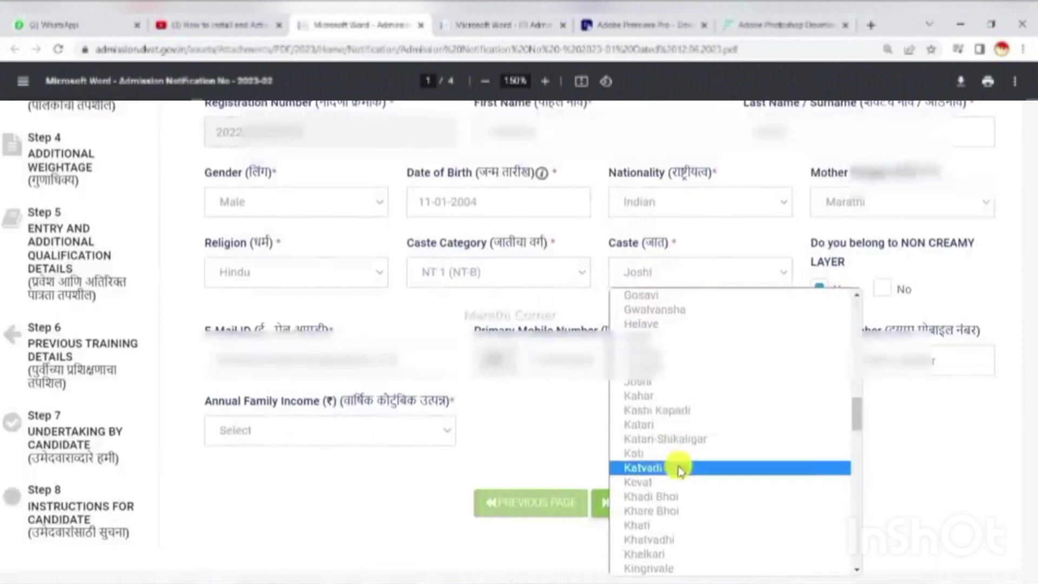
{"action": "left_click", "coordinate": [658, 385]}
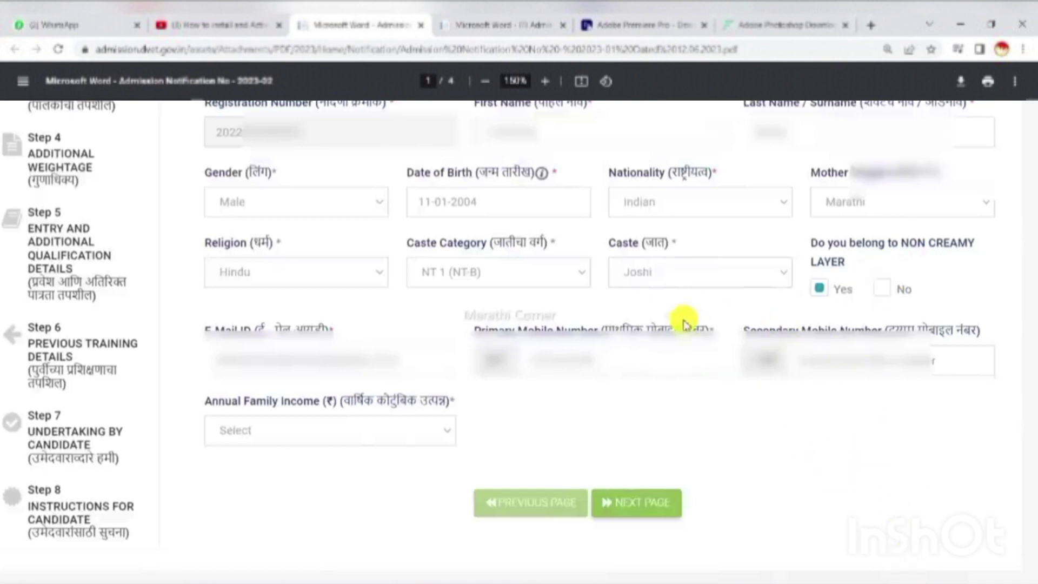
Review the other caste options and the question about belonging to the non creamy layer
{"action": "left_click", "coordinate": [771, 276]}
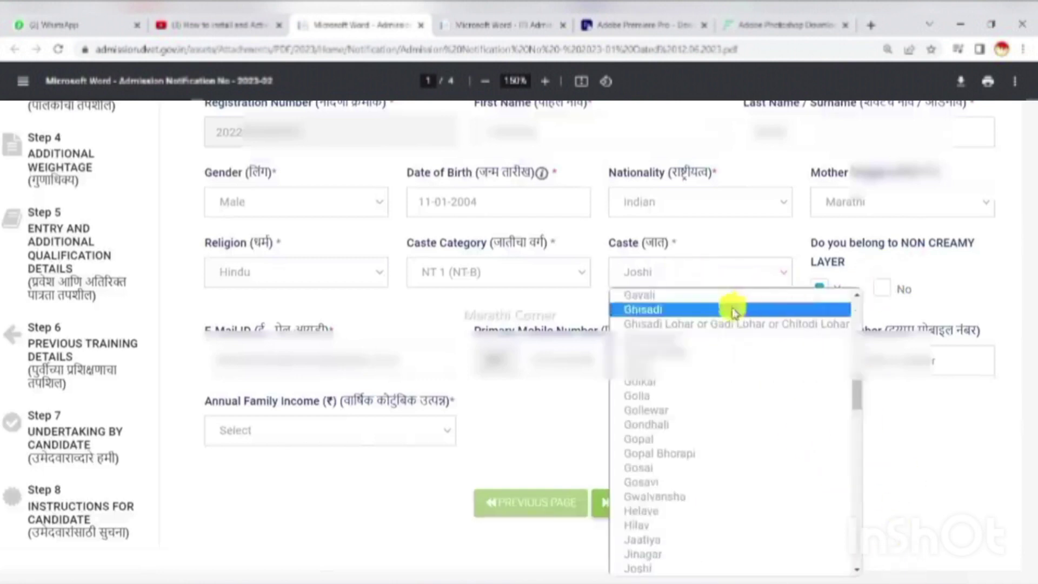
{"action": "left_click", "coordinate": [860, 269]}
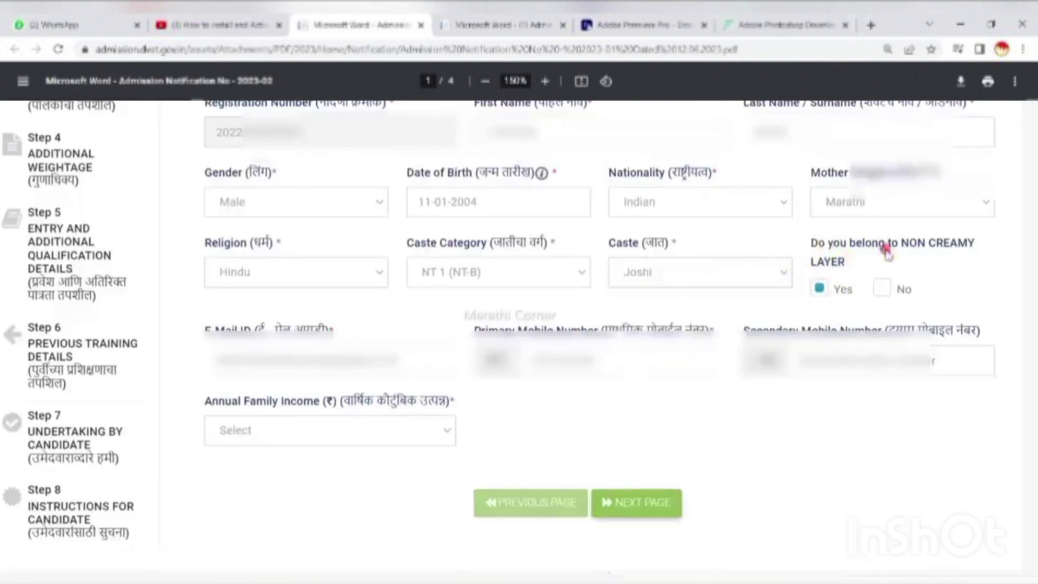
{"action": "triple_click", "coordinate": [811, 254]}
{"action": "left_click", "coordinate": [832, 279]}
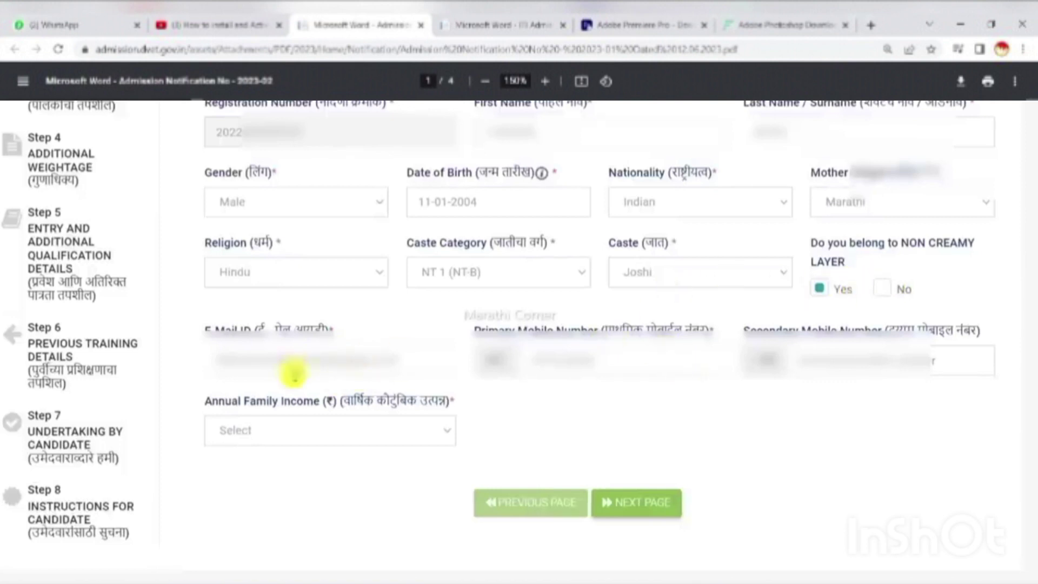
Set the annual family income to Below 1,00,000 and proceed to the Address Detail page
{"action": "left_click_drag", "start_coordinate": [211, 405], "coordinate": [328, 409]}
{"action": "left_click", "coordinate": [274, 429]}
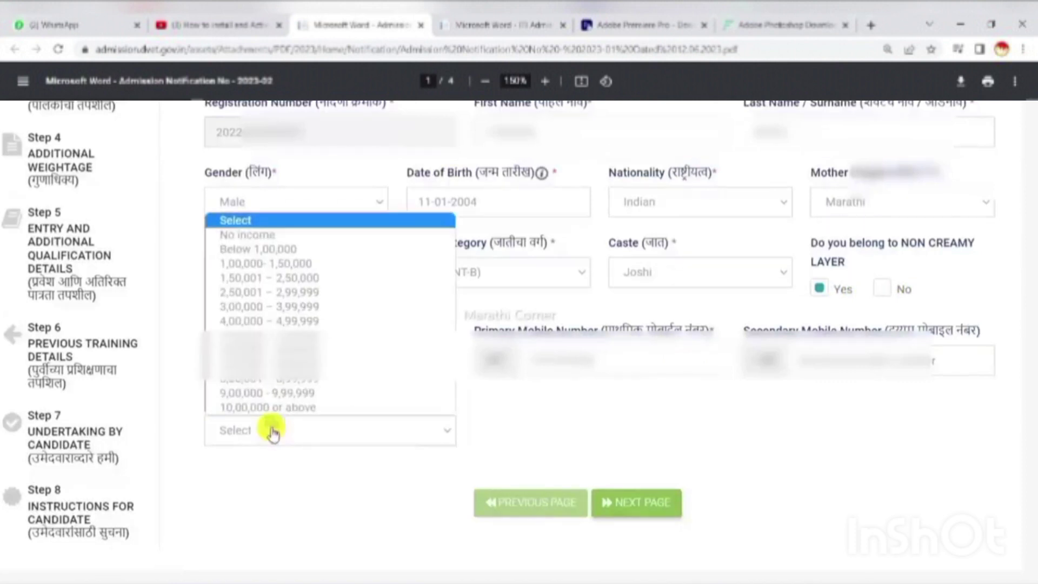
{"action": "left_click", "coordinate": [252, 249]}
{"action": "left_click", "coordinate": [292, 436]}
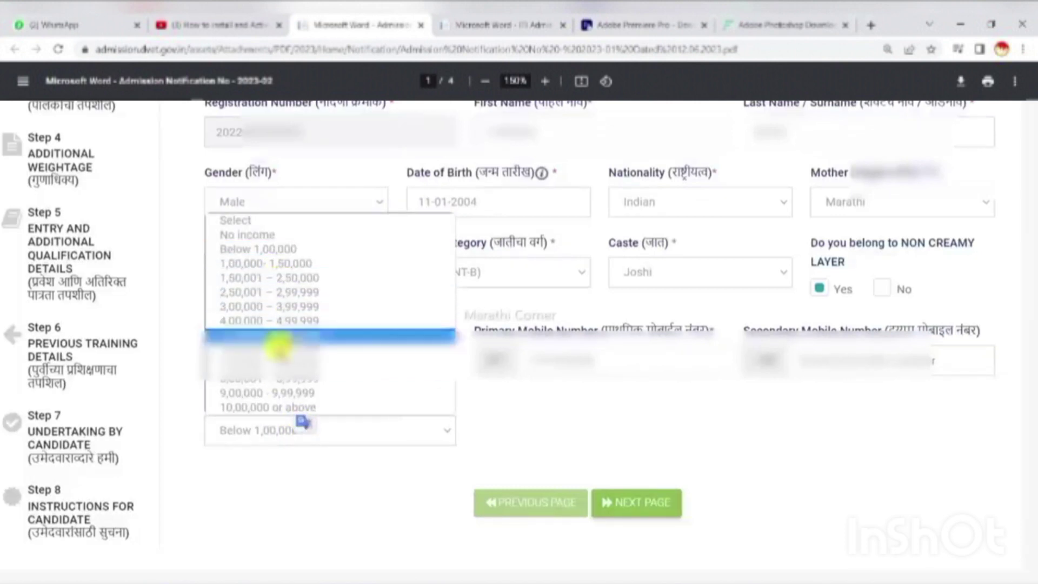
{"action": "left_click", "coordinate": [321, 491]}
{"action": "scroll", "coordinate": [646, 502], "scroll_direction": "down", "scroll_amount": 1}
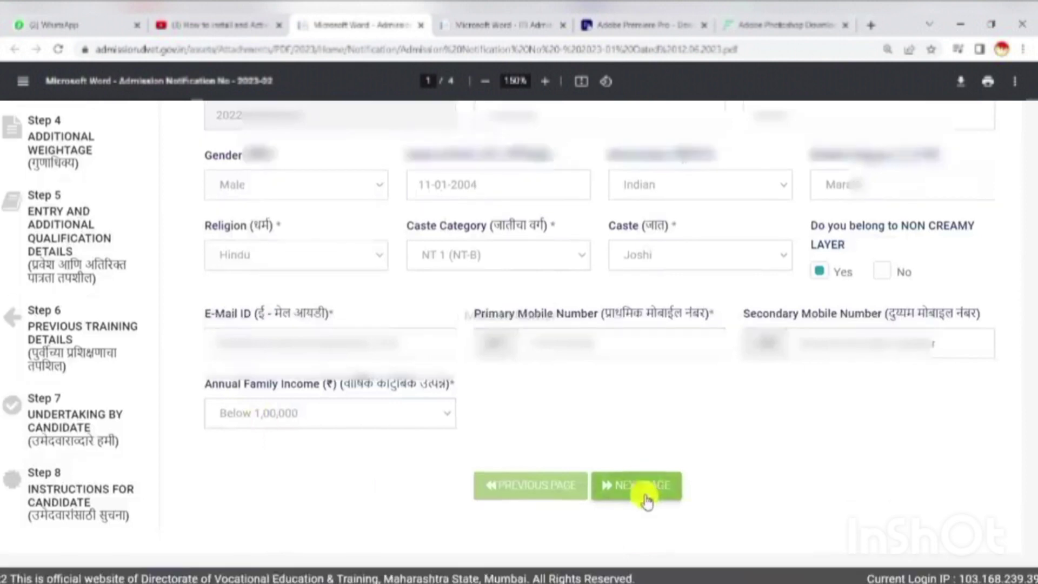
{"action": "left_click", "coordinate": [648, 489]}
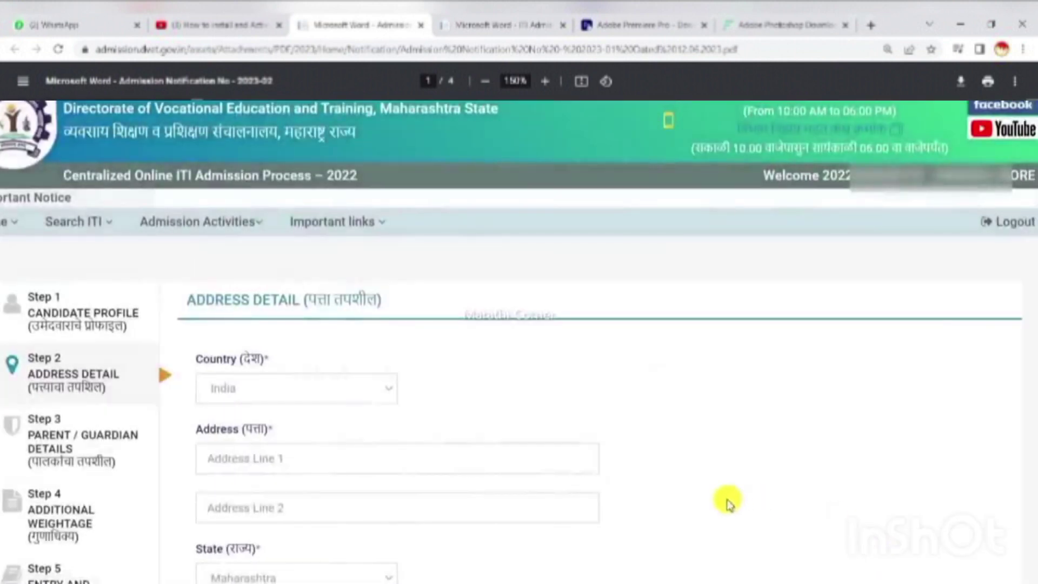
Look over the Address Detail page, from its heading and country to the address lines and pincode
{"action": "scroll", "coordinate": [621, 447], "scroll_direction": "down", "scroll_amount": 3}
{"action": "scroll", "coordinate": [582, 422], "scroll_direction": "down", "scroll_amount": 1}
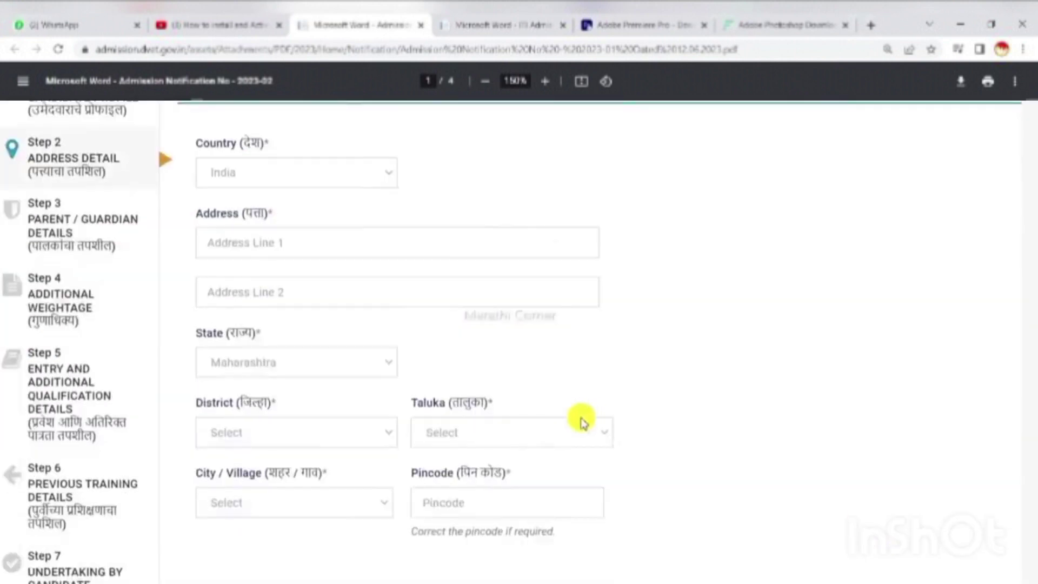
{"action": "scroll", "coordinate": [586, 421], "scroll_direction": "up", "scroll_amount": 1}
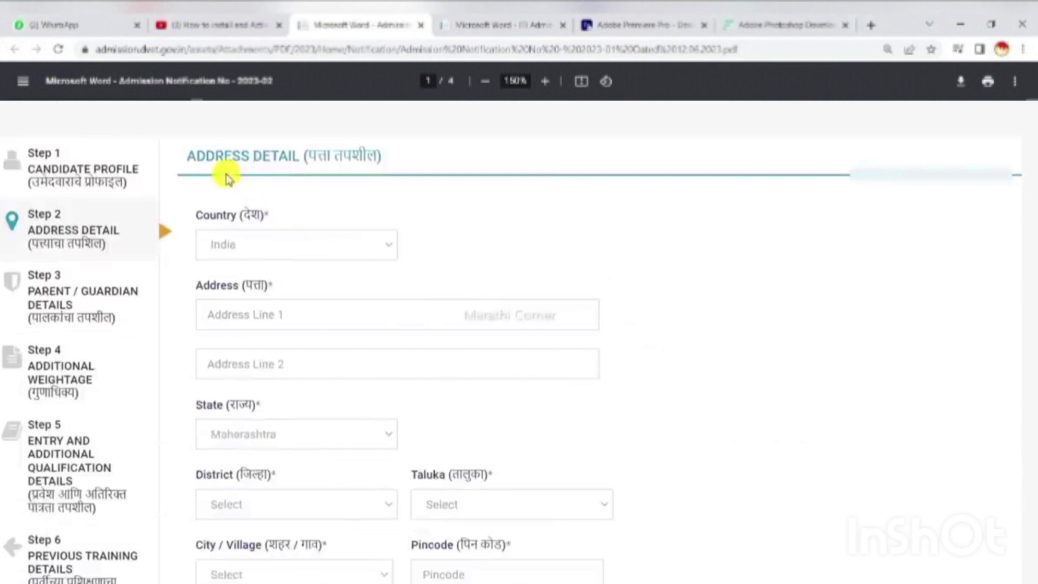
{"action": "left_click_drag", "start_coordinate": [215, 157], "coordinate": [397, 178]}
{"action": "left_click", "coordinate": [679, 294]}
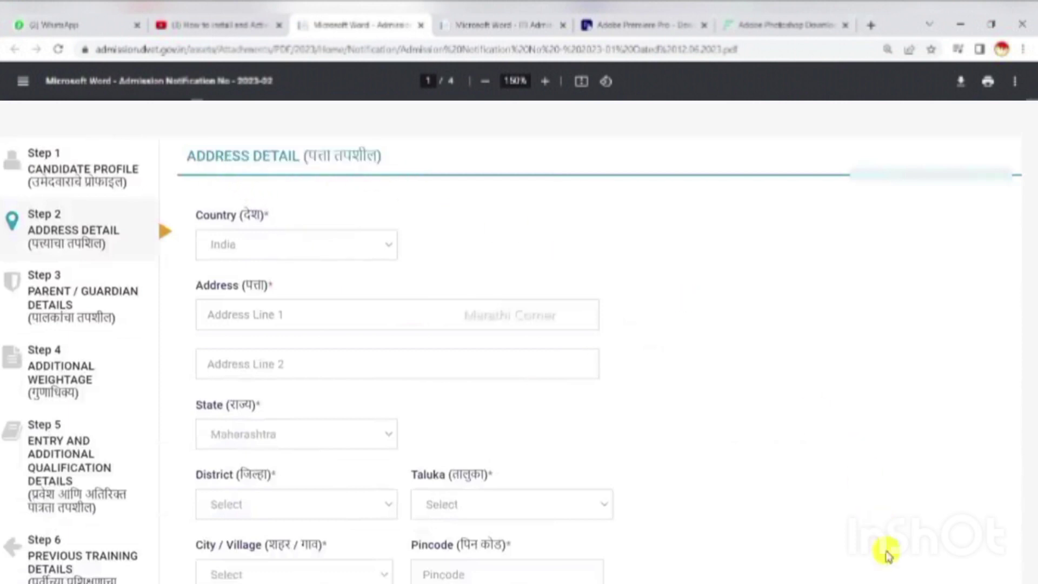
{"action": "scroll", "coordinate": [405, 371], "scroll_direction": "up", "scroll_amount": 2}
{"action": "scroll", "coordinate": [356, 371], "scroll_direction": "down", "scroll_amount": 2}
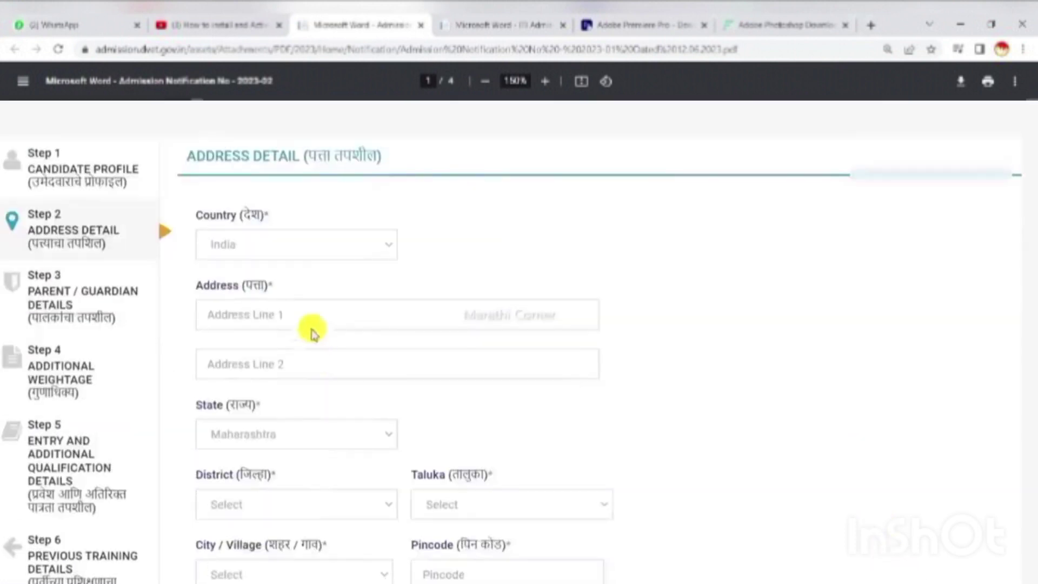
{"action": "left_click", "coordinate": [231, 246]}
{"action": "left_click", "coordinate": [167, 320]}
{"action": "scroll", "coordinate": [204, 307], "scroll_direction": "down", "scroll_amount": 1}
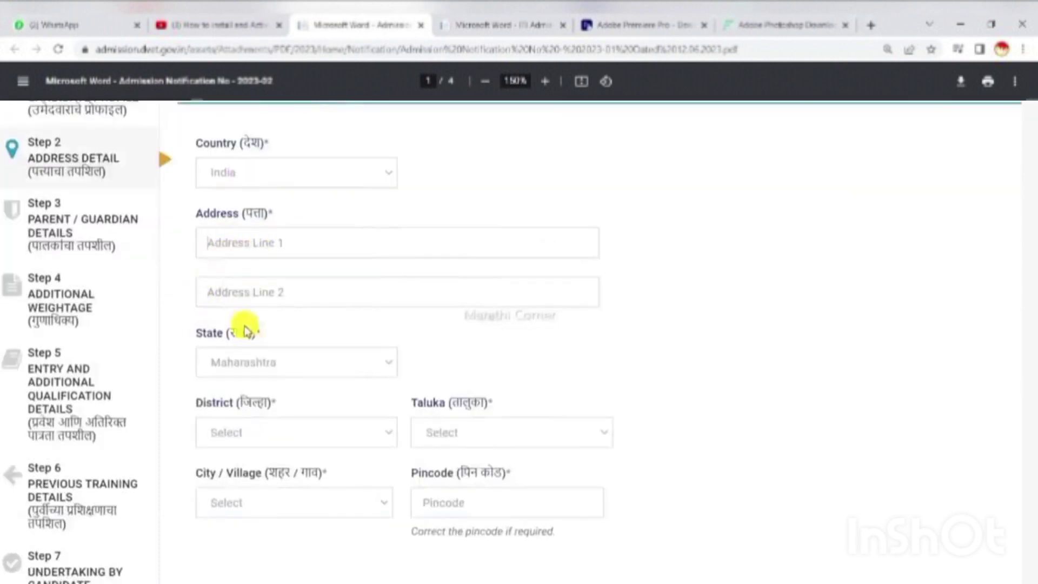
Set the address district to Pune and the taluka to Purandhar
{"action": "left_click", "coordinate": [227, 365]}
{"action": "left_click", "coordinate": [226, 438]}
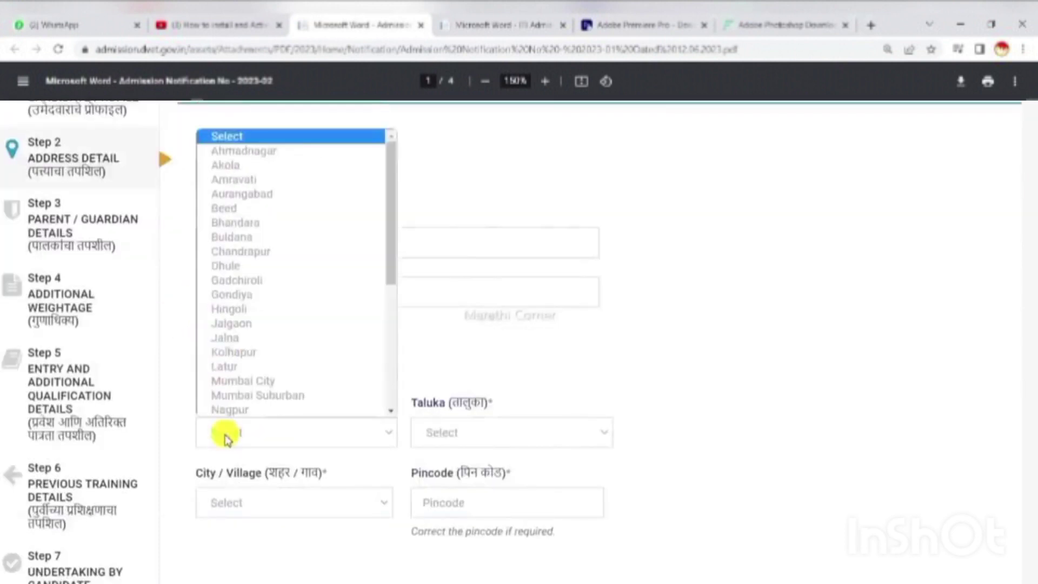
{"action": "scroll", "coordinate": [222, 427], "scroll_direction": "down", "scroll_amount": 3}
{"action": "left_click", "coordinate": [222, 426]}
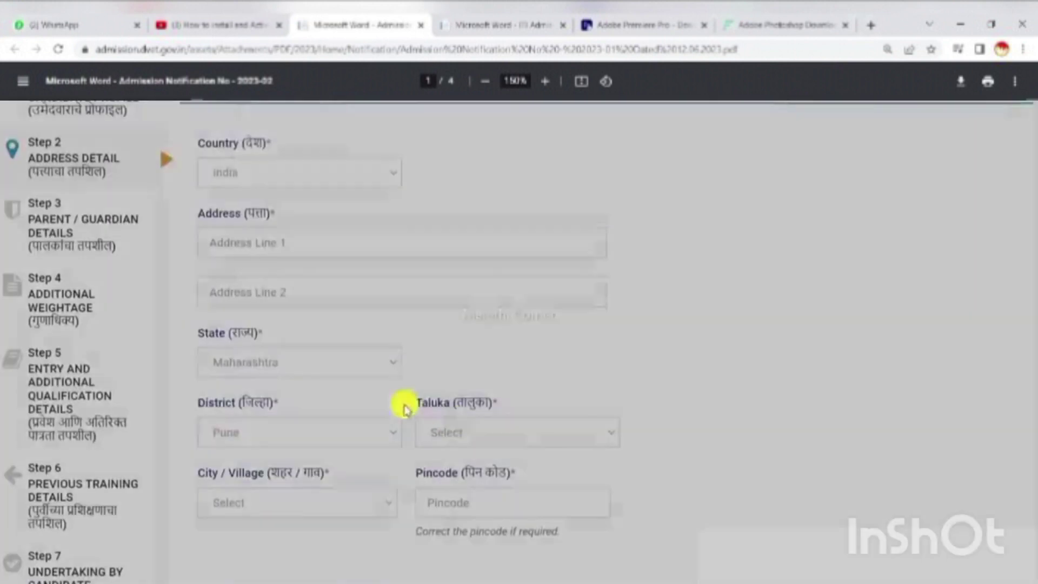
{"action": "left_click", "coordinate": [490, 431]}
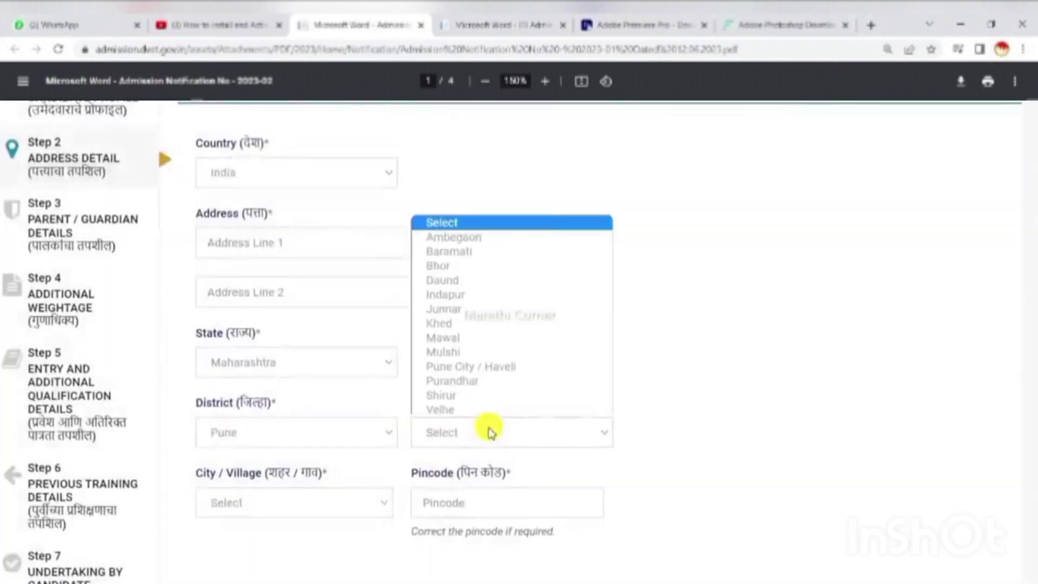
{"action": "key", "text": "p"}
{"action": "key", "text": "p"}
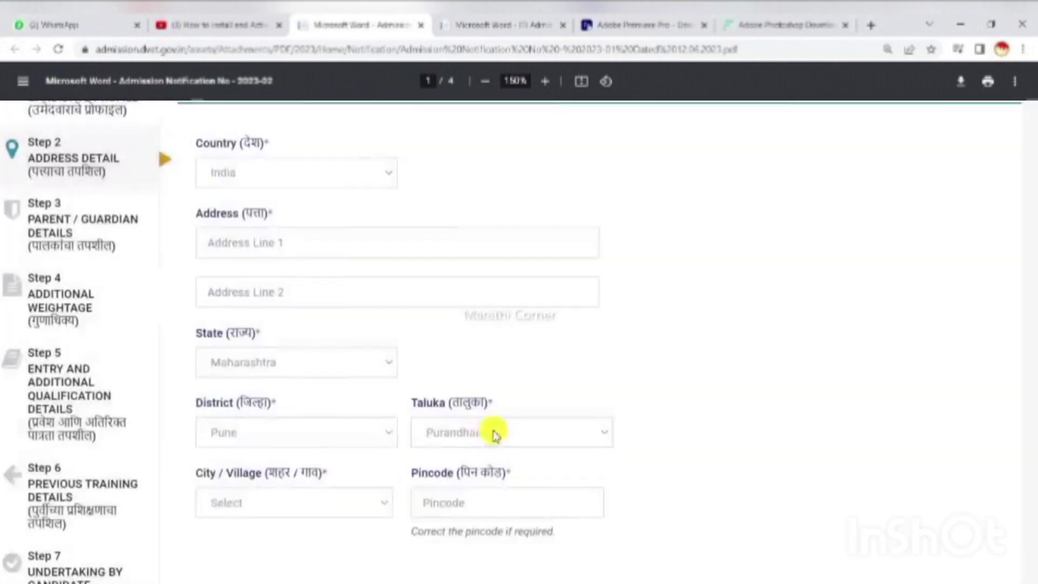
Set the city / village of the address to Shivatkar(Nira)(CT)
{"action": "left_click", "coordinate": [276, 500]}
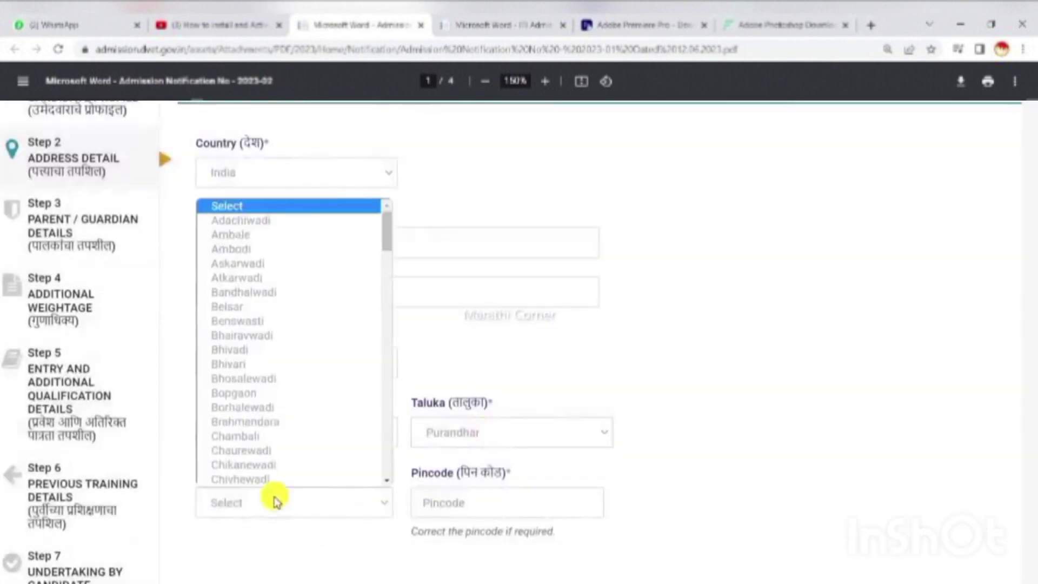
{"action": "key", "text": "s"}
{"action": "key", "text": "s"}
{"action": "key", "text": "s"}
{"action": "key", "text": "s"}
{"action": "key", "text": "s"}
{"action": "key", "text": "s"}
{"action": "key", "text": "s"}
{"action": "key", "text": "s"}
{"action": "key", "text": "s"}
{"action": "key", "text": "s"}
{"action": "key", "text": "s"}
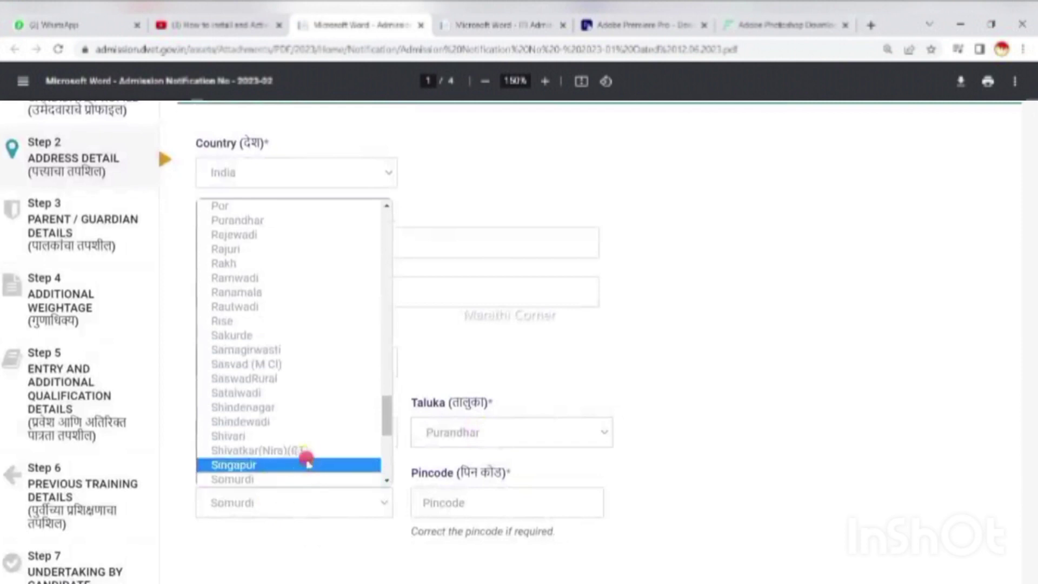
{"action": "left_click", "coordinate": [307, 464]}
{"action": "left_click", "coordinate": [314, 498]}
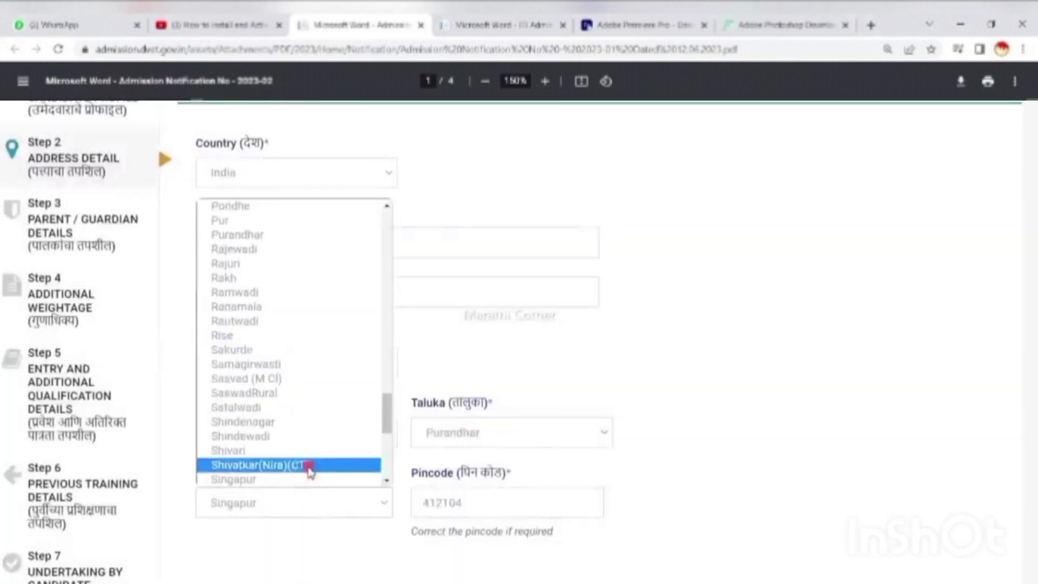
{"action": "left_click", "coordinate": [308, 466]}
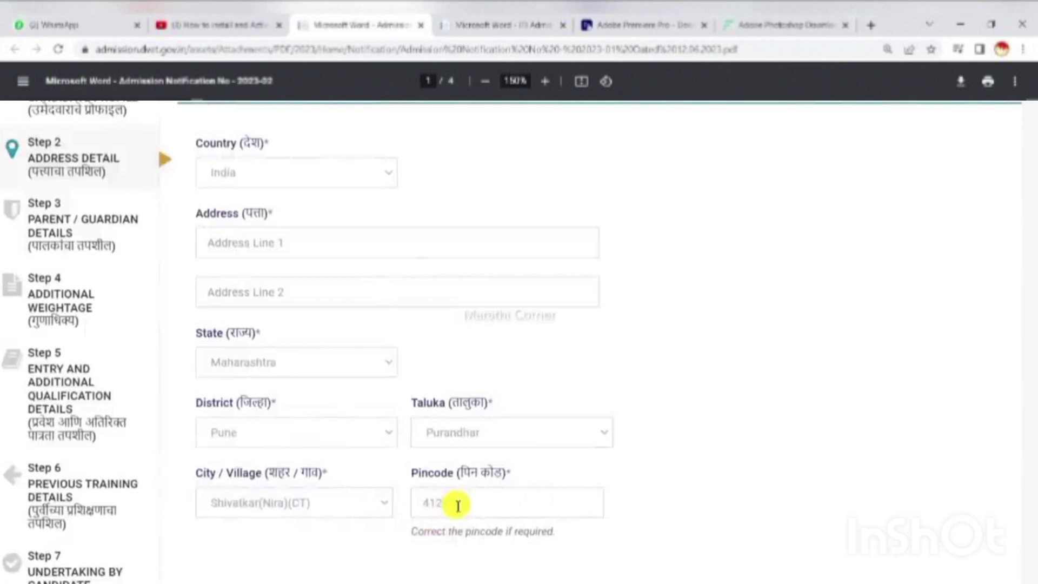
Go to the Parent / Guardian Details step and look over its orphan candidate and parent fields
{"action": "scroll", "coordinate": [458, 502], "scroll_direction": "up", "scroll_amount": 2}
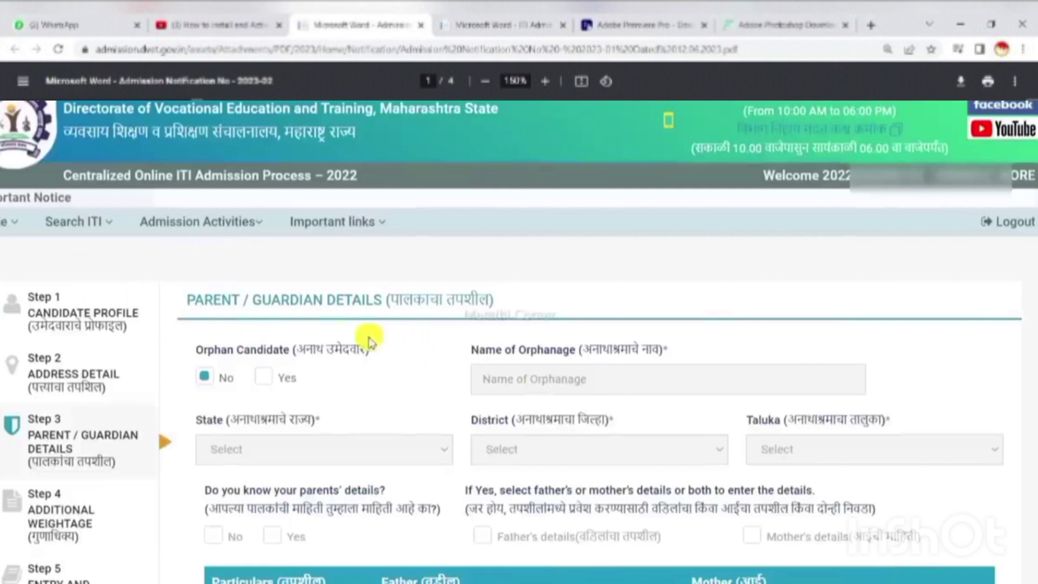
{"action": "scroll", "coordinate": [267, 320], "scroll_direction": "down", "scroll_amount": 1}
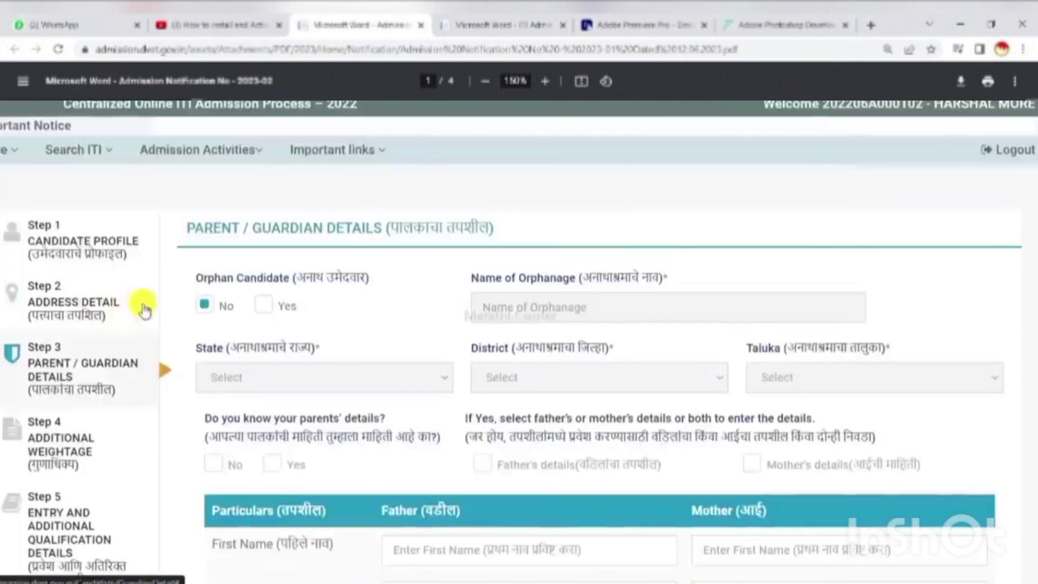
{"action": "scroll", "coordinate": [135, 360], "scroll_direction": "down", "scroll_amount": 1}
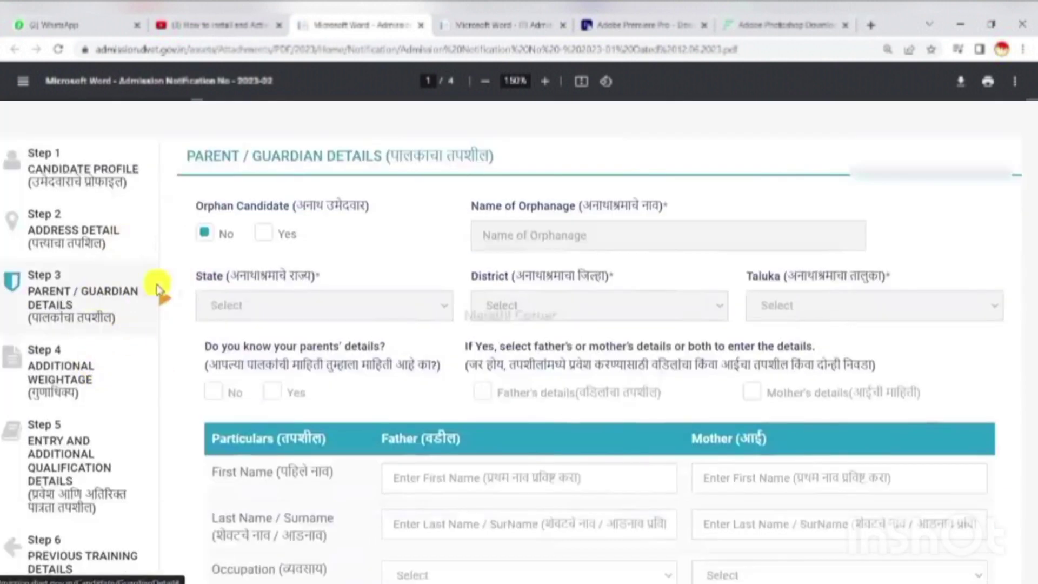
Look over the Parent / Guardian Details heading and the Orphan Candidate question
{"action": "scroll", "coordinate": [64, 308], "scroll_direction": "up", "scroll_amount": 2}
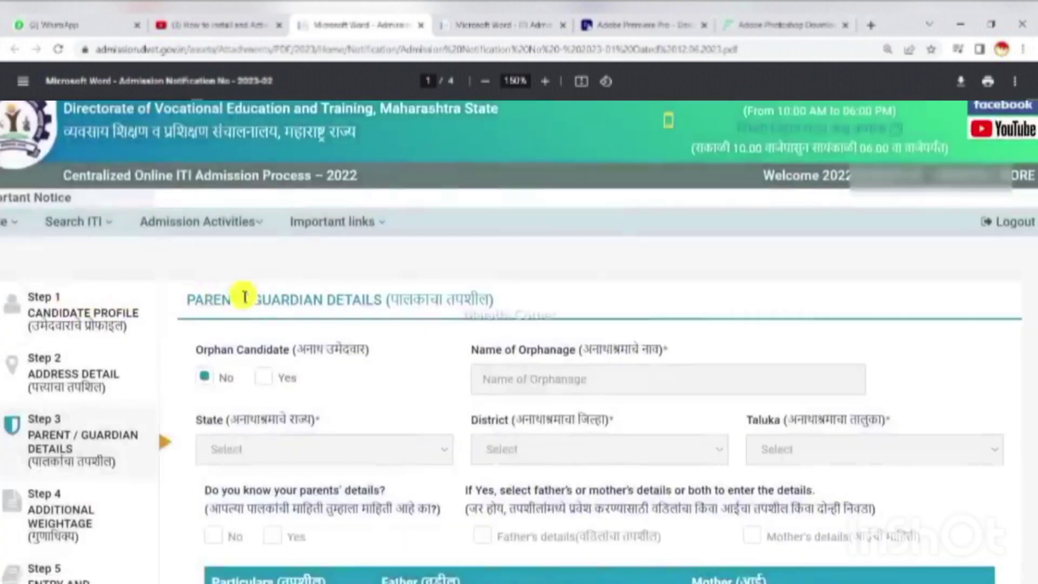
{"action": "scroll", "coordinate": [249, 314], "scroll_direction": "down", "scroll_amount": 2}
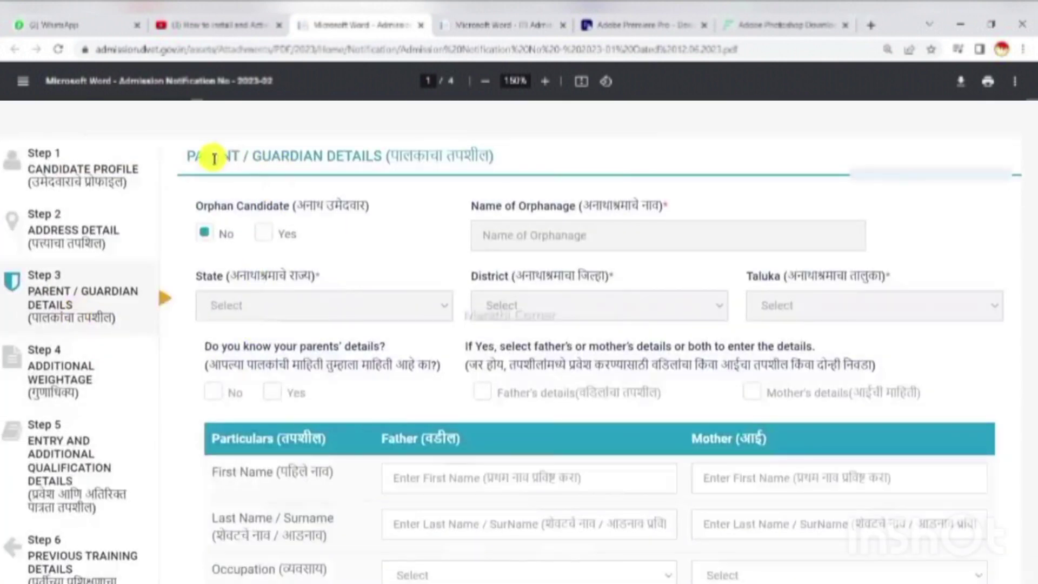
{"action": "left_click_drag", "start_coordinate": [213, 157], "coordinate": [398, 157]}
{"action": "left_click", "coordinate": [475, 167]}
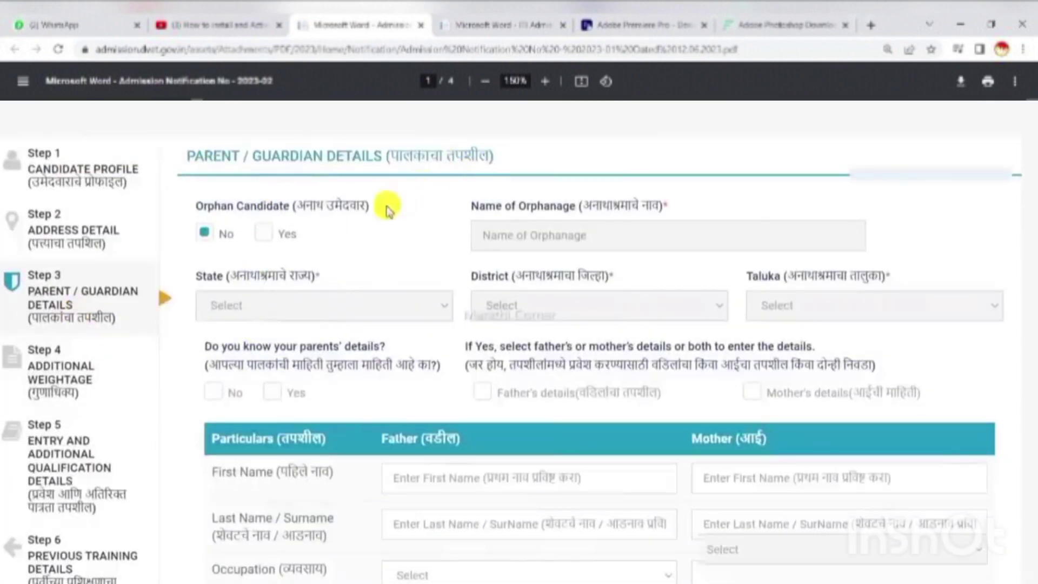
{"action": "scroll", "coordinate": [385, 200], "scroll_direction": "down", "scroll_amount": 1}
{"action": "left_click_drag", "start_coordinate": [216, 143], "coordinate": [332, 135]}
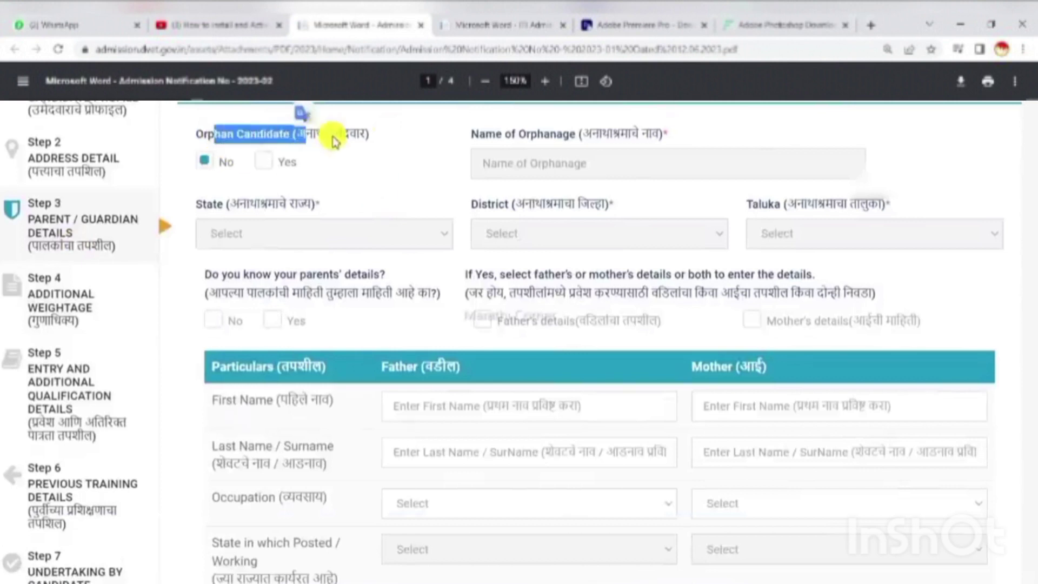
{"action": "left_click", "coordinate": [343, 139]}
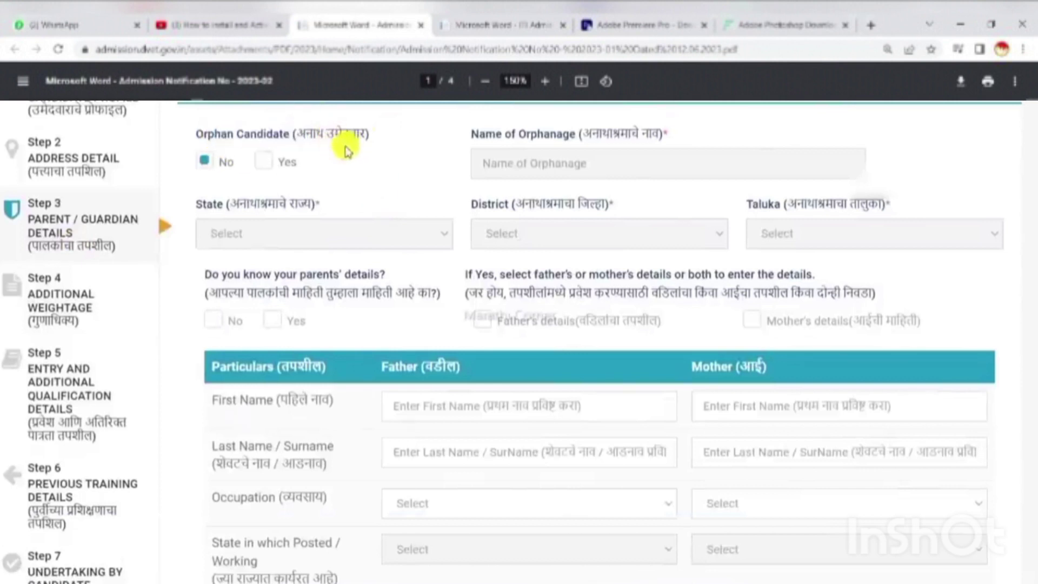
Switch Orphan Candidate to Yes to check the orphanage name, state, district and taluka fields, and return it to No
{"action": "left_click", "coordinate": [264, 162]}
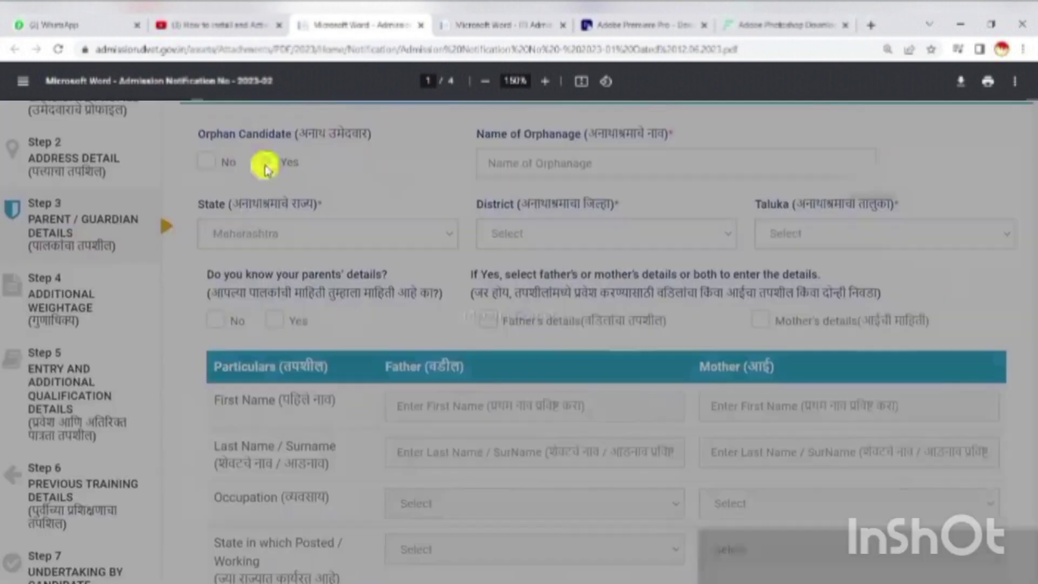
{"action": "left_click", "coordinate": [552, 169]}
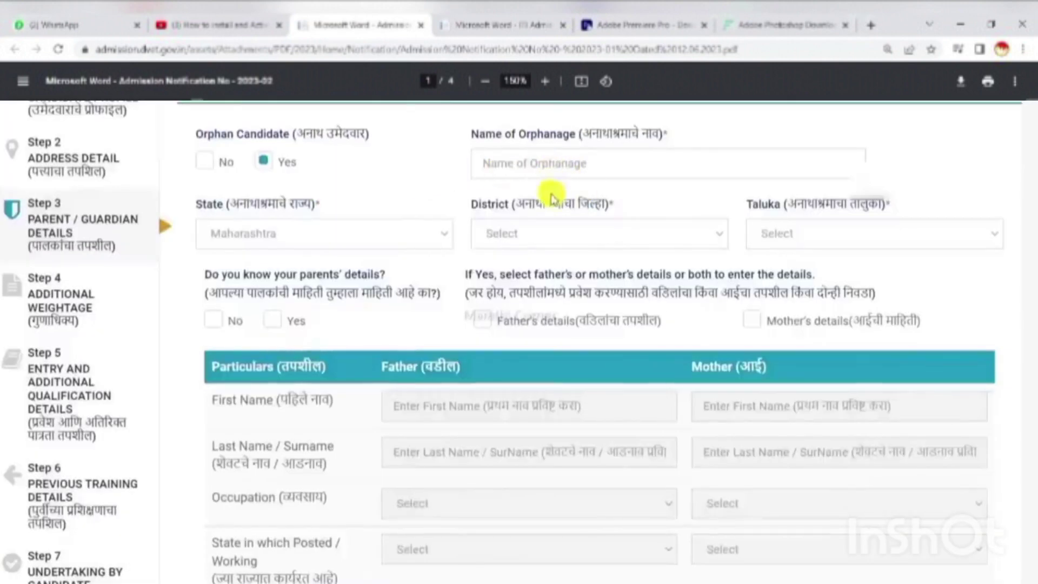
{"action": "left_click_drag", "start_coordinate": [575, 134], "coordinate": [675, 135]}
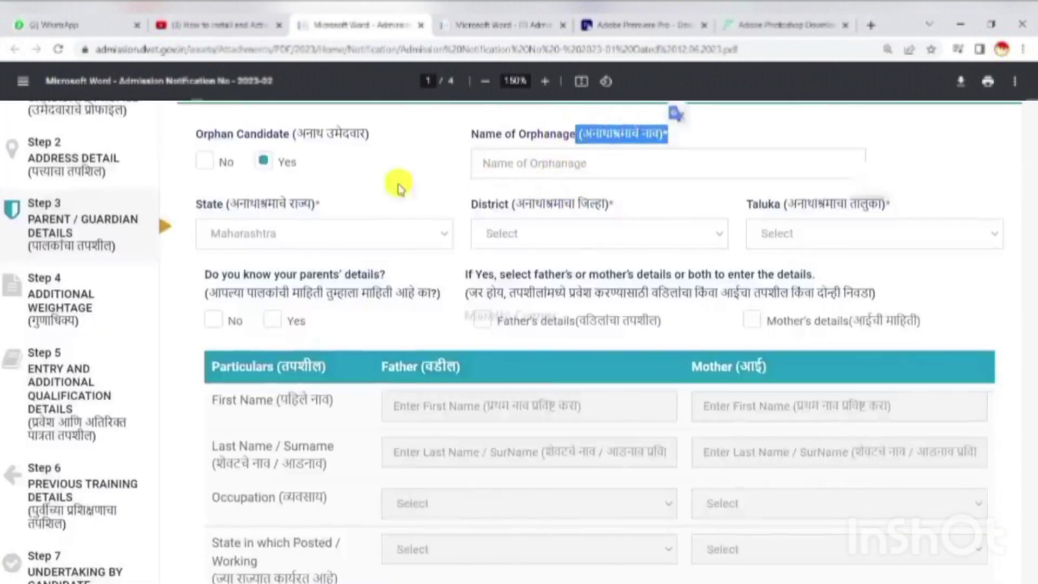
{"action": "left_click", "coordinate": [269, 243]}
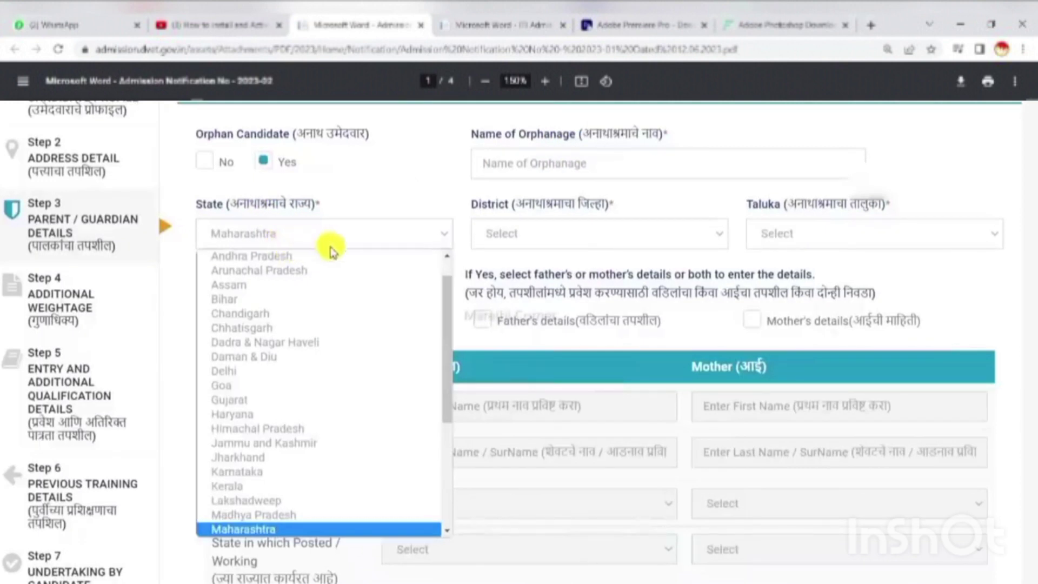
{"action": "left_click", "coordinate": [554, 234]}
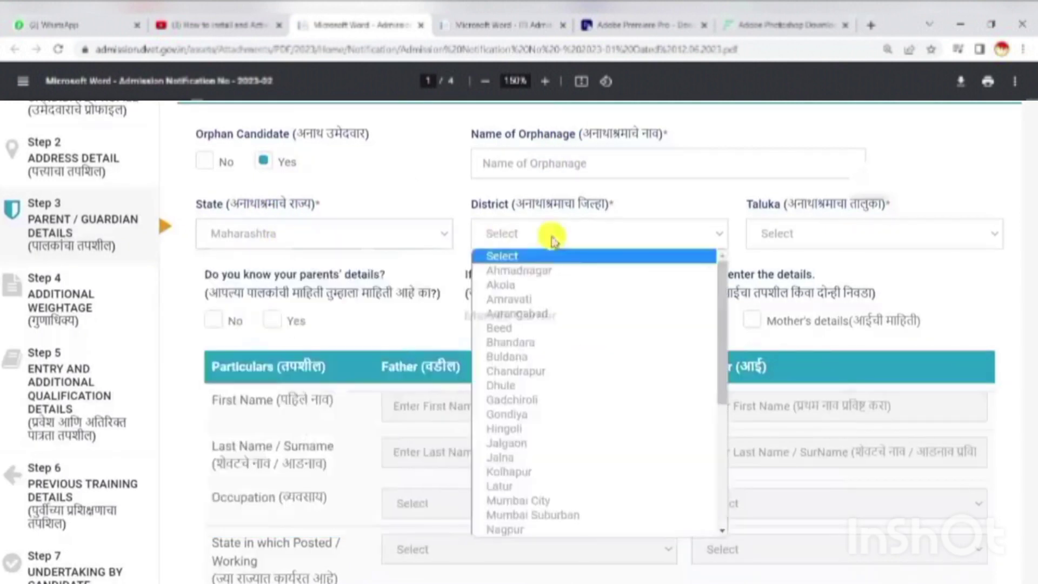
{"action": "left_click", "coordinate": [809, 234]}
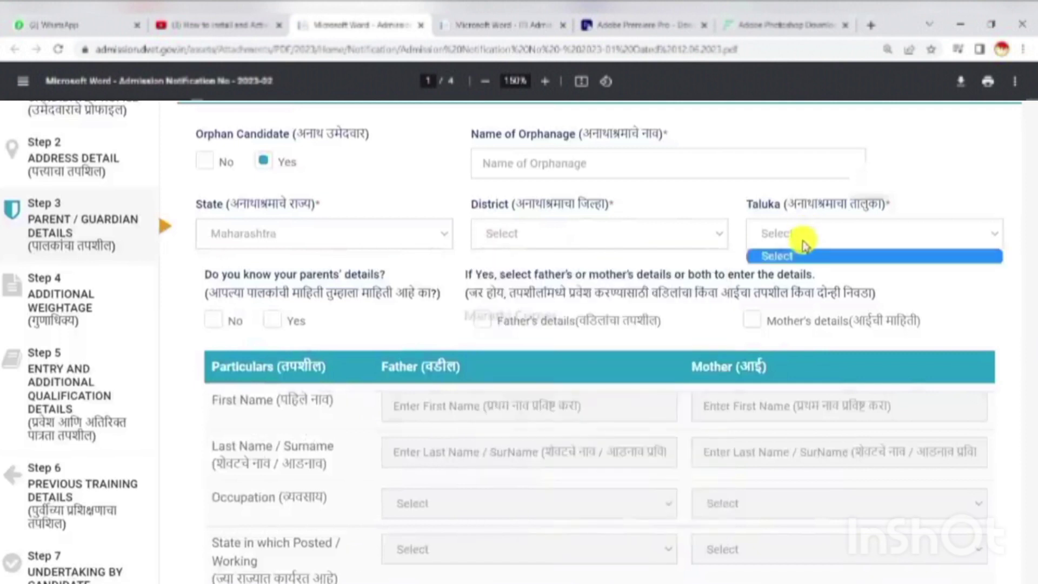
{"action": "left_click", "coordinate": [697, 210]}
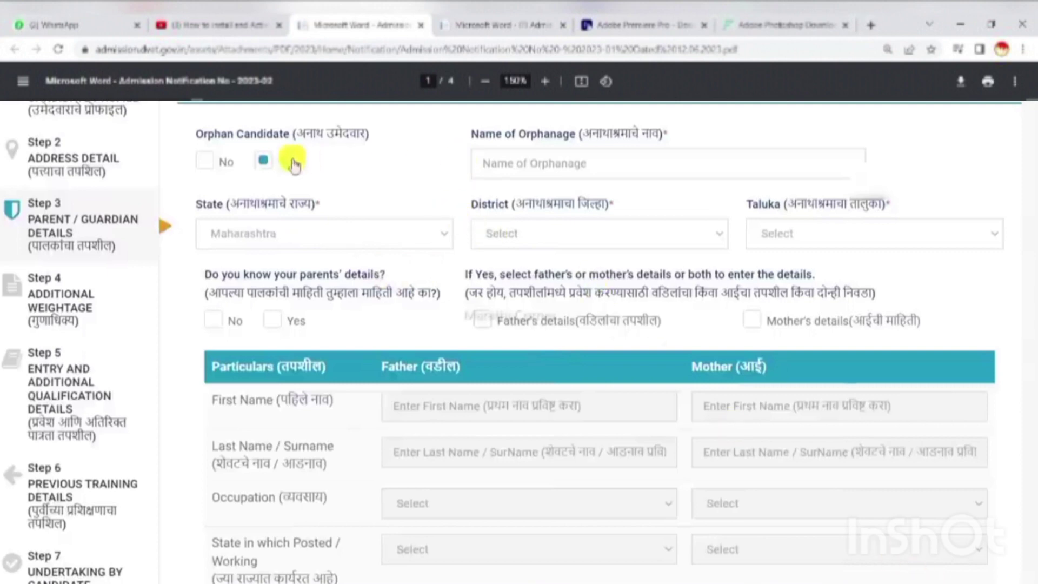
{"action": "left_click", "coordinate": [210, 169]}
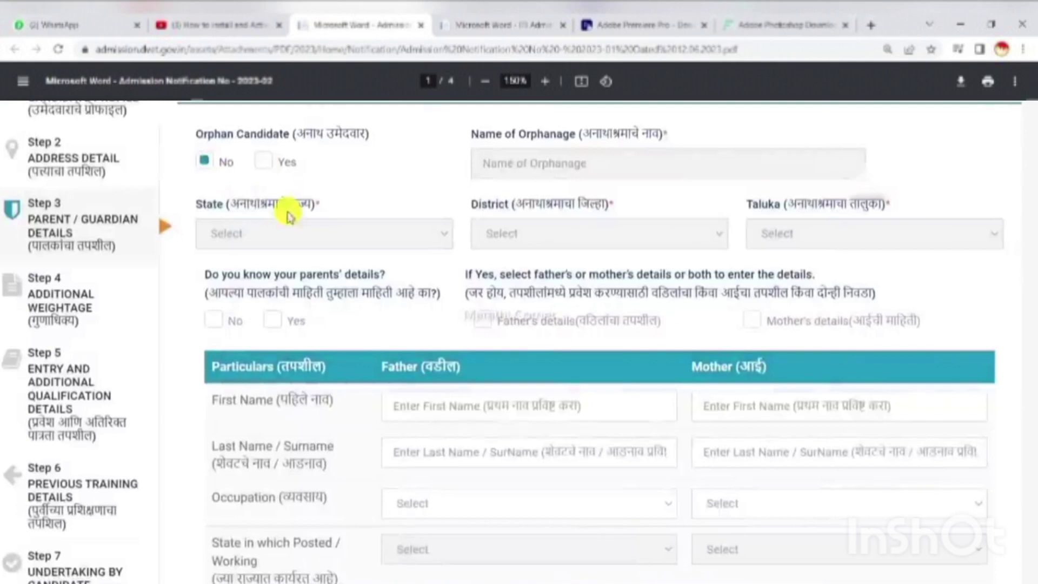
Look over the Father and Mother columns of the particulars table with their first name and last name / surname fields
{"action": "scroll", "coordinate": [486, 275], "scroll_direction": "down", "scroll_amount": 4}
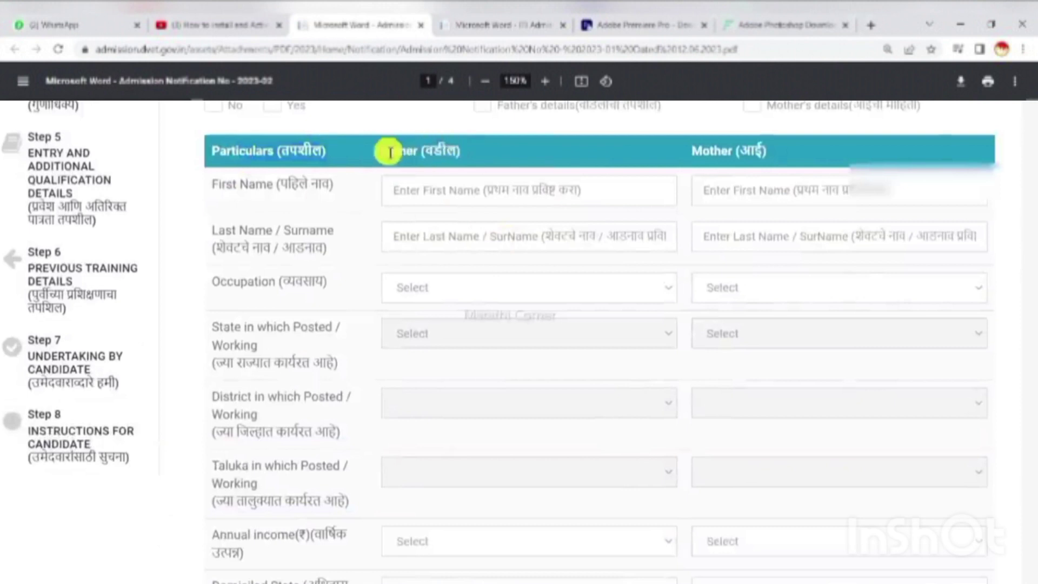
{"action": "left_click_drag", "start_coordinate": [390, 153], "coordinate": [798, 155]}
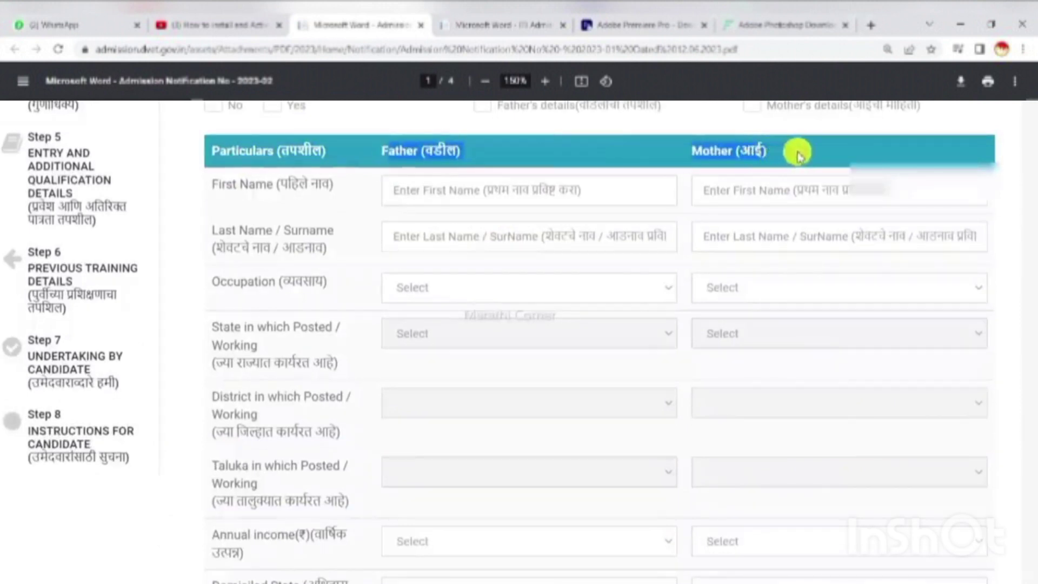
{"action": "left_click", "coordinate": [783, 144]}
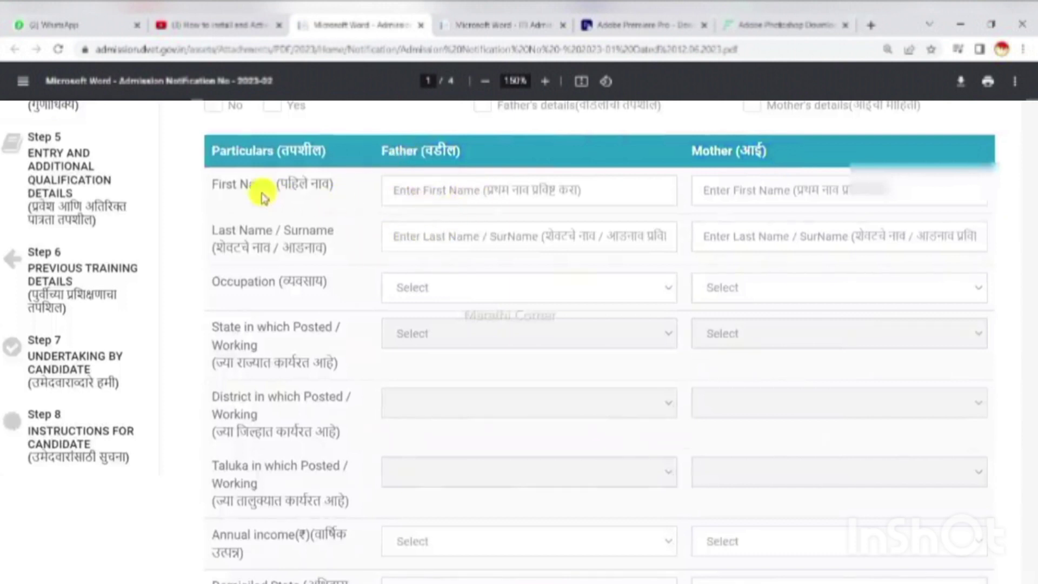
{"action": "left_click_drag", "start_coordinate": [250, 183], "coordinate": [348, 184]}
{"action": "left_click", "coordinate": [393, 189]}
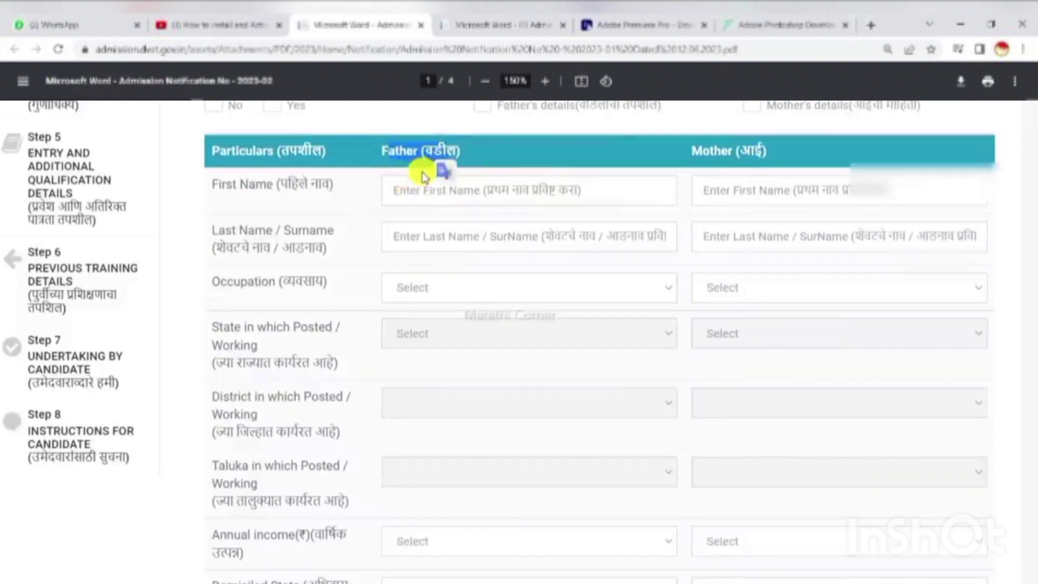
{"action": "left_click_drag", "start_coordinate": [280, 184], "coordinate": [379, 192]}
{"action": "left_click", "coordinate": [398, 191]}
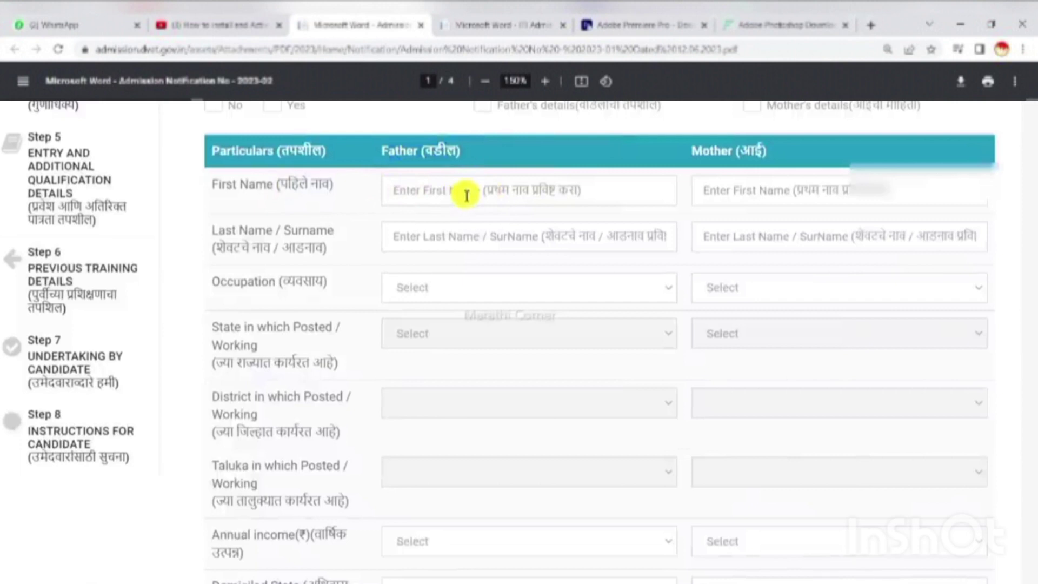
{"action": "left_click_drag", "start_coordinate": [273, 236], "coordinate": [333, 234]}
{"action": "left_click", "coordinate": [425, 241]}
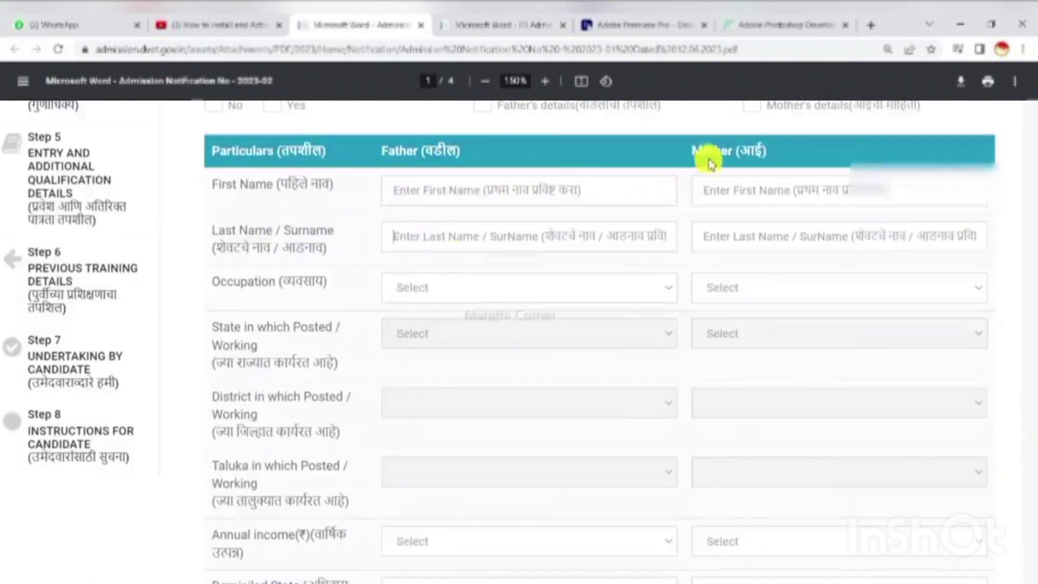
{"action": "left_click", "coordinate": [728, 189]}
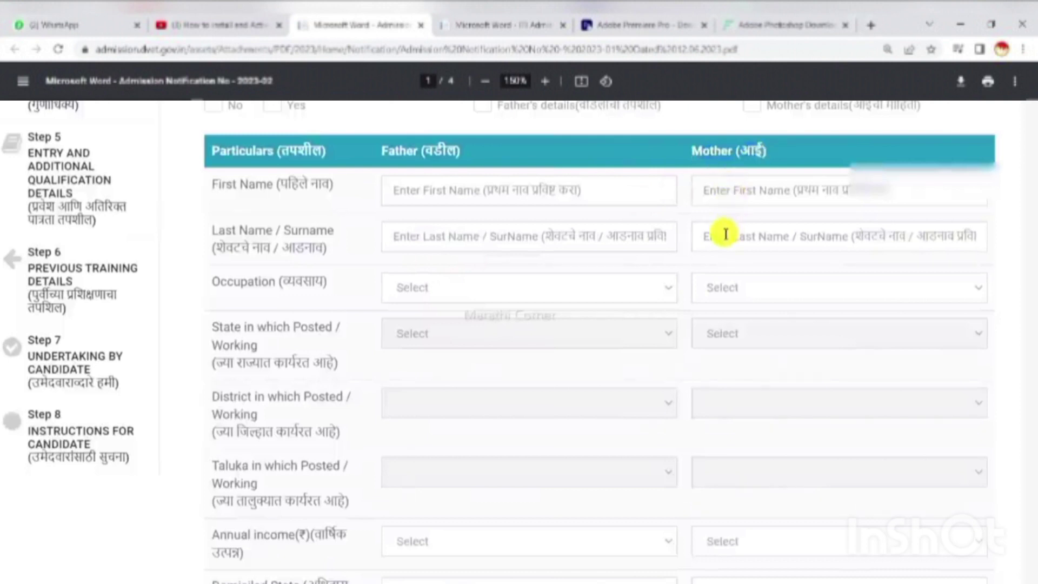
{"action": "left_click_drag", "start_coordinate": [342, 250], "coordinate": [286, 248]}
{"action": "left_click", "coordinate": [704, 242]}
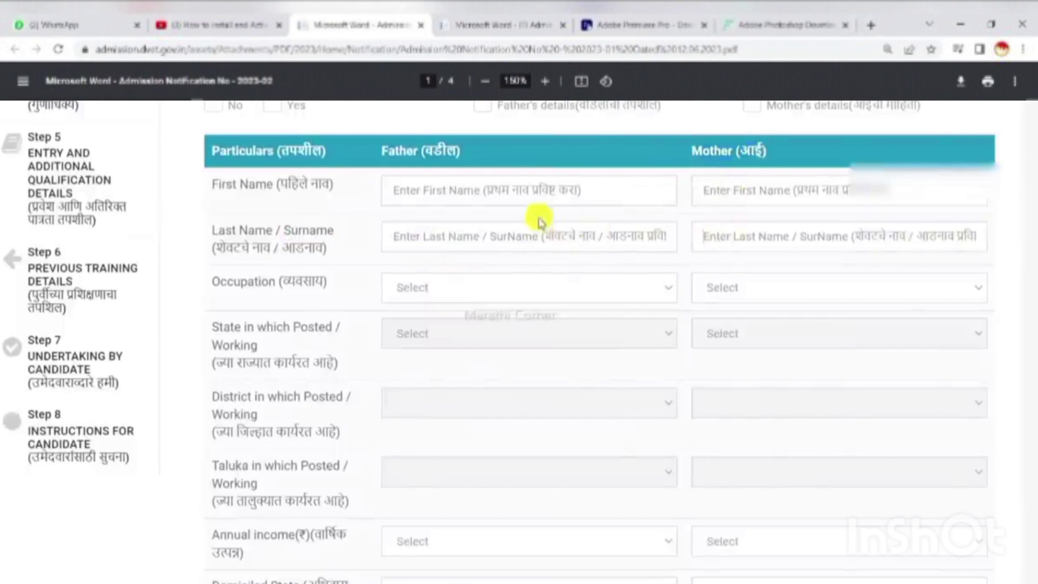
Set the father's occupation to SELF EMPLOYEED
{"action": "scroll", "coordinate": [414, 233], "scroll_direction": "down", "scroll_amount": 1}
{"action": "left_click_drag", "start_coordinate": [269, 210], "coordinate": [368, 214]}
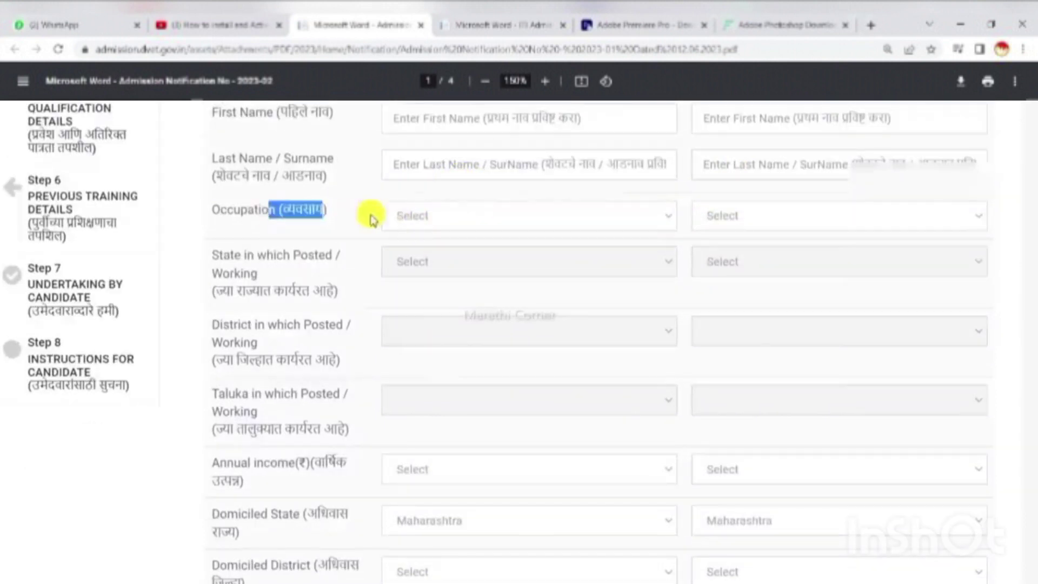
{"action": "left_click", "coordinate": [430, 216]}
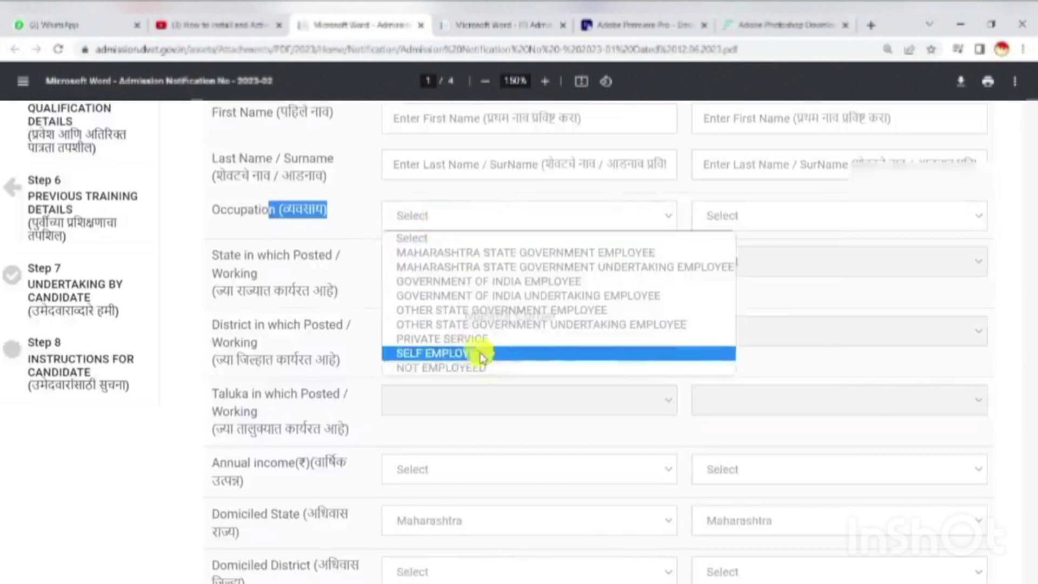
{"action": "left_click", "coordinate": [454, 353]}
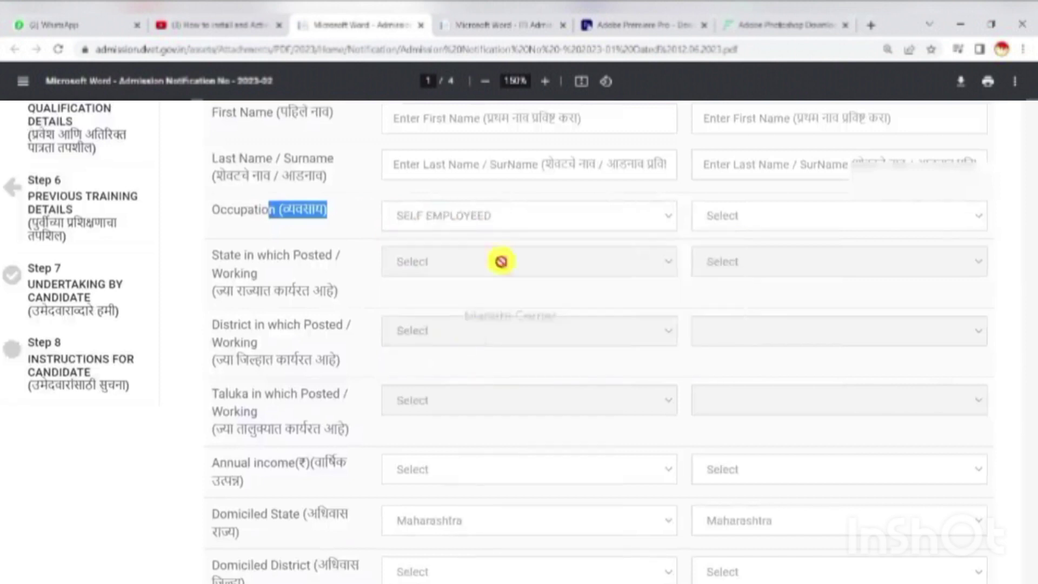
Try PRIVATE SERVICE as the father's occupation and return it to SELF EMPLOYEED
{"action": "left_click", "coordinate": [460, 227]}
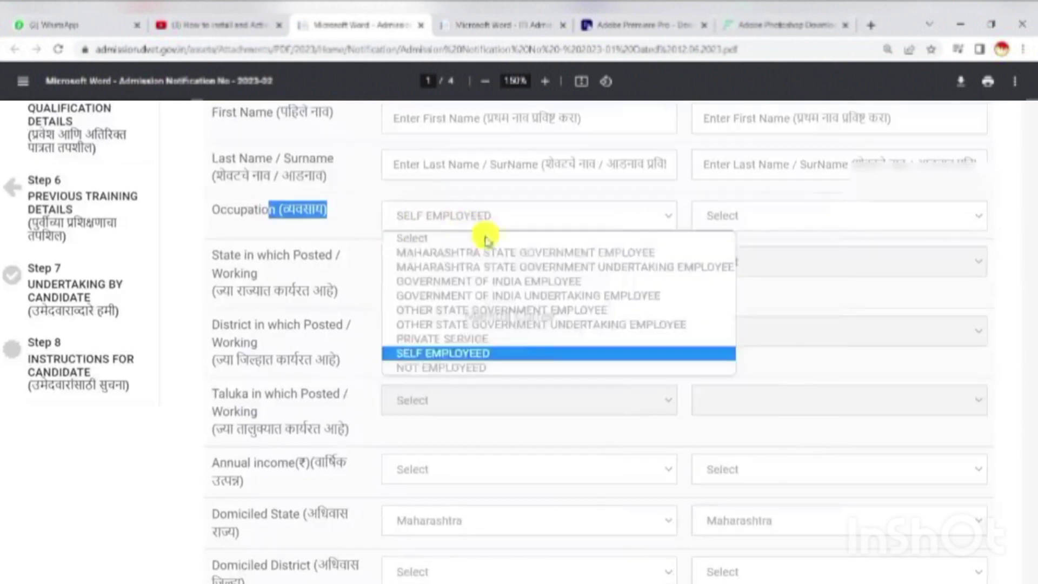
{"action": "left_click", "coordinate": [497, 340]}
{"action": "left_click", "coordinate": [395, 219]}
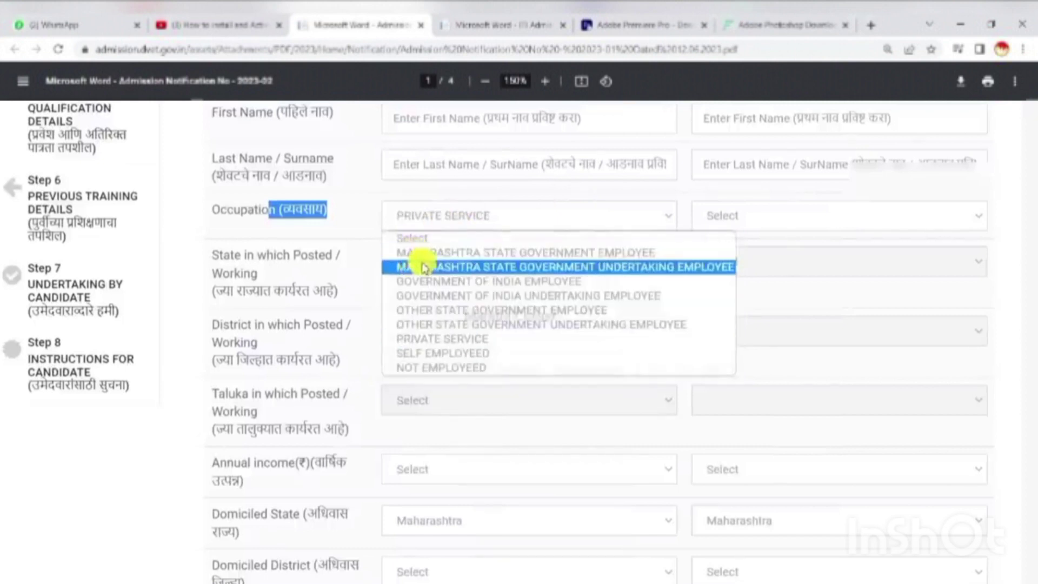
{"action": "left_click", "coordinate": [519, 353]}
Set the mother's occupation to NOT EMPLOYEED
{"action": "left_click", "coordinate": [719, 216]}
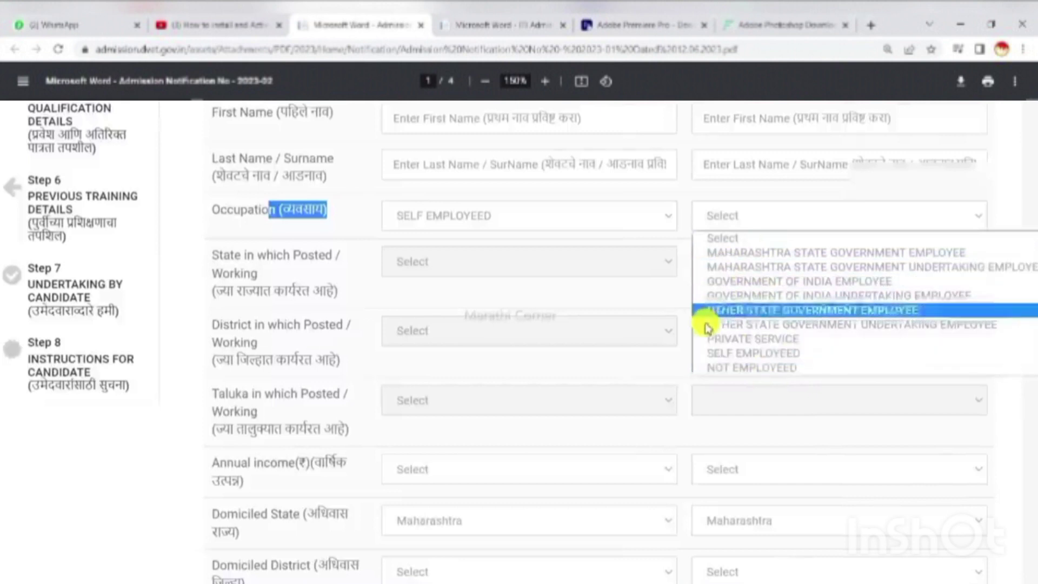
{"action": "left_click", "coordinate": [724, 368]}
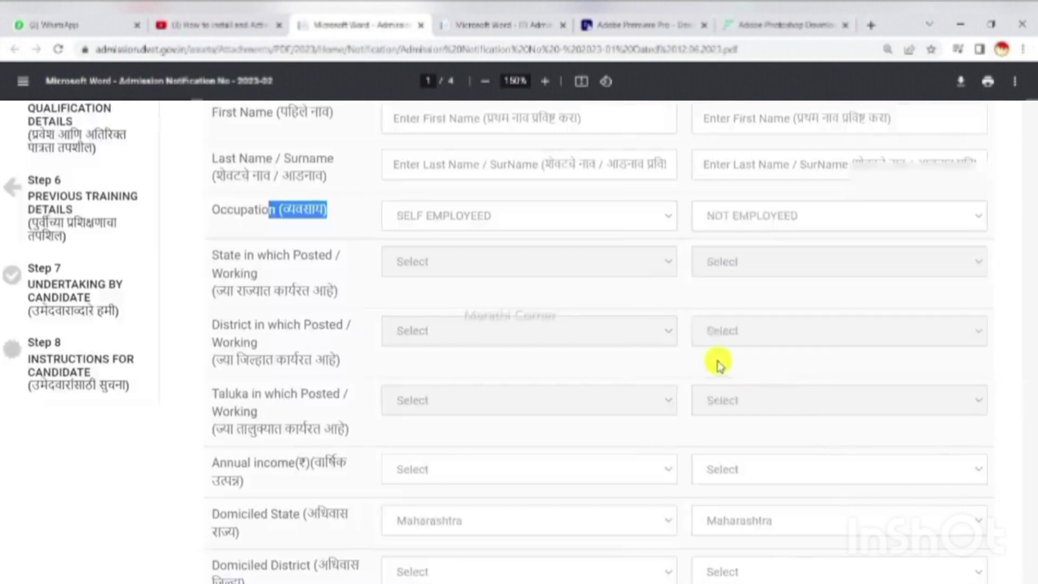
{"action": "left_click", "coordinate": [737, 213]}
{"action": "left_click", "coordinate": [560, 236]}
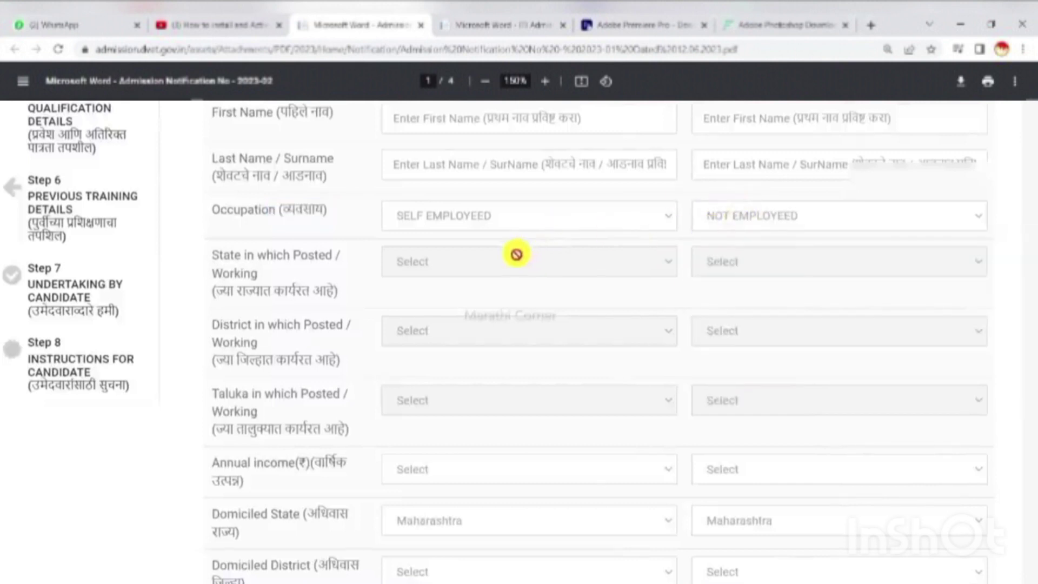
Set the father's annual income to Below 1,00,000 and the mother's annual income to No income
{"action": "scroll", "coordinate": [479, 249], "scroll_direction": "down", "scroll_amount": 1}
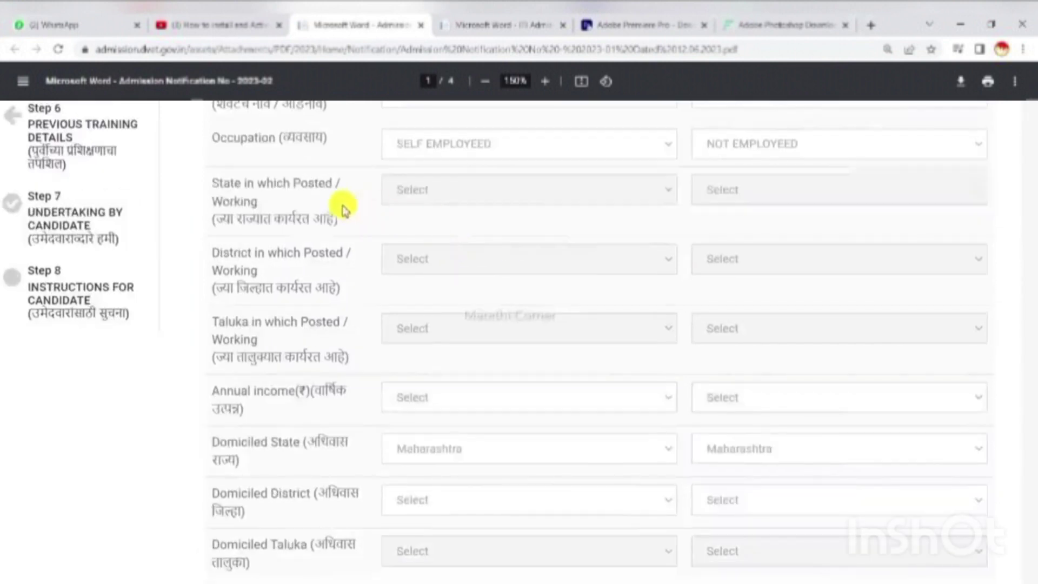
{"action": "scroll", "coordinate": [331, 200], "scroll_direction": "down", "scroll_amount": 2}
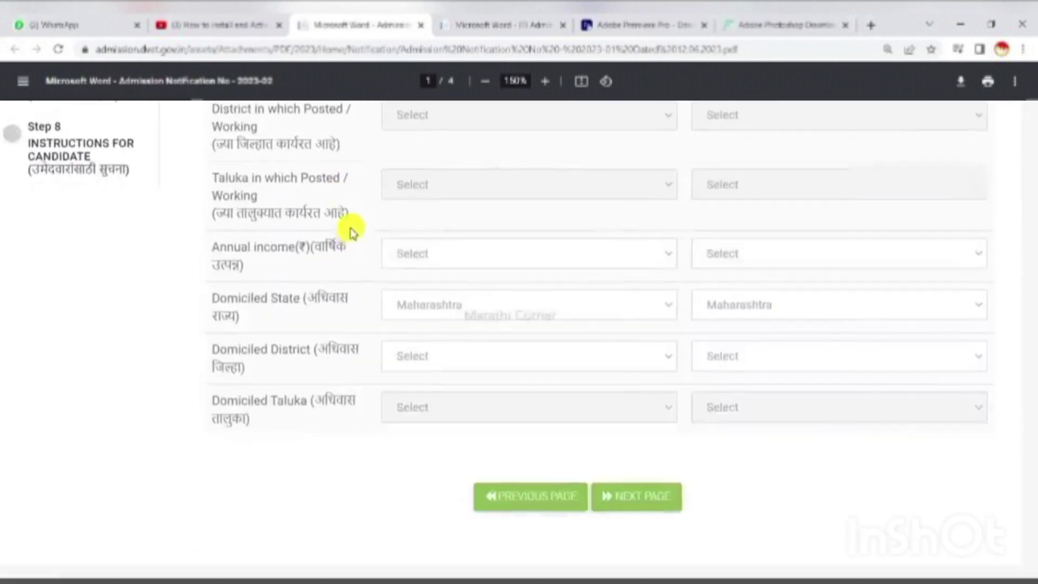
{"action": "left_click_drag", "start_coordinate": [234, 251], "coordinate": [296, 269]}
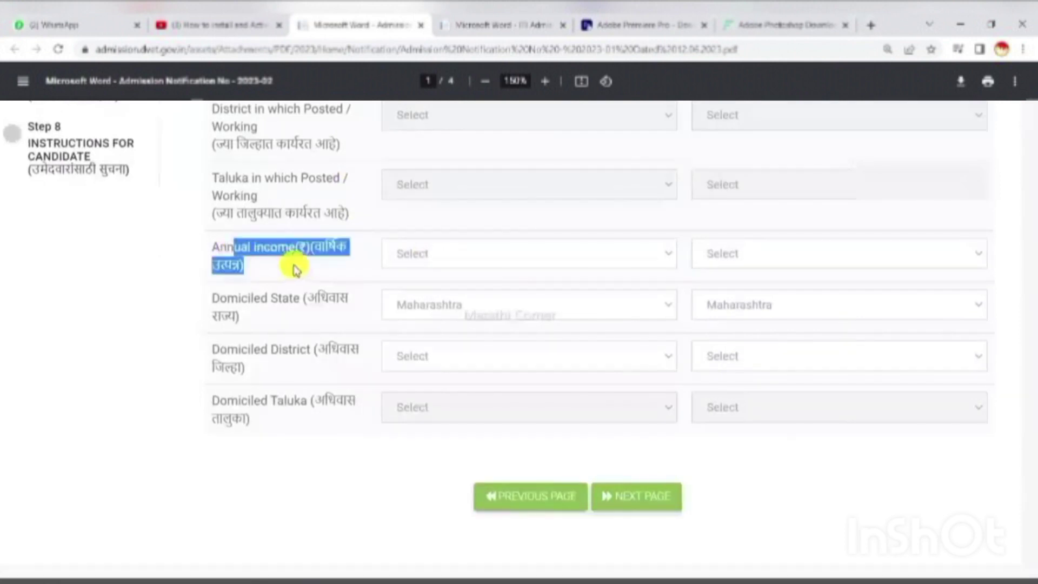
{"action": "left_click", "coordinate": [427, 256]}
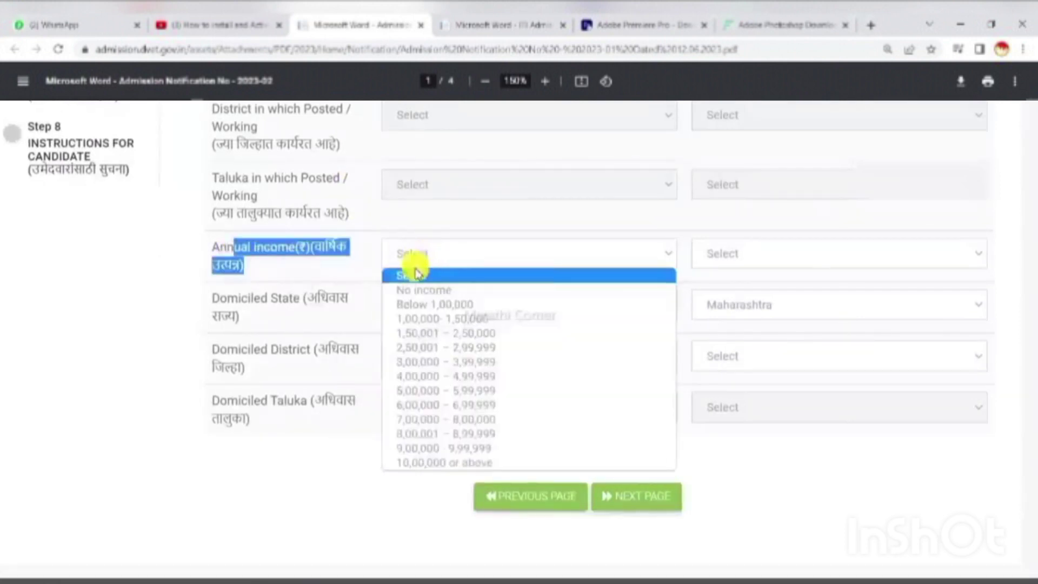
{"action": "left_click", "coordinate": [450, 306]}
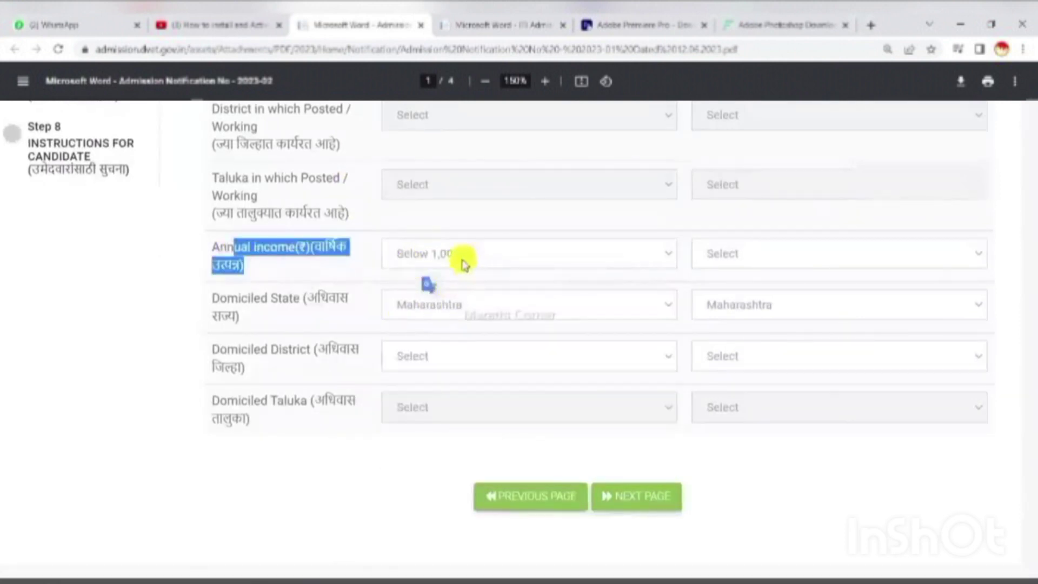
{"action": "left_click", "coordinate": [702, 257]}
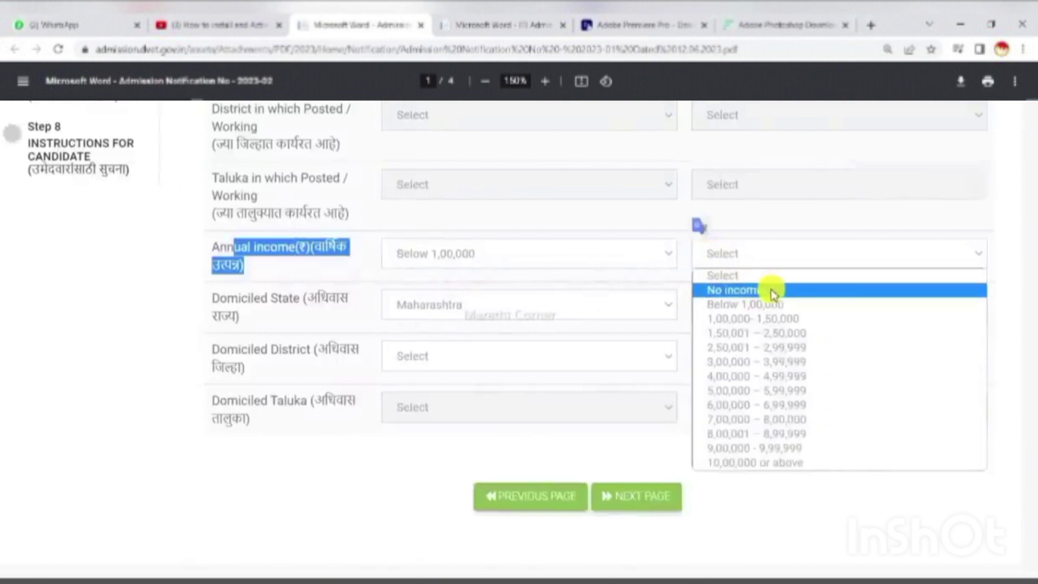
{"action": "left_click", "coordinate": [768, 290]}
Look at the domiciled state choices for the father and the mother
{"action": "scroll", "coordinate": [753, 274], "scroll_direction": "down", "scroll_amount": 1}
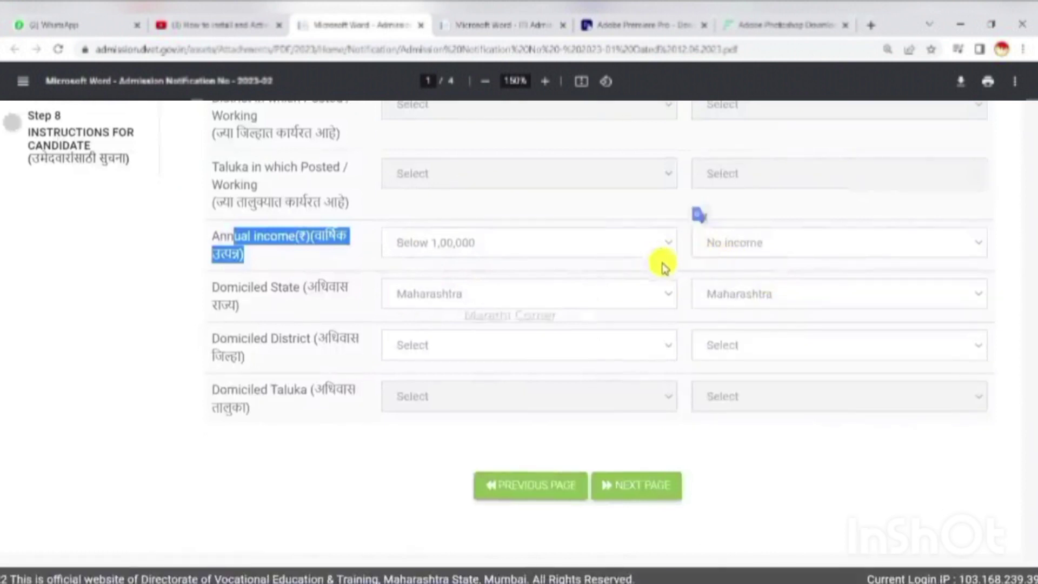
{"action": "left_click", "coordinate": [260, 297]}
{"action": "left_click", "coordinate": [398, 294]}
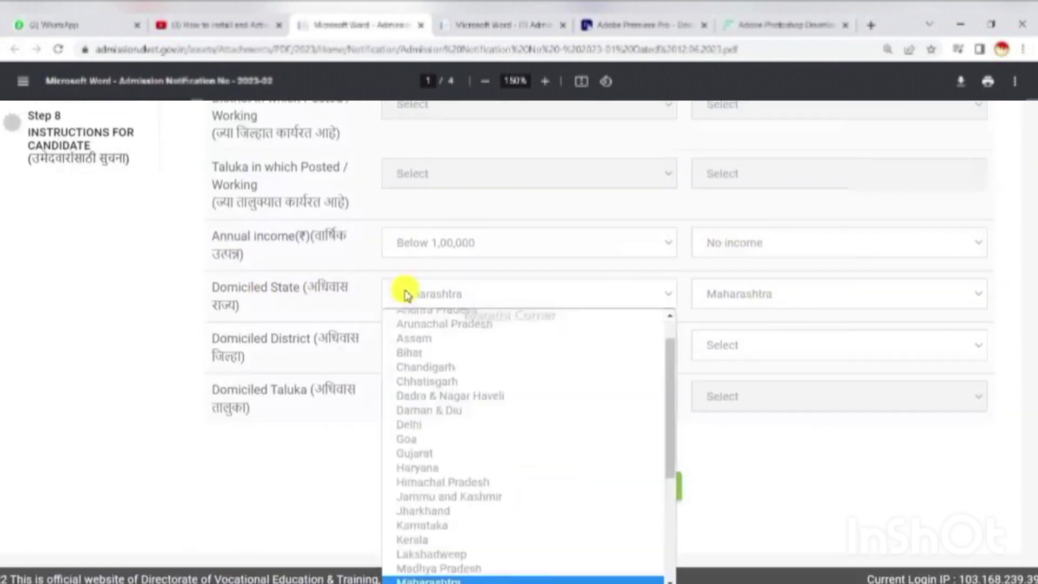
{"action": "left_click", "coordinate": [702, 294]}
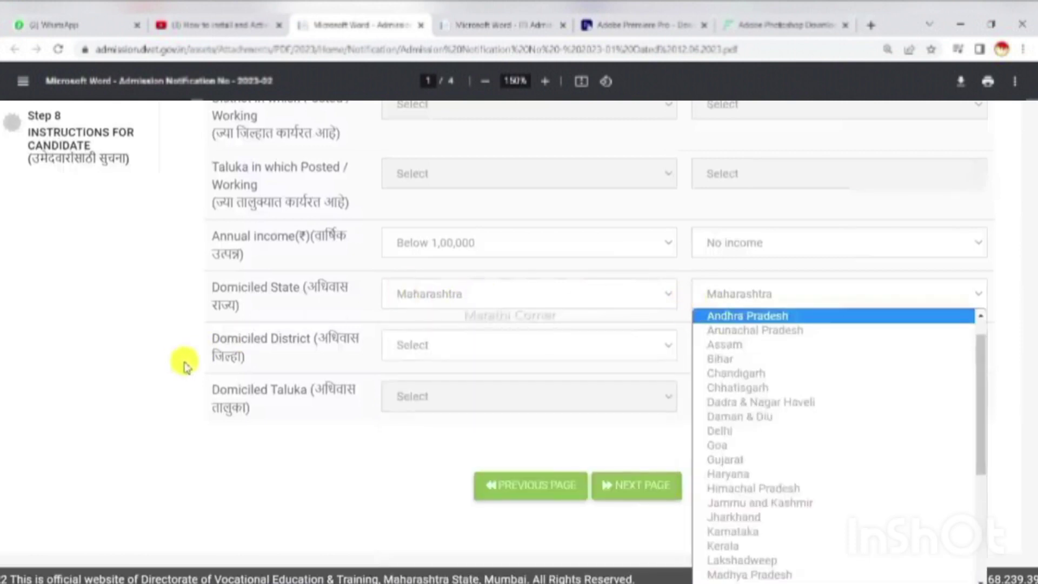
{"action": "left_click", "coordinate": [227, 353]}
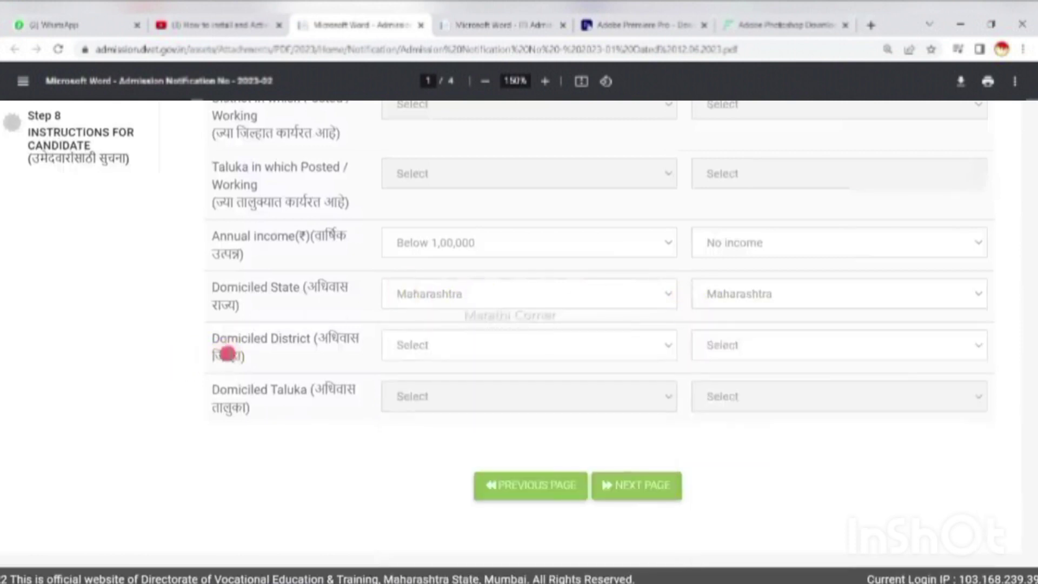
Set the father's domiciled district to Pune and his domiciled taluka to Purandhar
{"action": "left_click", "coordinate": [423, 353]}
{"action": "key", "text": "p"}
{"action": "key", "text": "p"}
{"action": "key", "text": "p"}
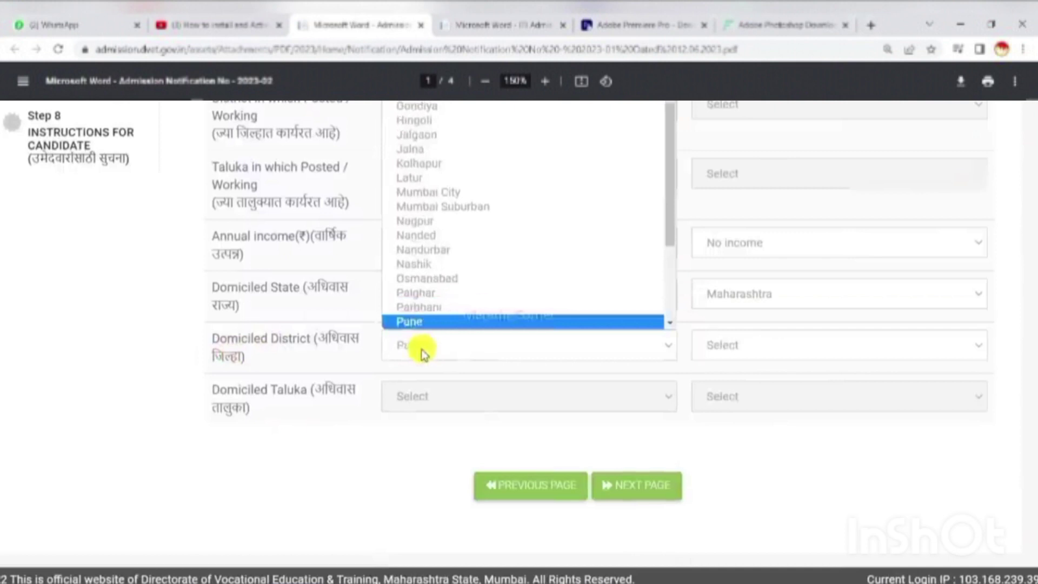
{"action": "key", "text": "Return"}
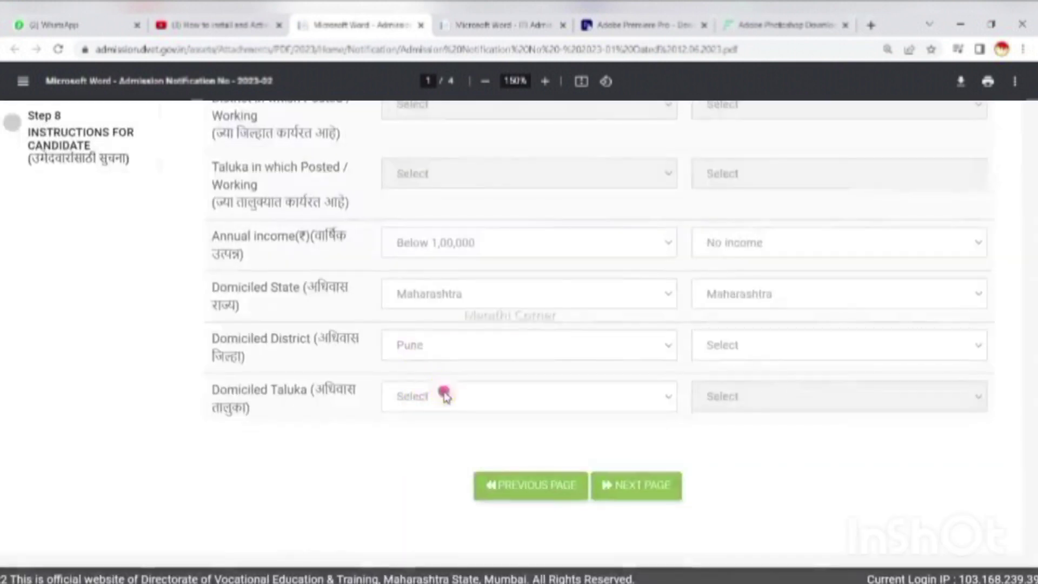
{"action": "left_click", "coordinate": [444, 396]}
{"action": "key", "text": "p"}
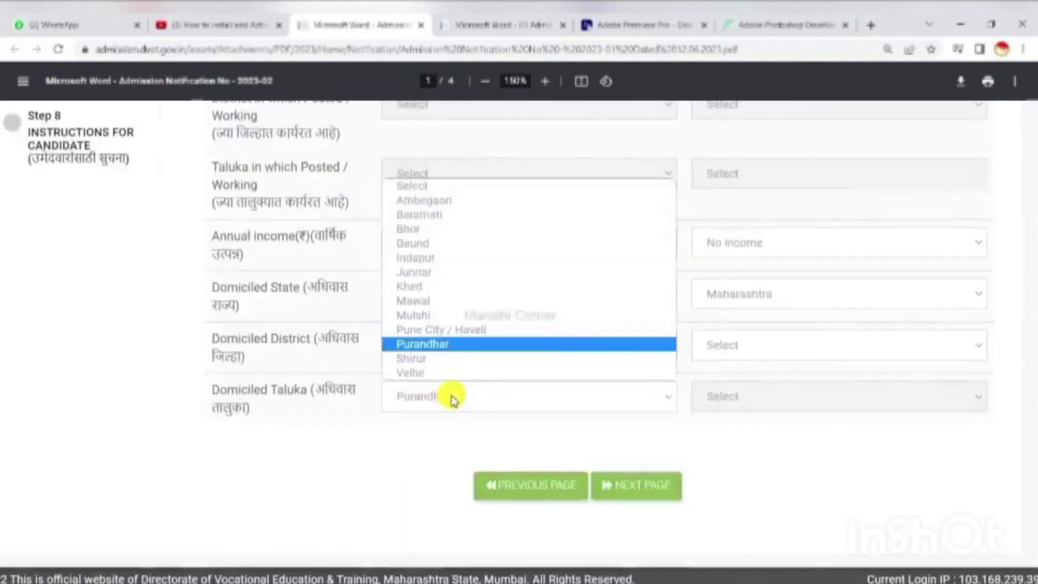
{"action": "key", "text": "Return"}
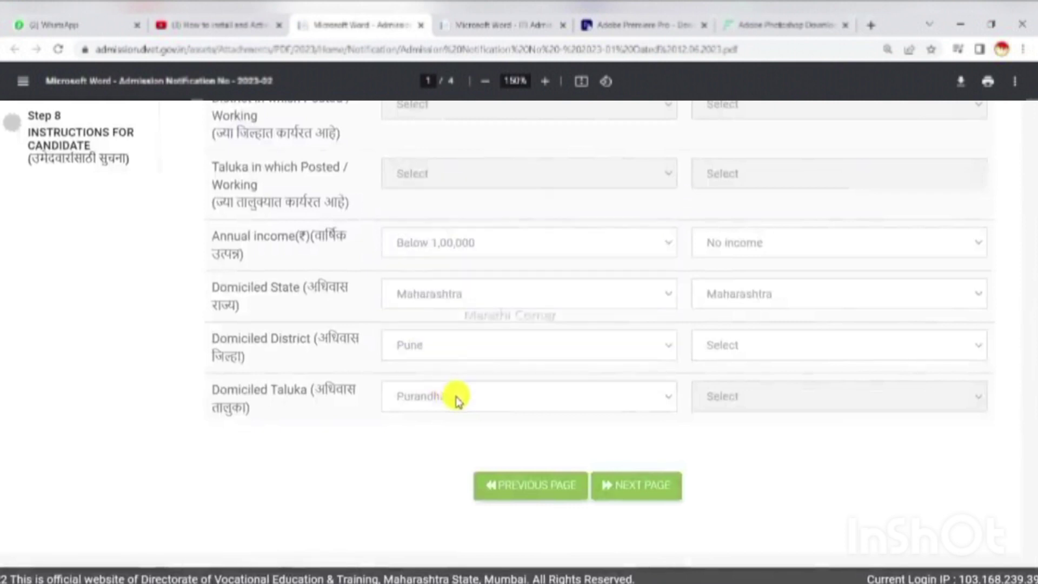
Set the mother's domiciled district to Pune and taluka to Purandhar, and continue to the Additional Weightage page
{"action": "left_click", "coordinate": [770, 345]}
{"action": "type", "text": "pu"}
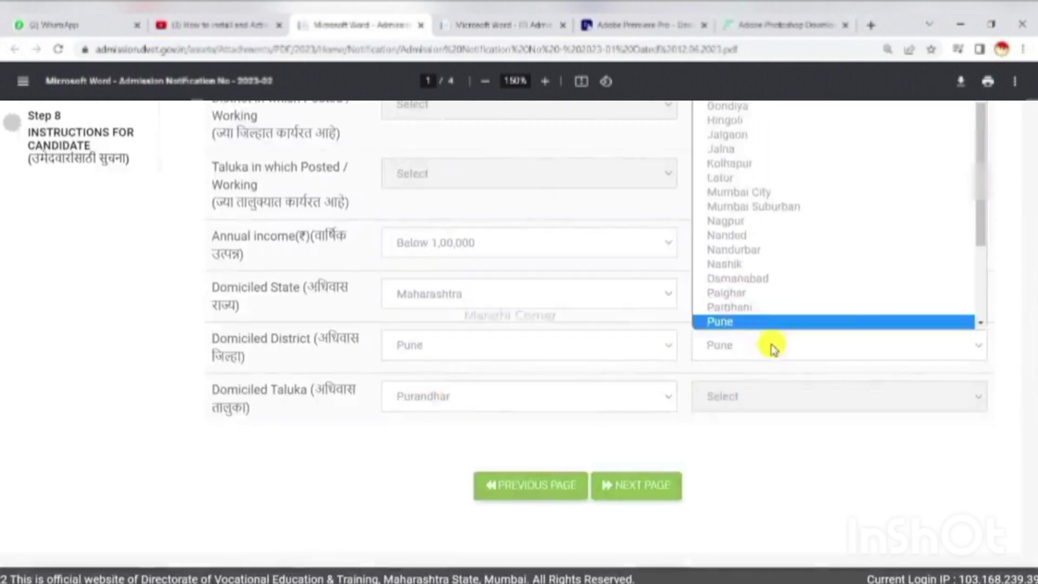
{"action": "key", "text": "Return"}
{"action": "left_click", "coordinate": [776, 411]}
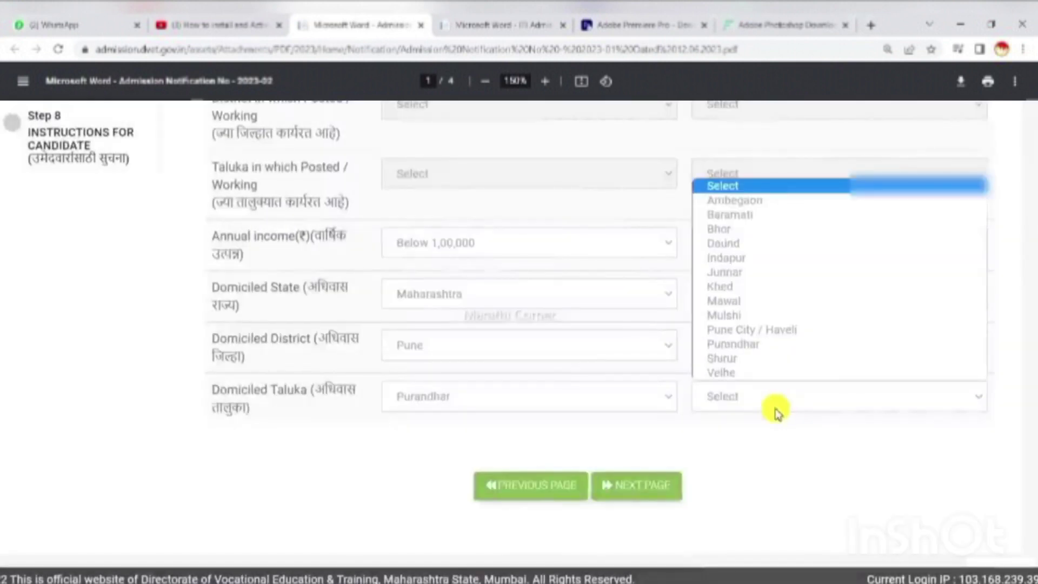
{"action": "type", "text": "pur"}
{"action": "key", "text": "Return"}
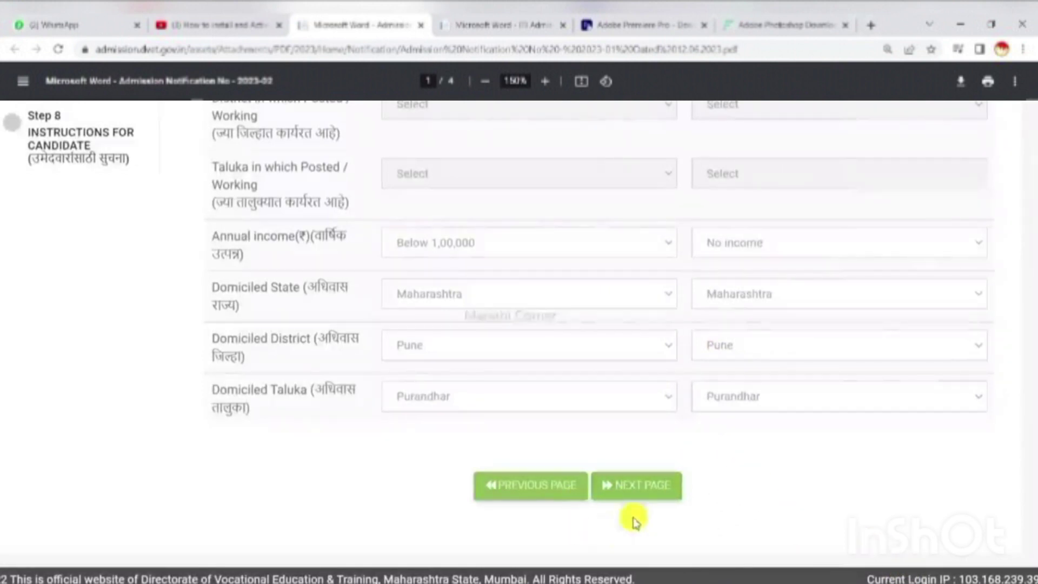
{"action": "left_click", "coordinate": [640, 501]}
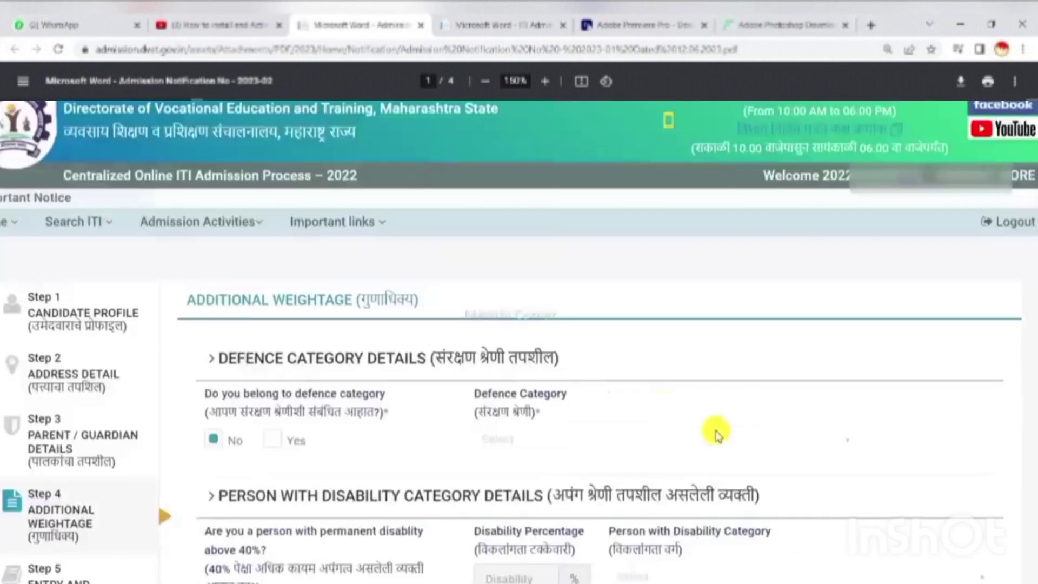
Try Yes for belonging to the defence category, look through the defence category options and return the answer to No
{"action": "scroll", "coordinate": [402, 381], "scroll_direction": "down", "scroll_amount": 4}
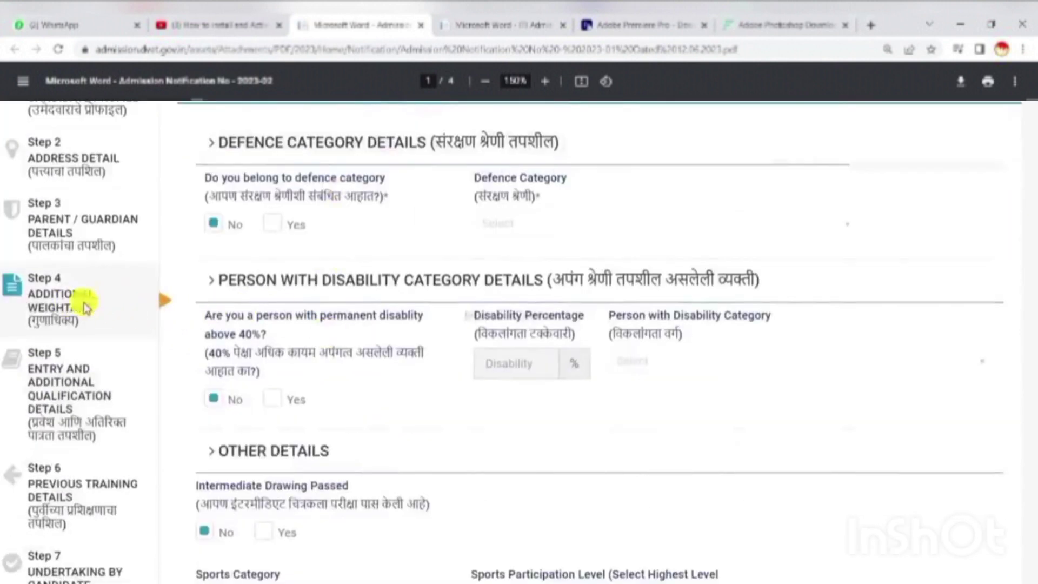
{"action": "scroll", "coordinate": [111, 305], "scroll_direction": "up", "scroll_amount": 1}
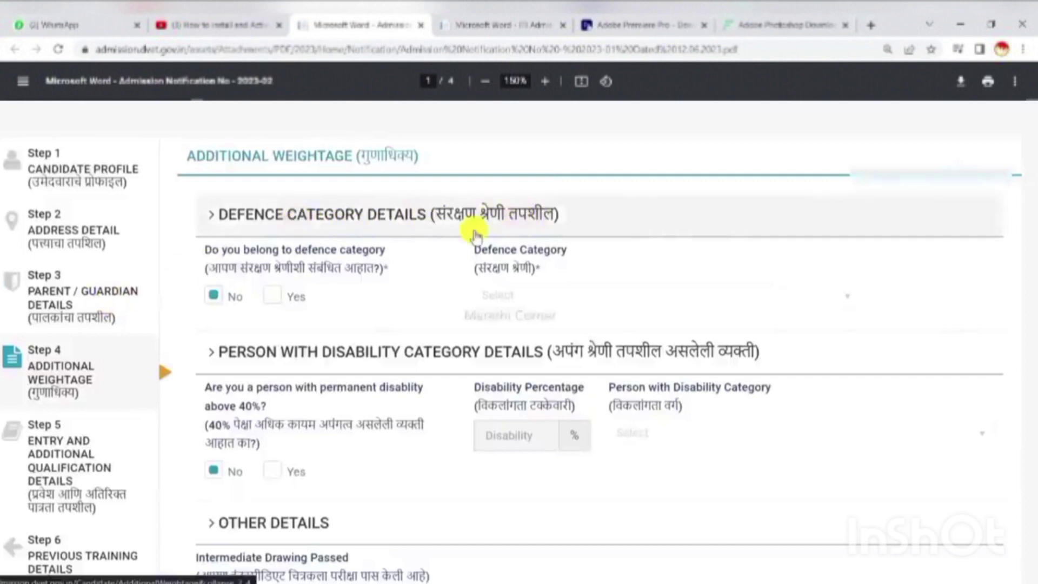
{"action": "scroll", "coordinate": [318, 252], "scroll_direction": "down", "scroll_amount": 1}
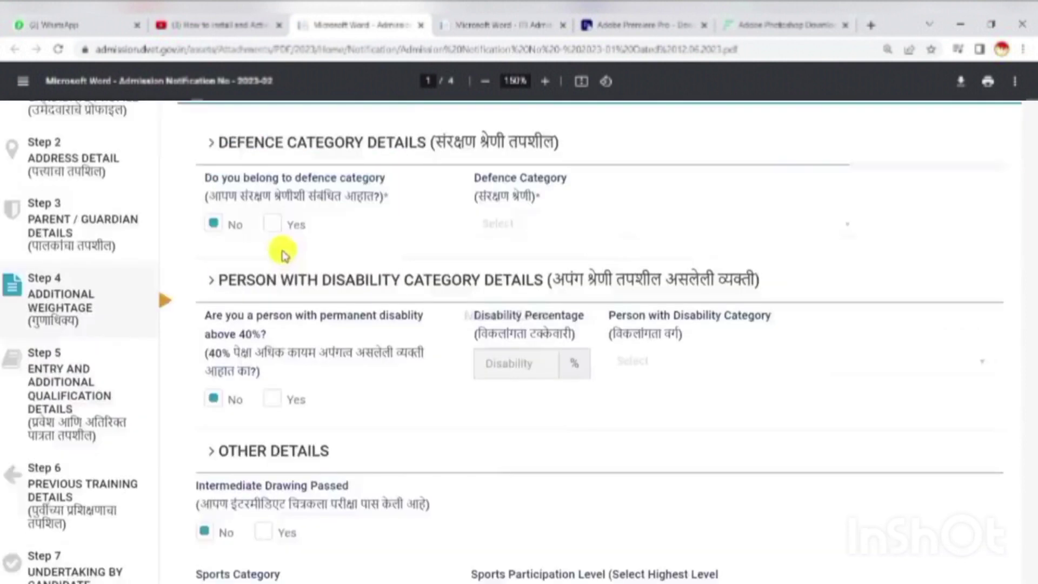
{"action": "left_click", "coordinate": [274, 223]}
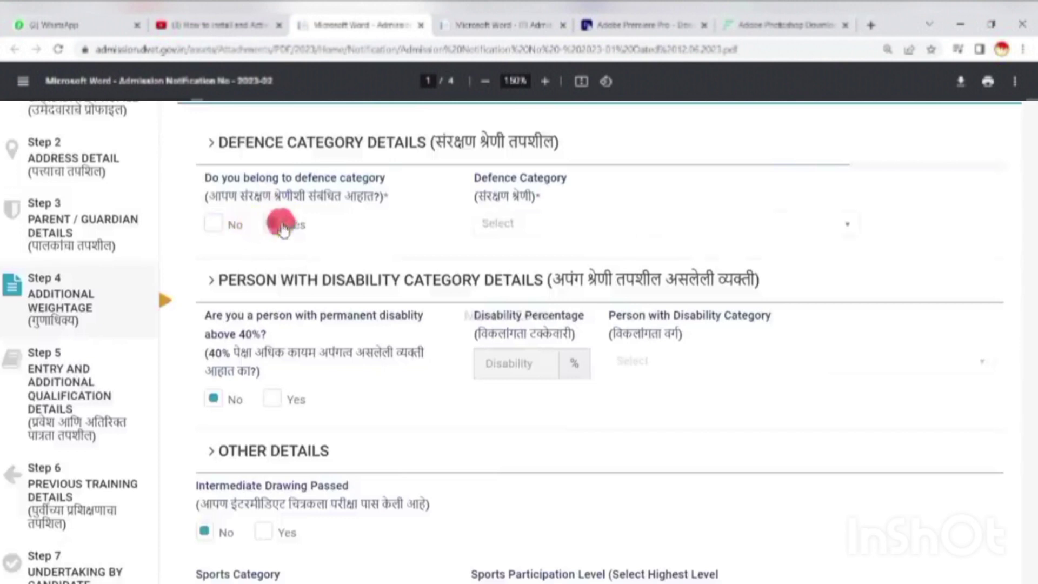
{"action": "left_click", "coordinate": [546, 226]}
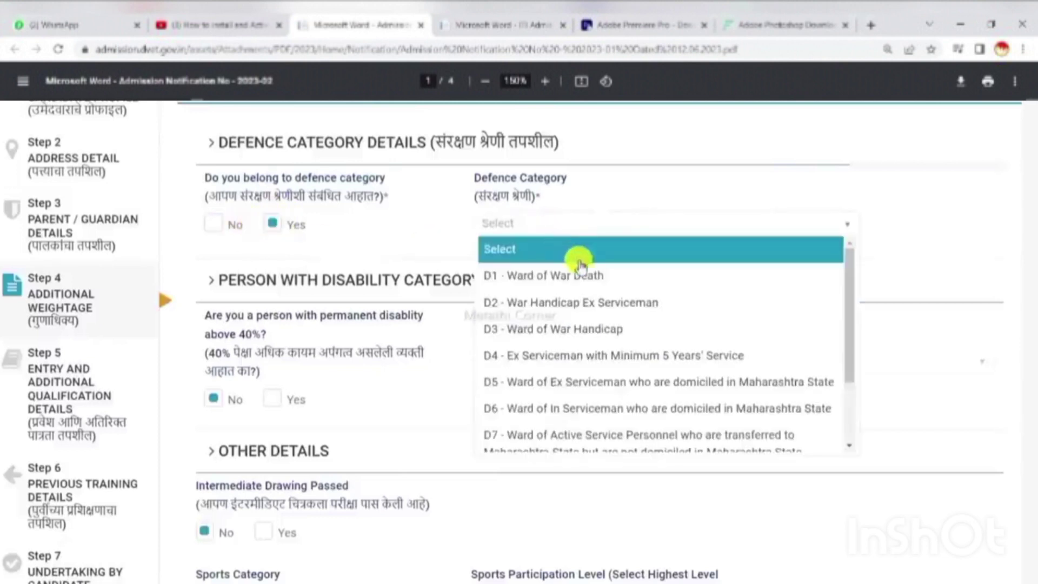
{"action": "scroll", "coordinate": [587, 286], "scroll_direction": "down", "scroll_amount": 2}
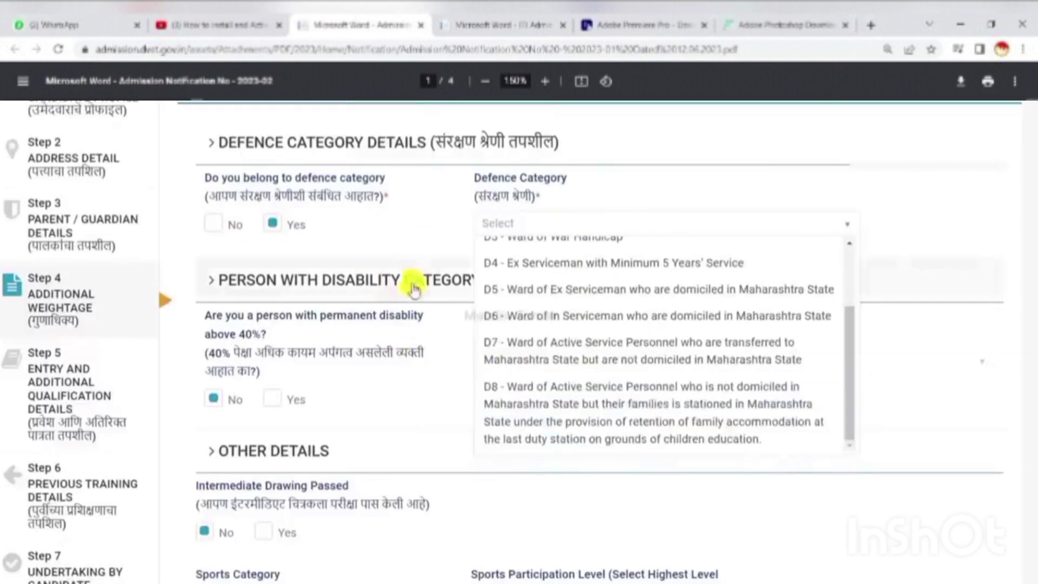
{"action": "left_click", "coordinate": [225, 227]}
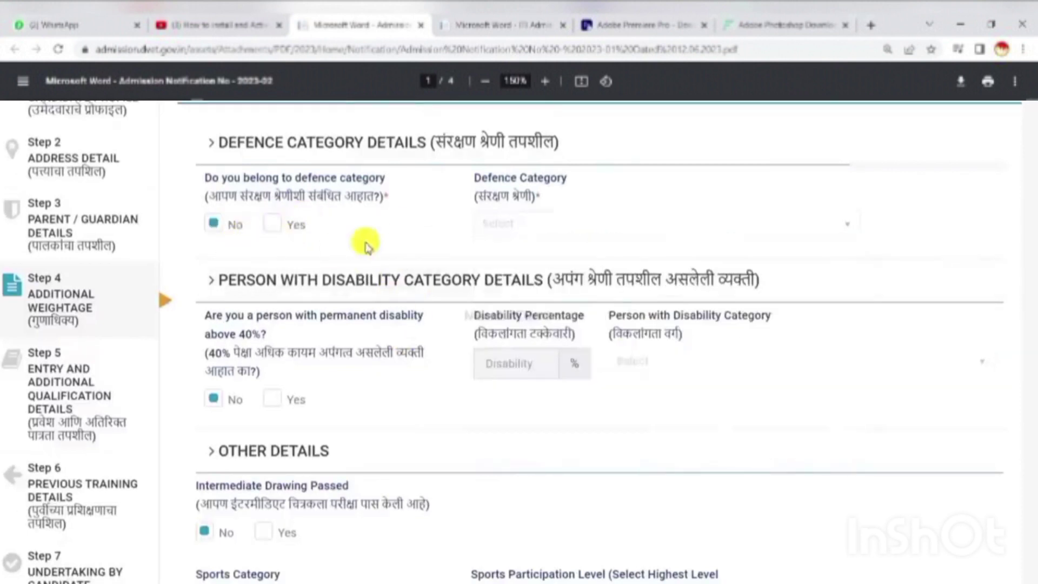
Try Yes for permanent disability with 40% and the PWD-3 Locomotor disability category, and return the answer to No
{"action": "scroll", "coordinate": [325, 238], "scroll_direction": "down", "scroll_amount": 1}
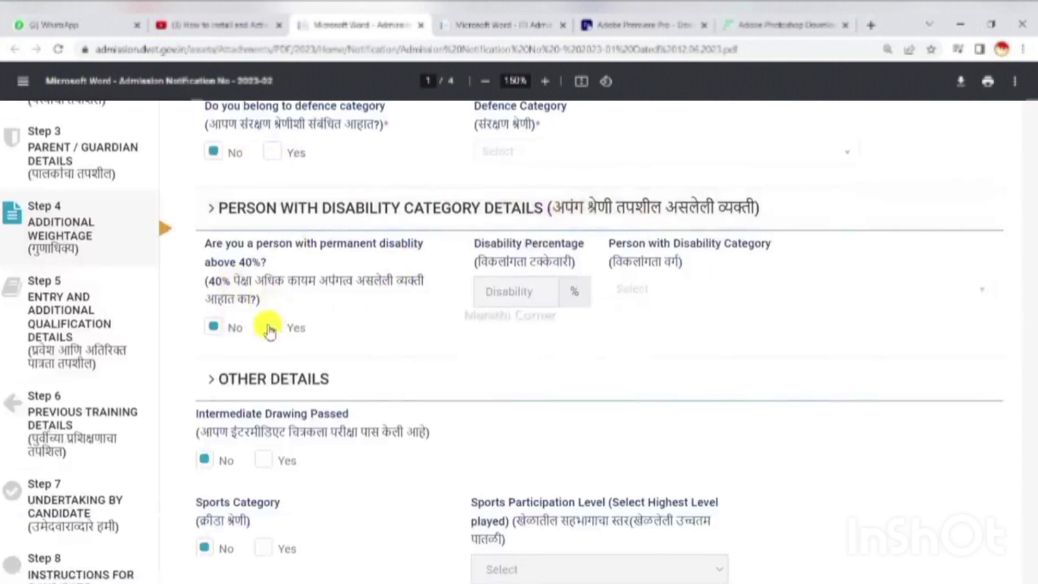
{"action": "left_click_drag", "start_coordinate": [209, 281], "coordinate": [253, 303]}
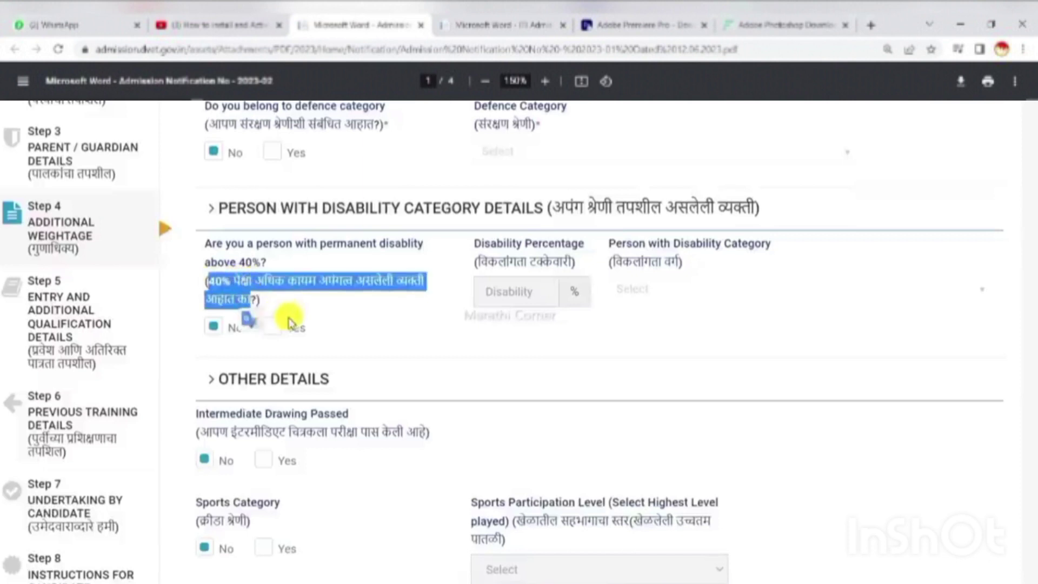
{"action": "left_click", "coordinate": [272, 327]}
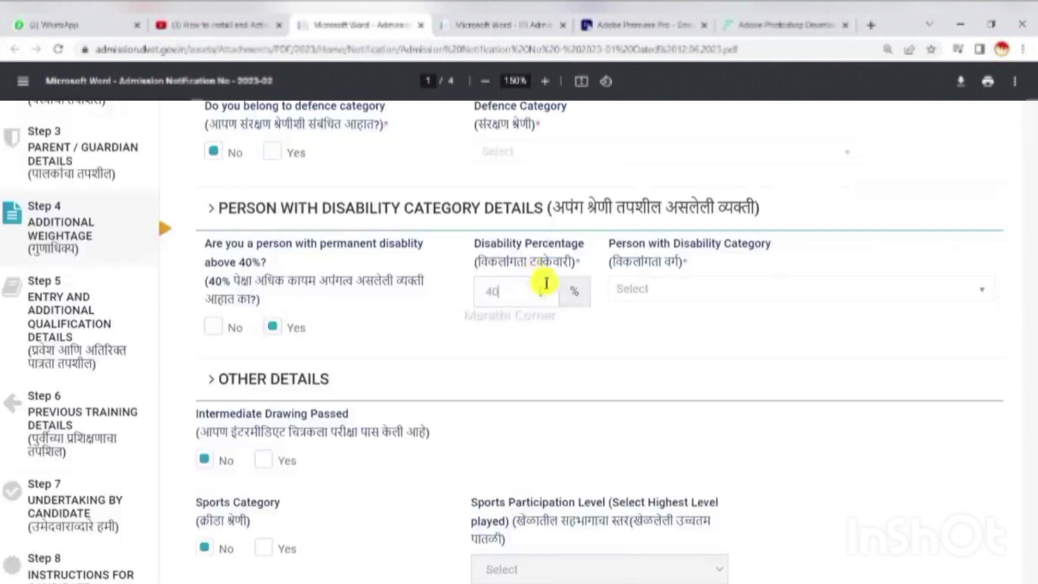
{"action": "left_click", "coordinate": [634, 296]}
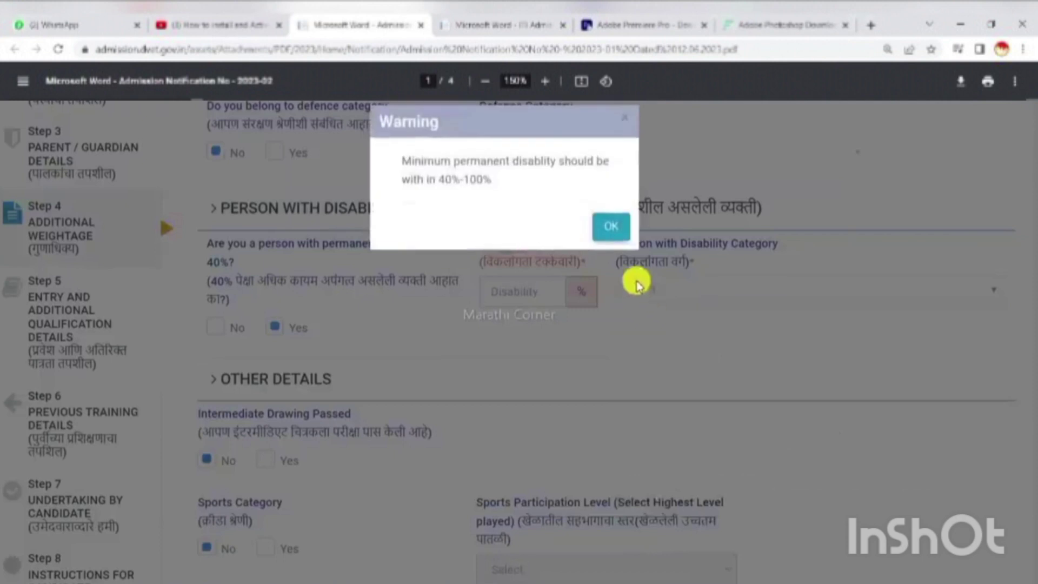
{"action": "left_click", "coordinate": [609, 225]}
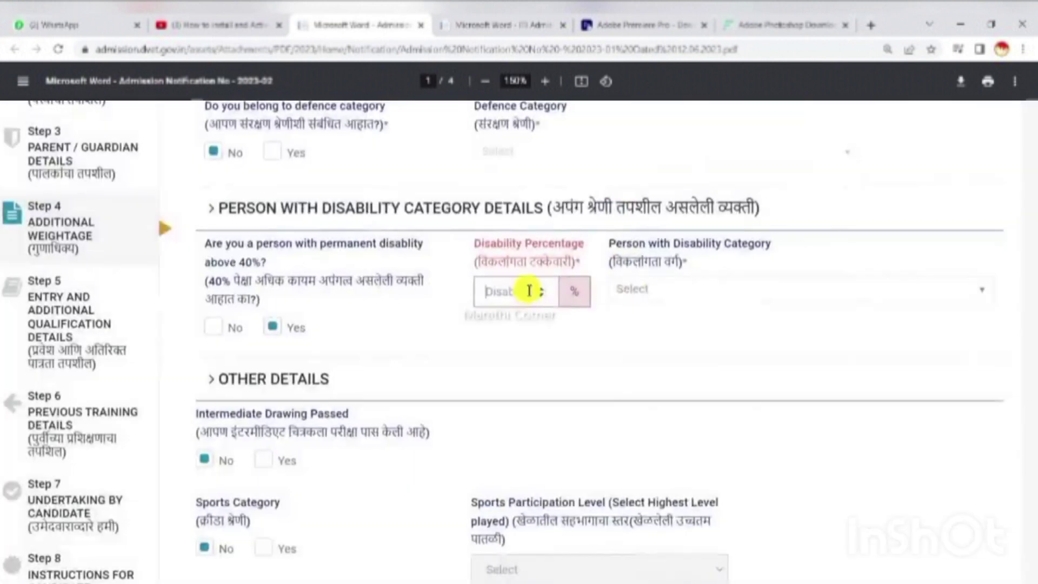
{"action": "left_click", "coordinate": [545, 299]}
{"action": "type", "text": "40"}
{"action": "left_click", "coordinate": [651, 296]}
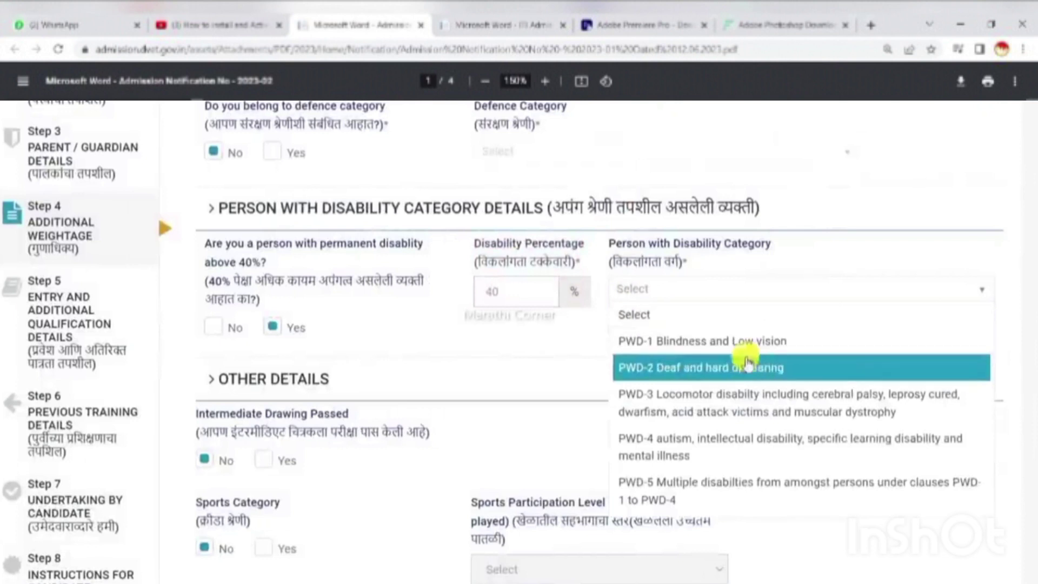
{"action": "left_click", "coordinate": [748, 396]}
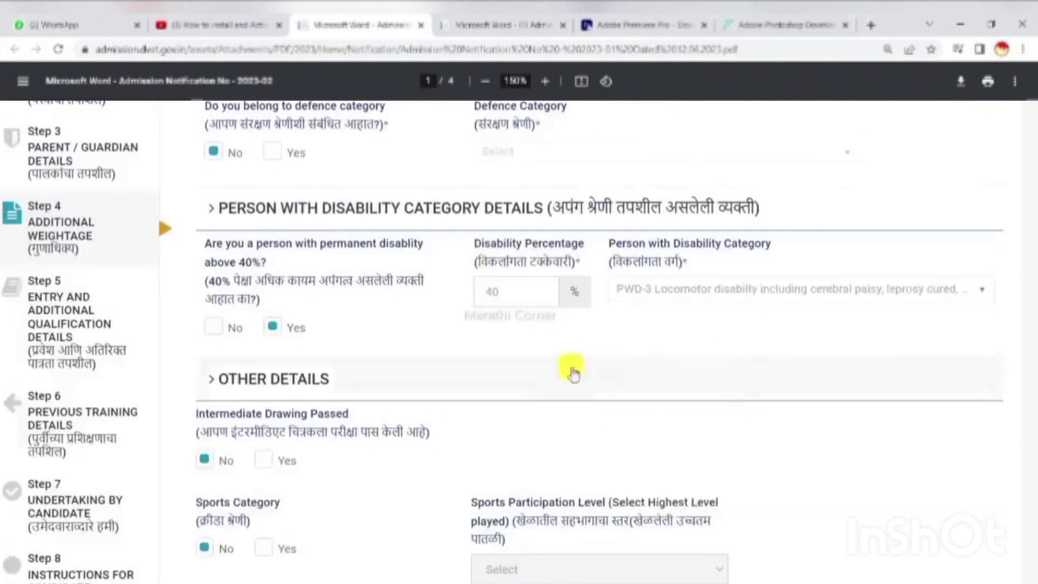
{"action": "left_click", "coordinate": [211, 331]}
Try Yes for Intermediate Drawing Passed, return it to No and look at the Sports Category question
{"action": "scroll", "coordinate": [431, 309], "scroll_direction": "down", "scroll_amount": 4}
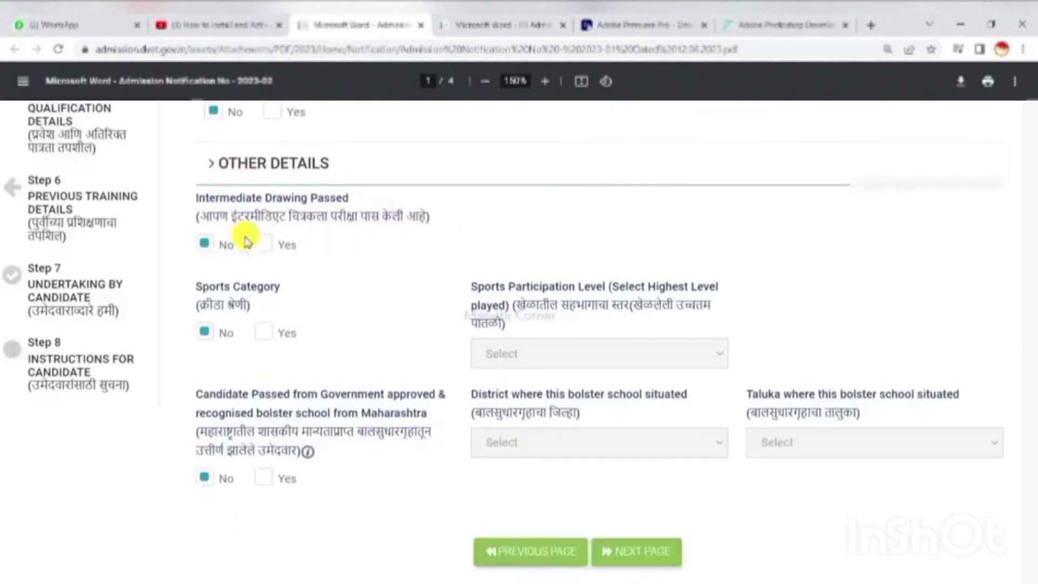
{"action": "left_click", "coordinate": [271, 245]}
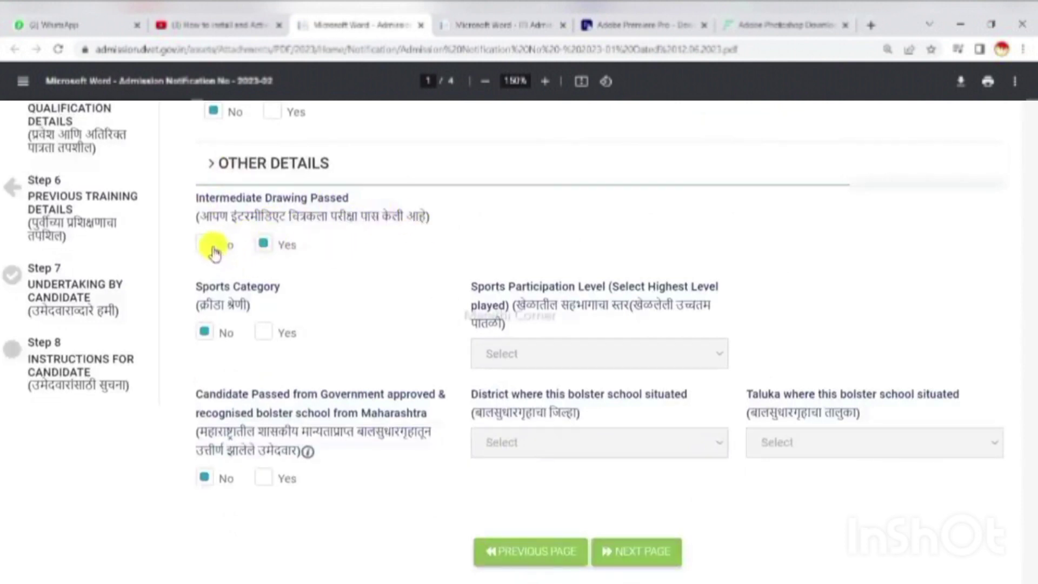
{"action": "left_click_drag", "start_coordinate": [219, 295], "coordinate": [294, 291]}
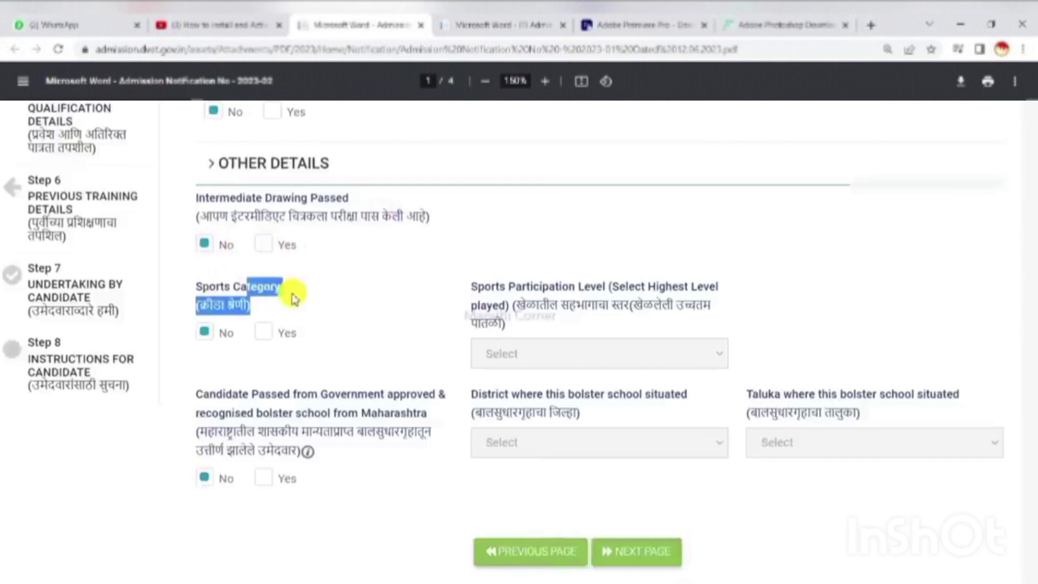
Try Yes for Sports Category with DISTRICT as the sports participation level, and return the answer to No
{"action": "left_click", "coordinate": [264, 335]}
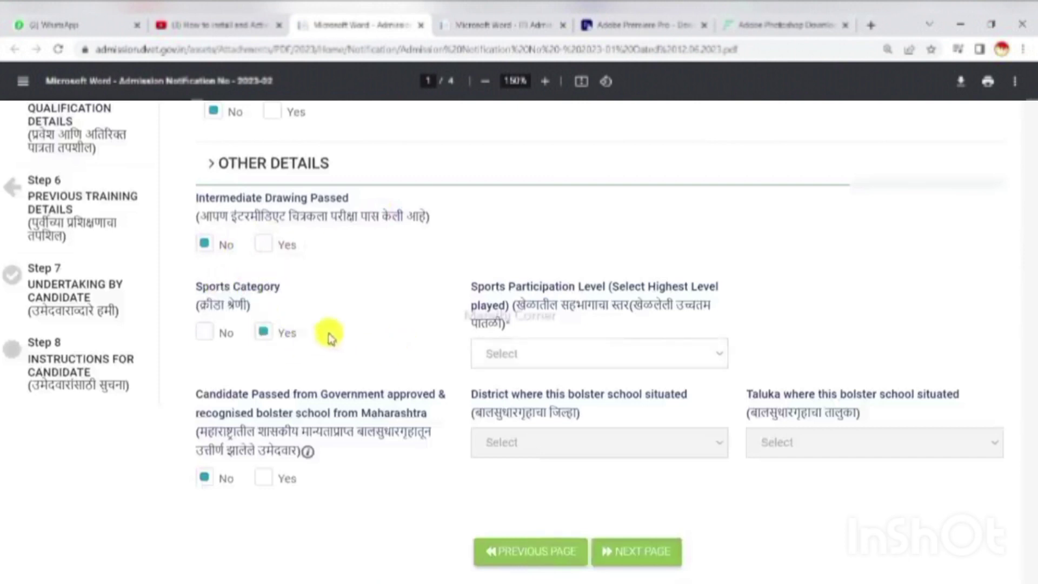
{"action": "left_click", "coordinate": [504, 349]}
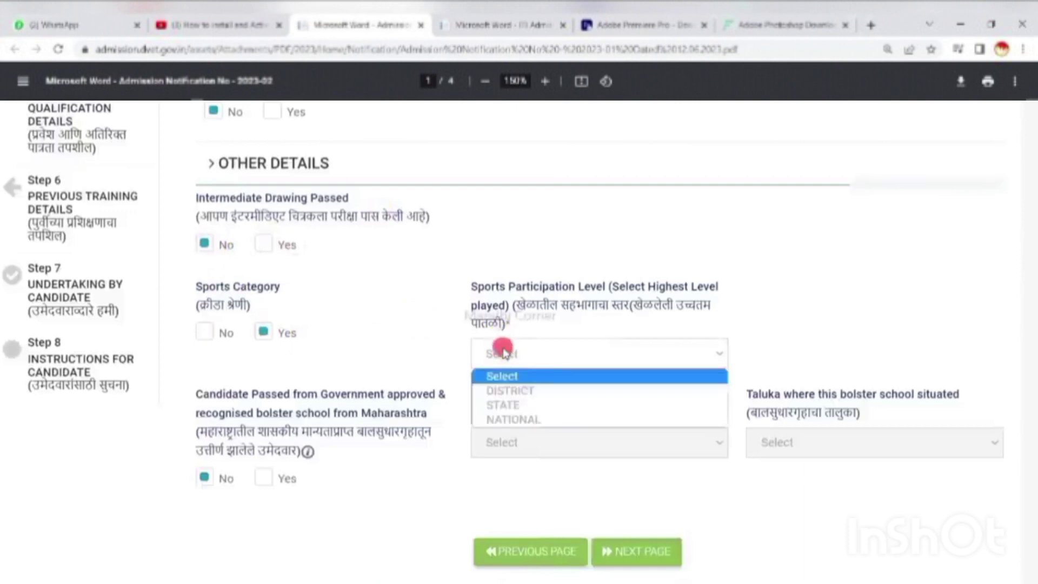
{"action": "left_click", "coordinate": [505, 392]}
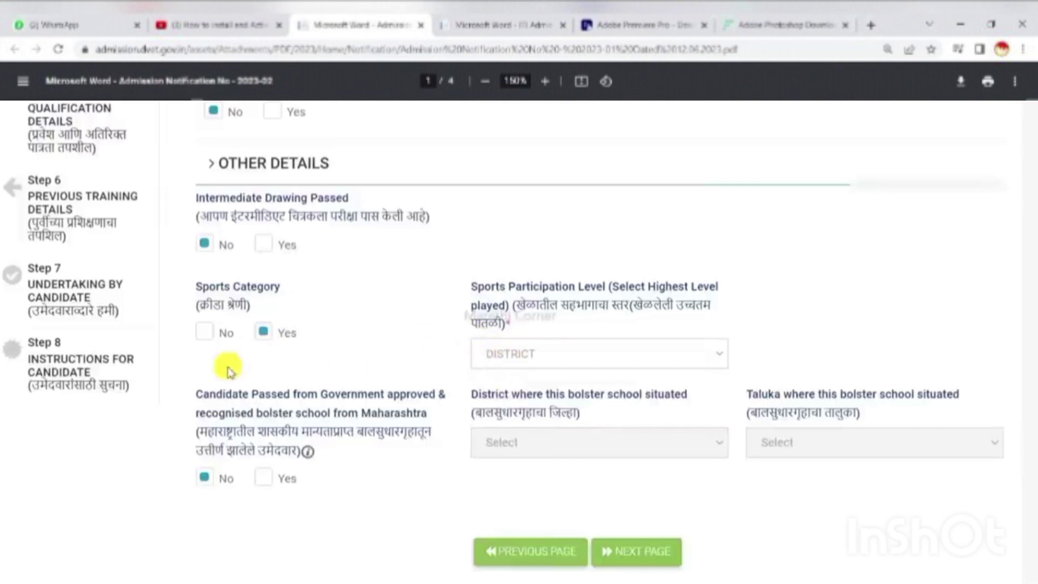
{"action": "left_click", "coordinate": [205, 333]}
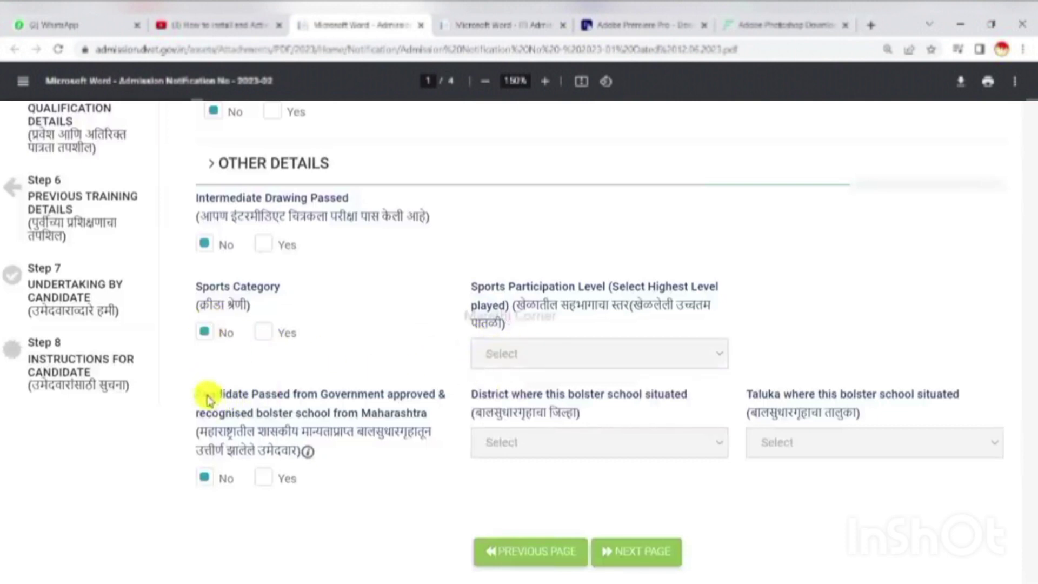
Try Yes for having passed from a government-approved bolster school, look at its district and taluka fields, and return the answer to No
{"action": "left_click_drag", "start_coordinate": [208, 400], "coordinate": [453, 412]}
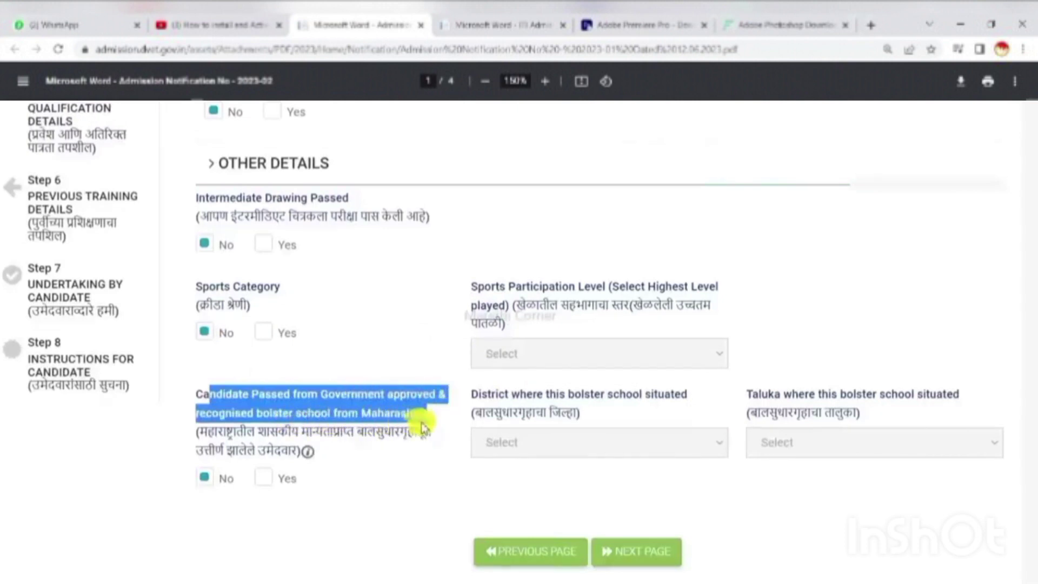
{"action": "left_click", "coordinate": [348, 423]}
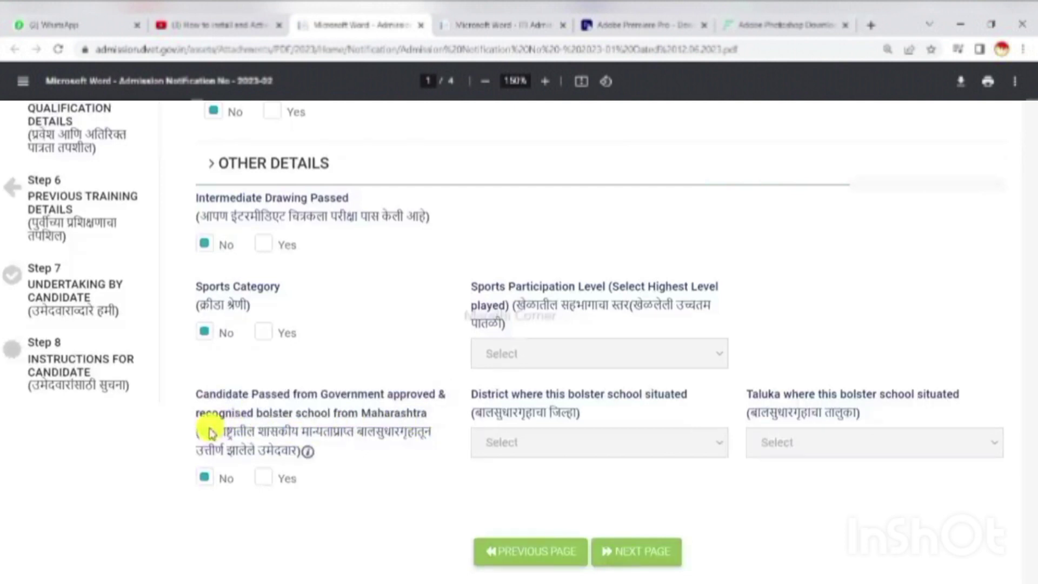
{"action": "left_click_drag", "start_coordinate": [205, 431], "coordinate": [297, 450]}
{"action": "left_click", "coordinate": [276, 466]}
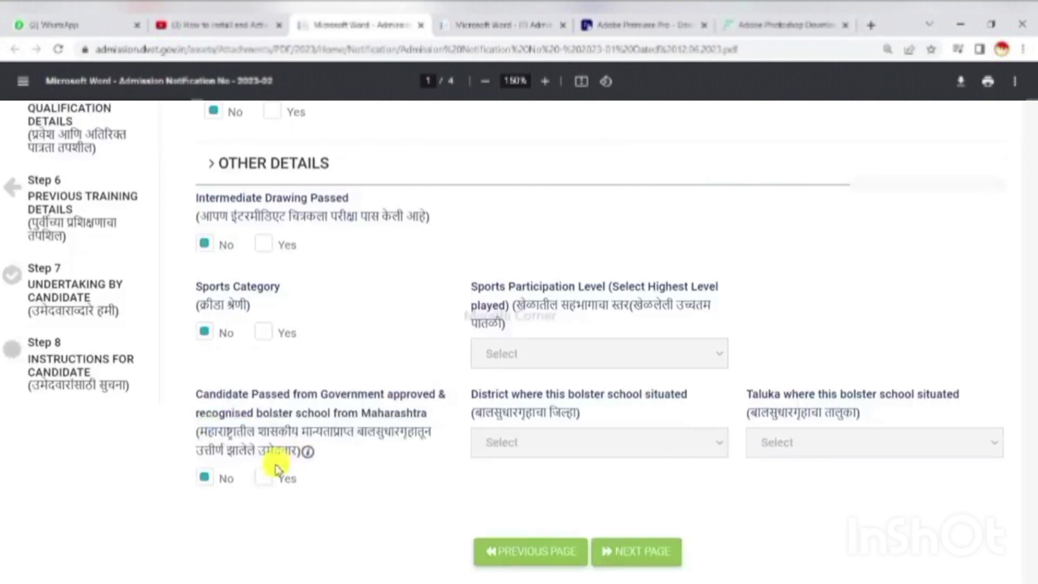
{"action": "left_click", "coordinate": [271, 477]}
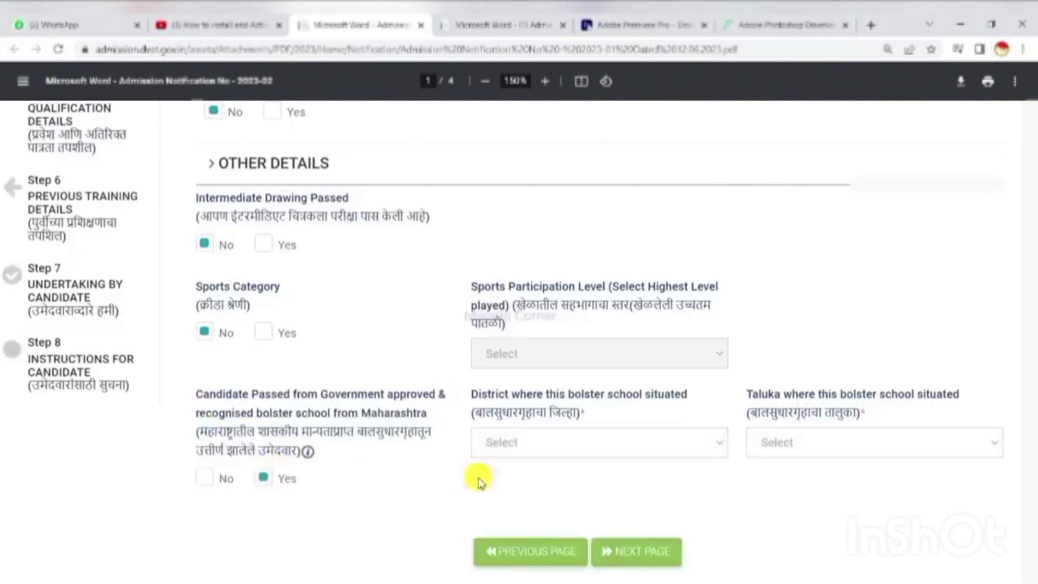
{"action": "left_click", "coordinate": [508, 448]}
{"action": "left_click", "coordinate": [824, 449]}
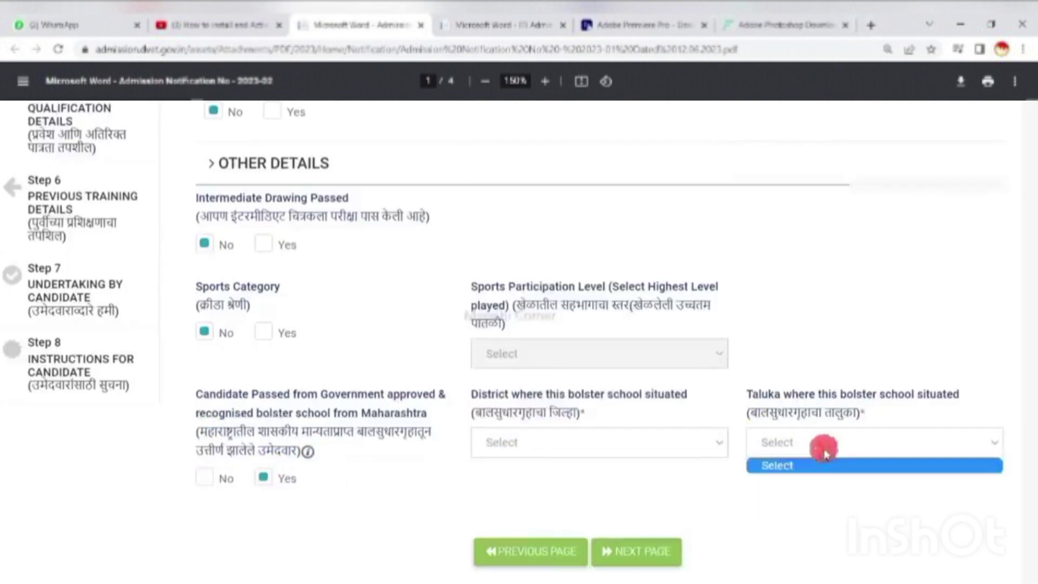
{"action": "left_click", "coordinate": [336, 432]}
{"action": "left_click", "coordinate": [209, 479]}
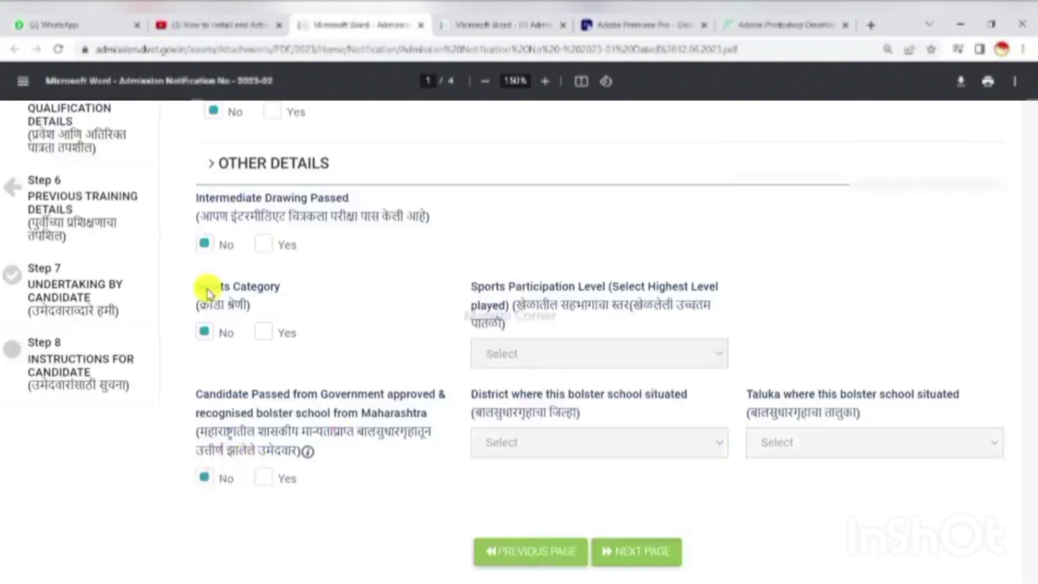
Continue from Additional Weightage to the Entry Qualification page and look at the school location fields
{"action": "scroll", "coordinate": [284, 331], "scroll_direction": "down", "scroll_amount": 1}
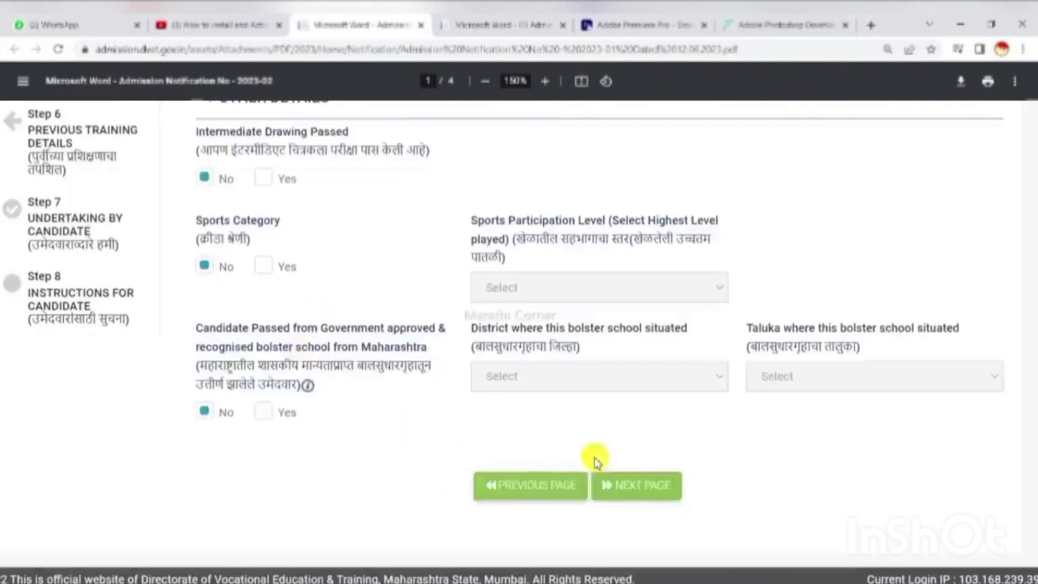
{"action": "left_click", "coordinate": [655, 498]}
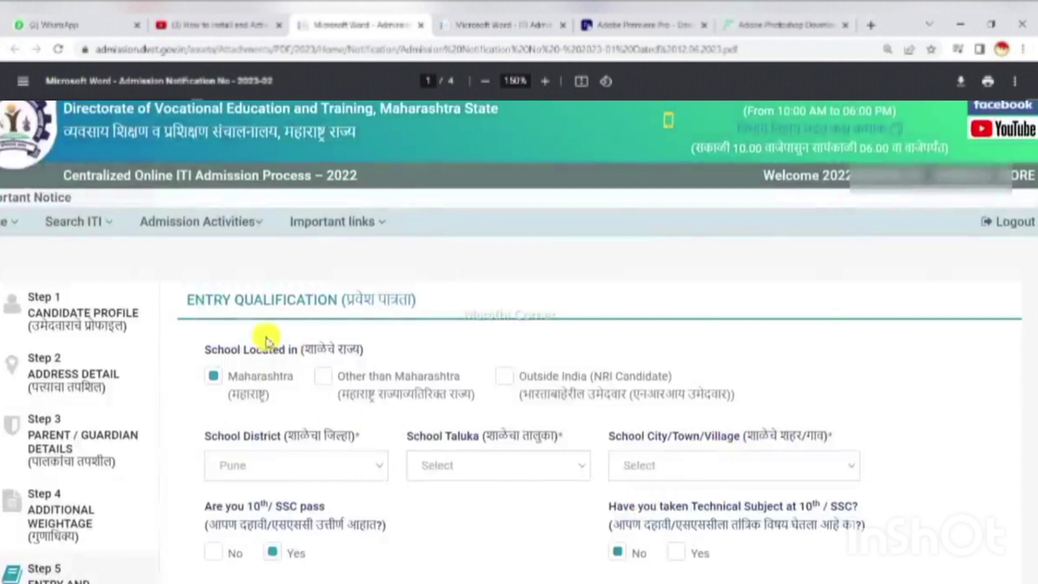
{"action": "left_click_drag", "start_coordinate": [222, 300], "coordinate": [382, 296]}
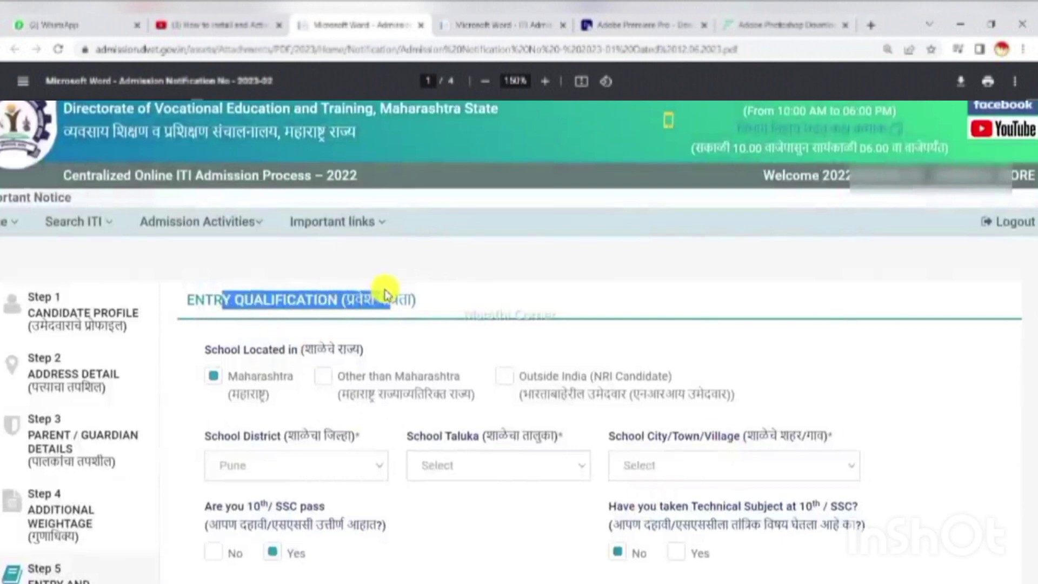
{"action": "scroll", "coordinate": [373, 300], "scroll_direction": "down", "scroll_amount": 1}
{"action": "scroll", "coordinate": [324, 302], "scroll_direction": "down", "scroll_amount": 1}
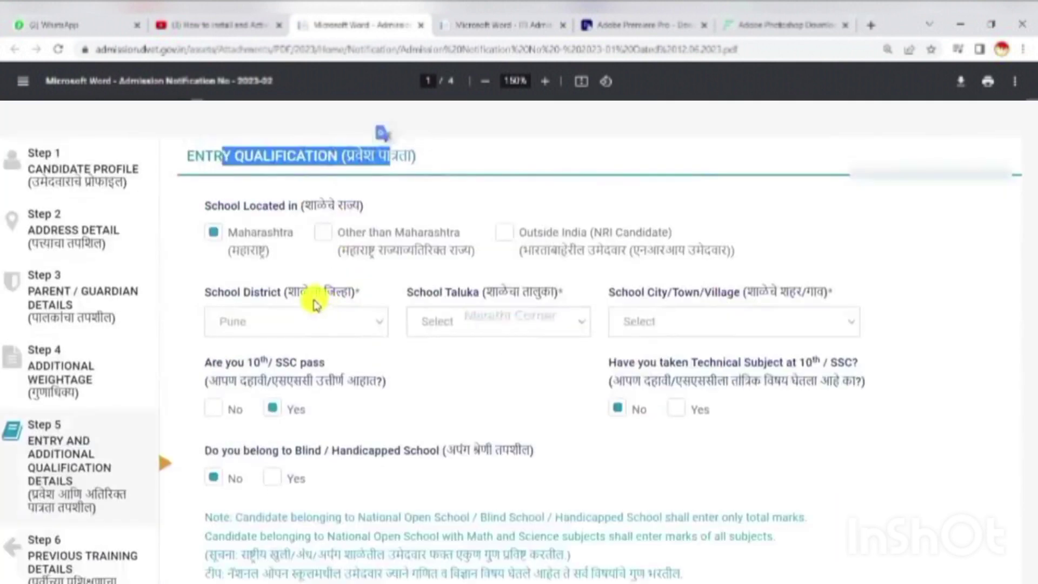
{"action": "scroll", "coordinate": [133, 464], "scroll_direction": "down", "scroll_amount": 1}
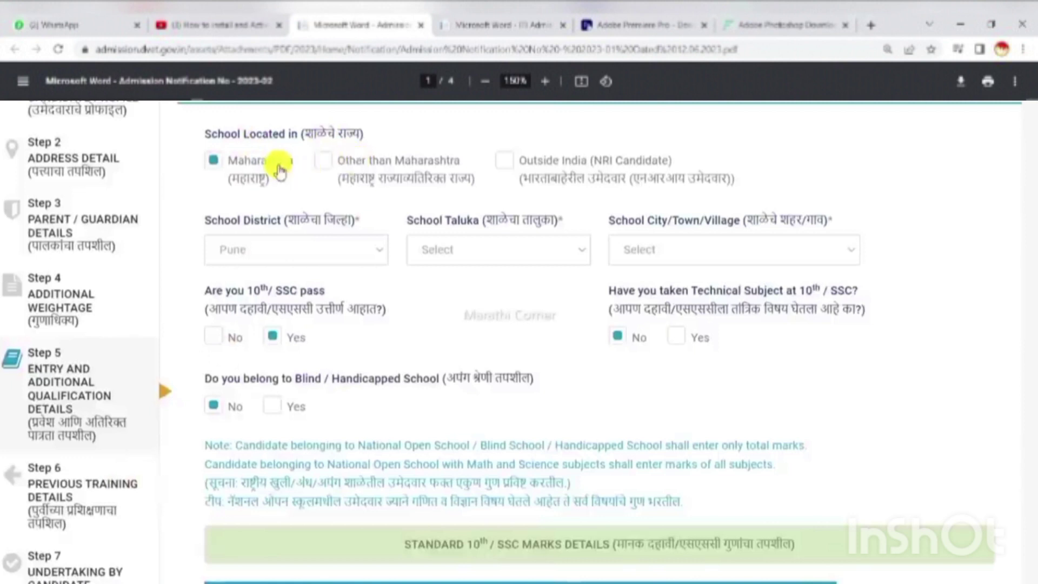
Try Other than Maharashtra and Outside India (NRI Candidate) as the school location, and return it to Maharashtra
{"action": "left_click", "coordinate": [385, 161]}
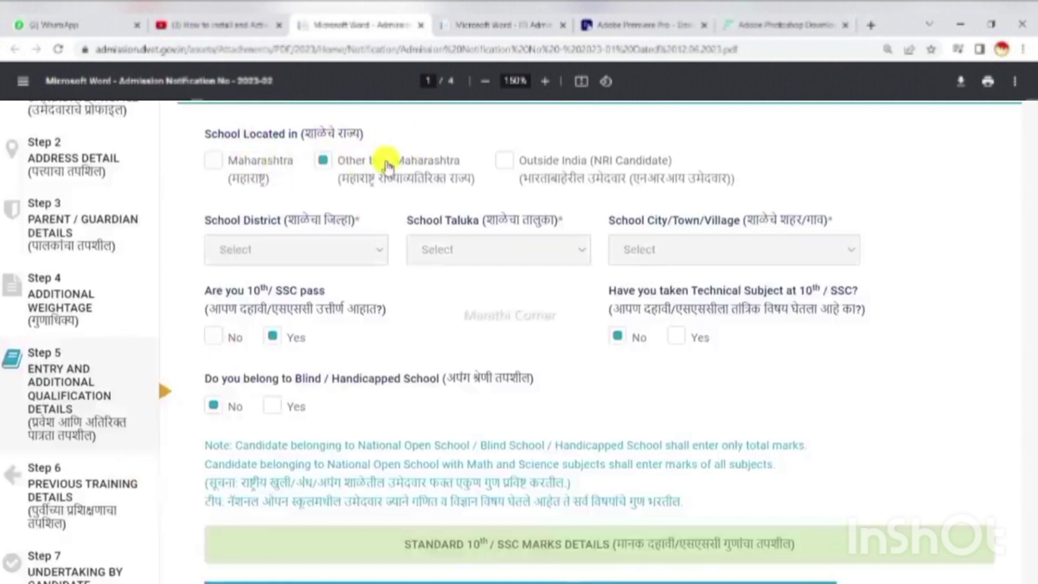
{"action": "left_click", "coordinate": [541, 172]}
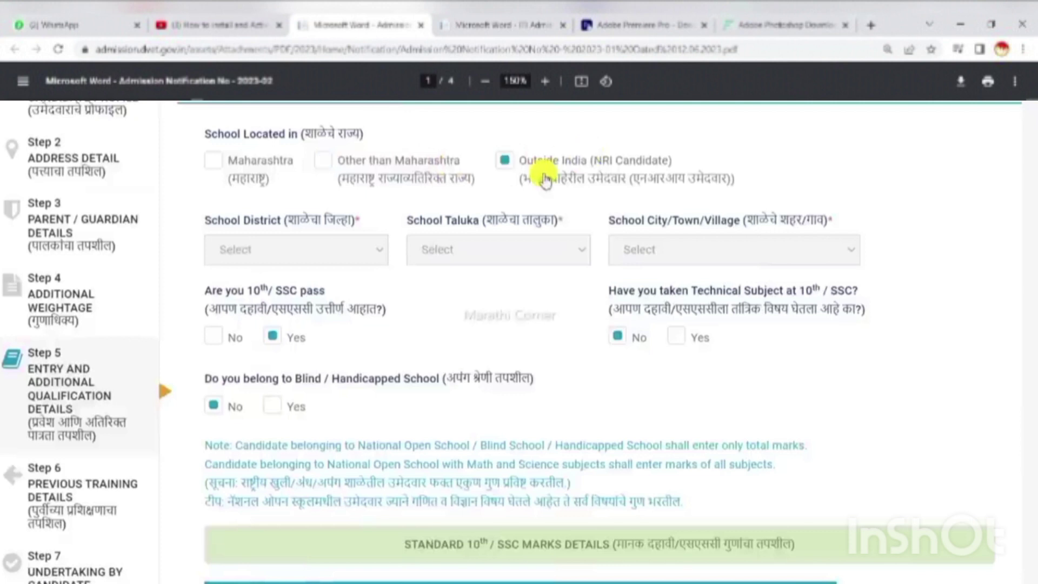
{"action": "left_click", "coordinate": [253, 161]}
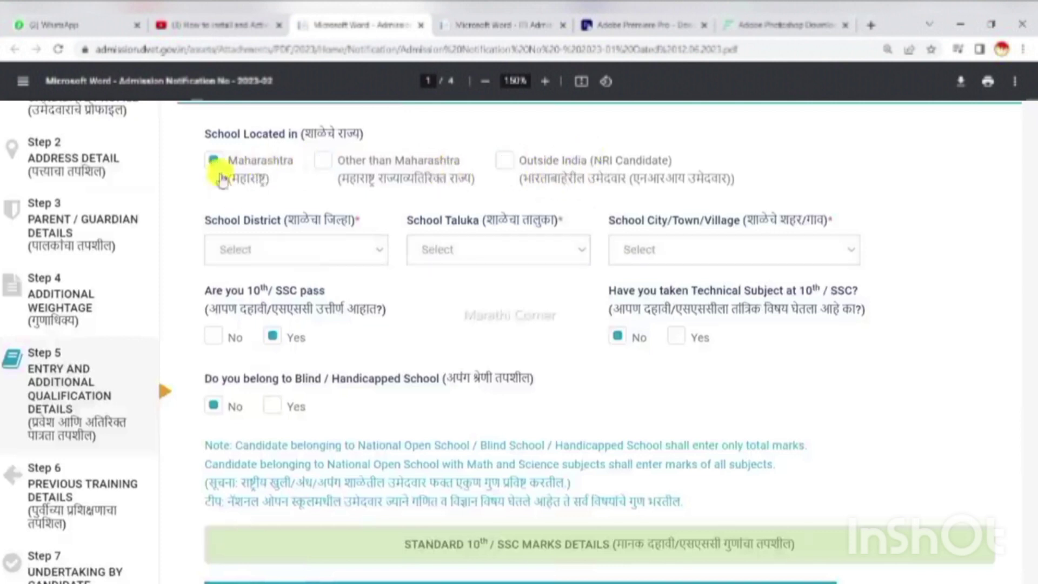
Set the school district to Pune and the school taluka to Purandhar
{"action": "left_click", "coordinate": [243, 249]}
{"action": "key", "text": "p"}
{"action": "key", "text": "p"}
{"action": "key", "text": "p"}
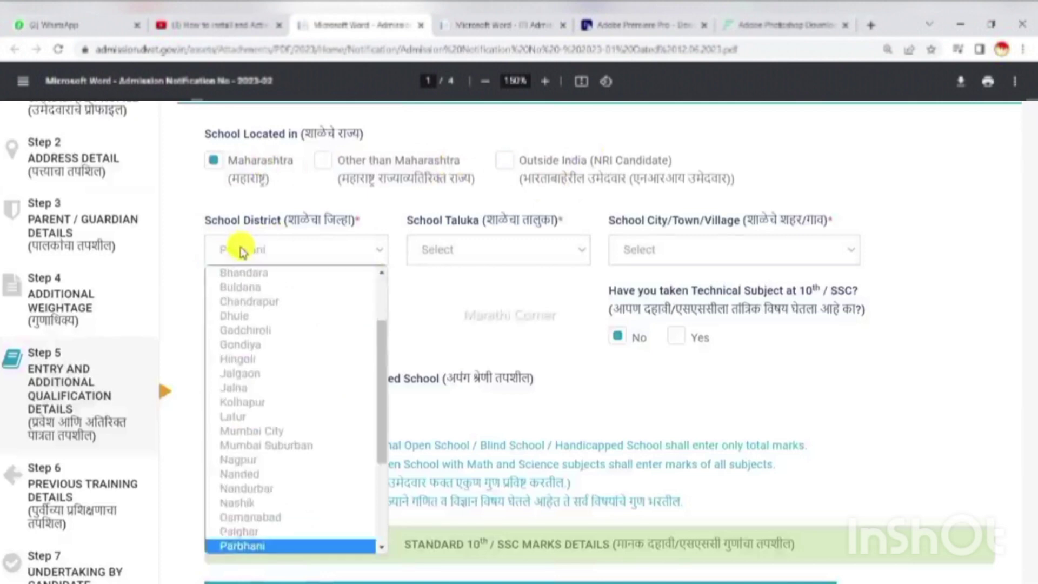
{"action": "key", "text": "Return"}
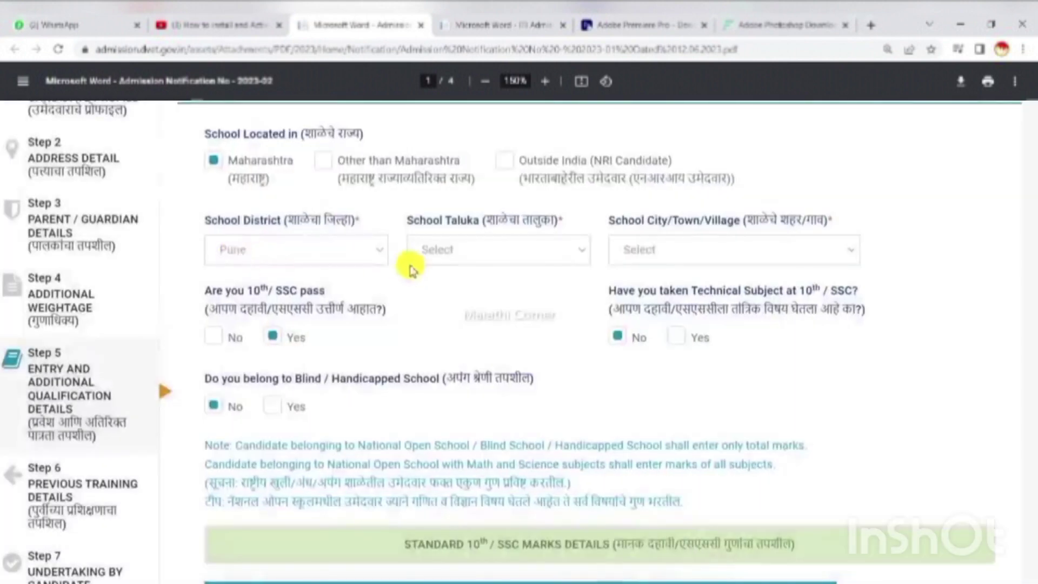
{"action": "left_click", "coordinate": [427, 254]}
{"action": "key", "text": "p"}
{"action": "key", "text": "p"}
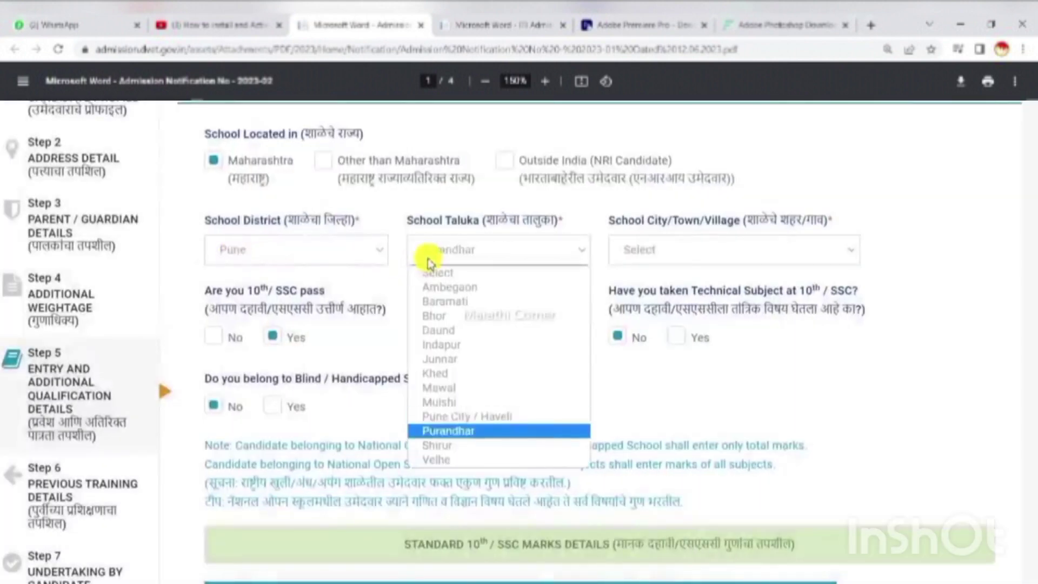
{"action": "key", "text": "Return"}
Set the school's city/town/village to Shivatkar(Nira)(CT)
{"action": "left_click", "coordinate": [639, 245]}
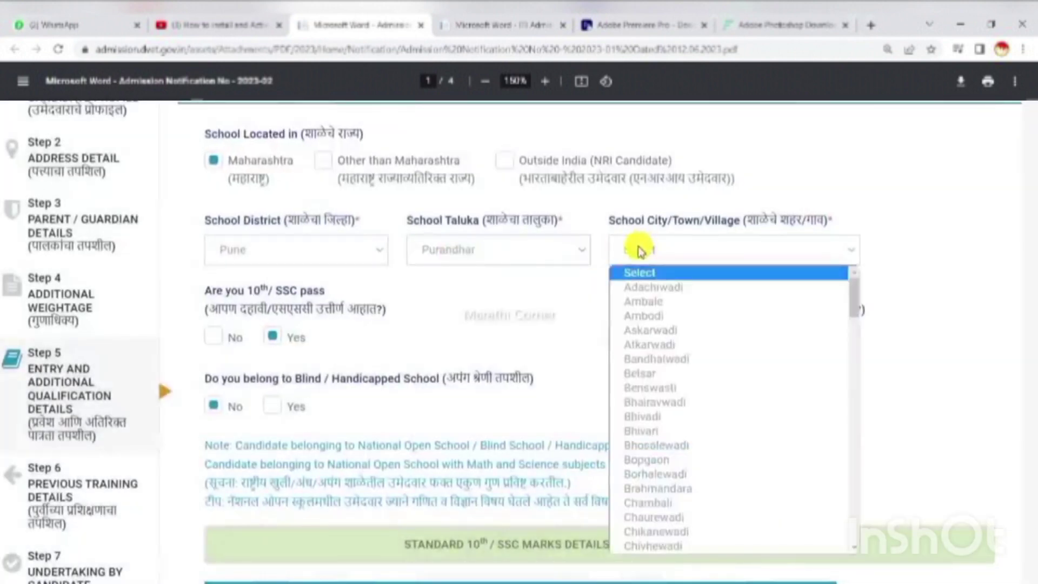
{"action": "key", "text": "s"}
{"action": "key", "text": "s"}
{"action": "key", "text": "s"}
{"action": "key", "text": "s"}
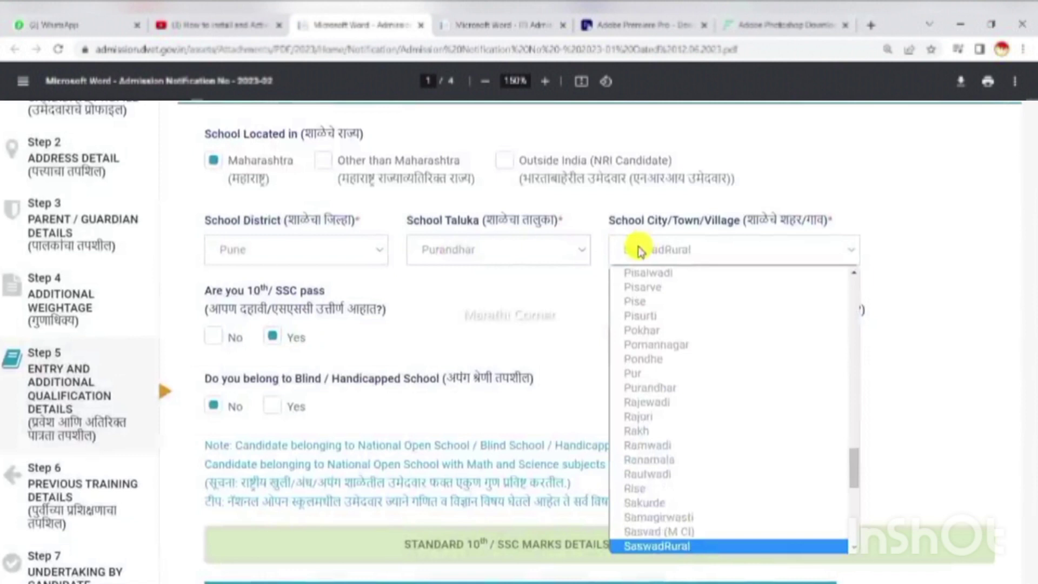
{"action": "key", "text": "s"}
{"action": "key", "text": "s"}
{"action": "key", "text": "s"}
{"action": "key", "text": "s"}
{"action": "key", "text": "s"}
{"action": "key", "text": "s"}
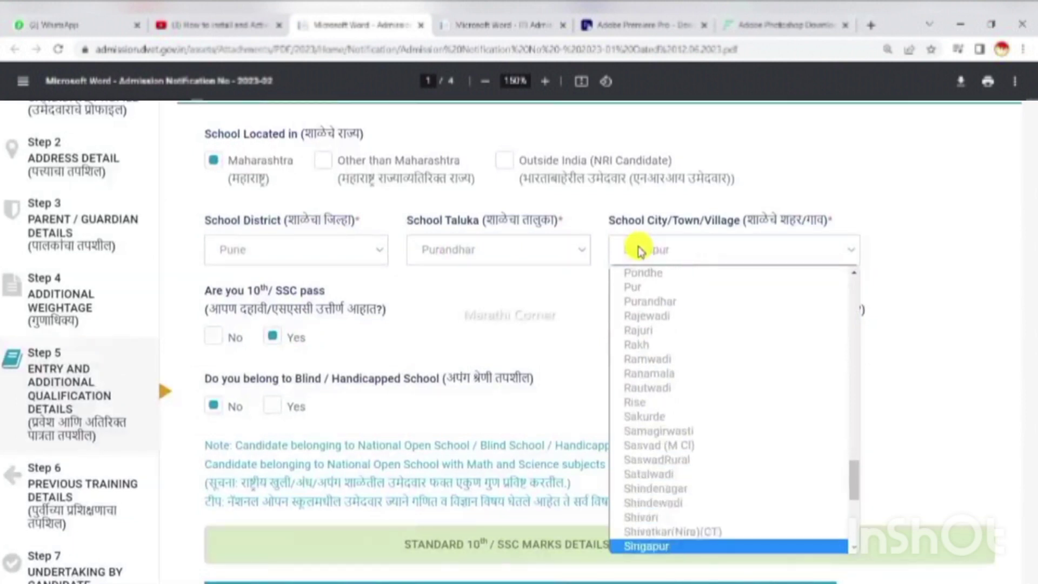
{"action": "key", "text": "Up"}
{"action": "key", "text": "Return"}
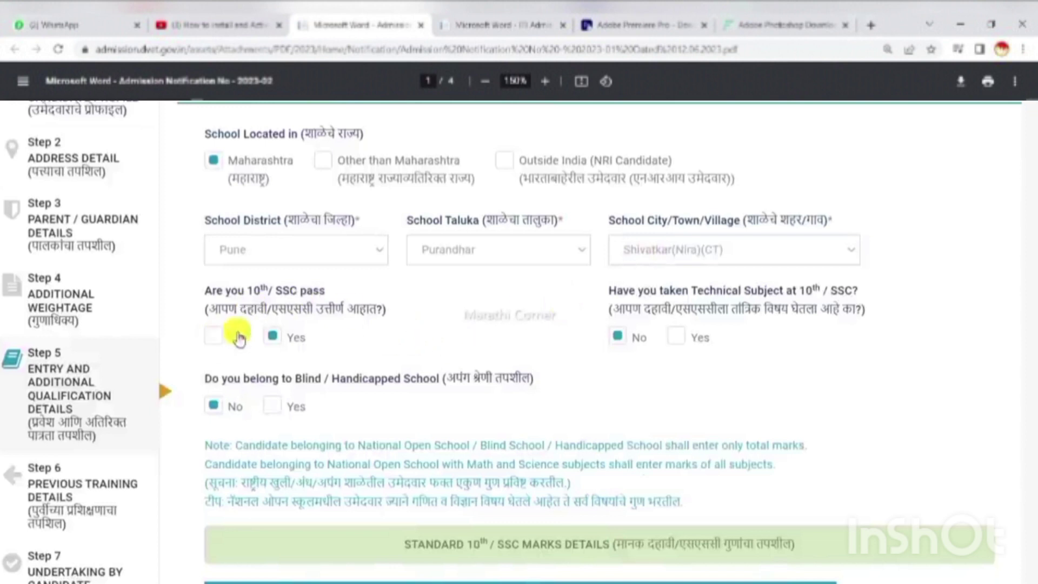
Review the 10th / SSC pass question, keeping Yes, and try Yes for the technical subject question before leaving it at No
{"action": "scroll", "coordinate": [229, 225], "scroll_direction": "down", "scroll_amount": 1}
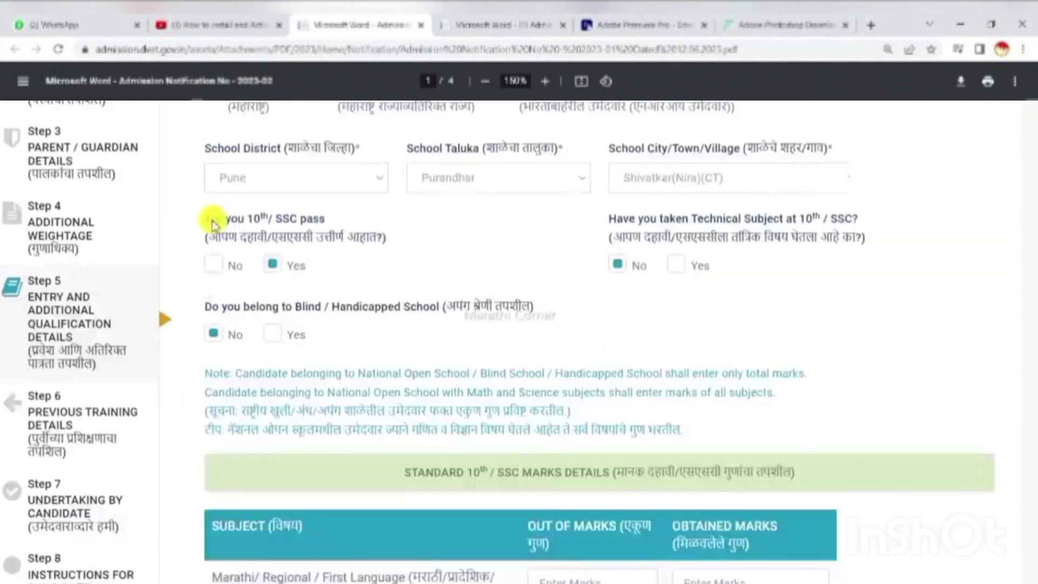
{"action": "left_click_drag", "start_coordinate": [212, 223], "coordinate": [343, 224]}
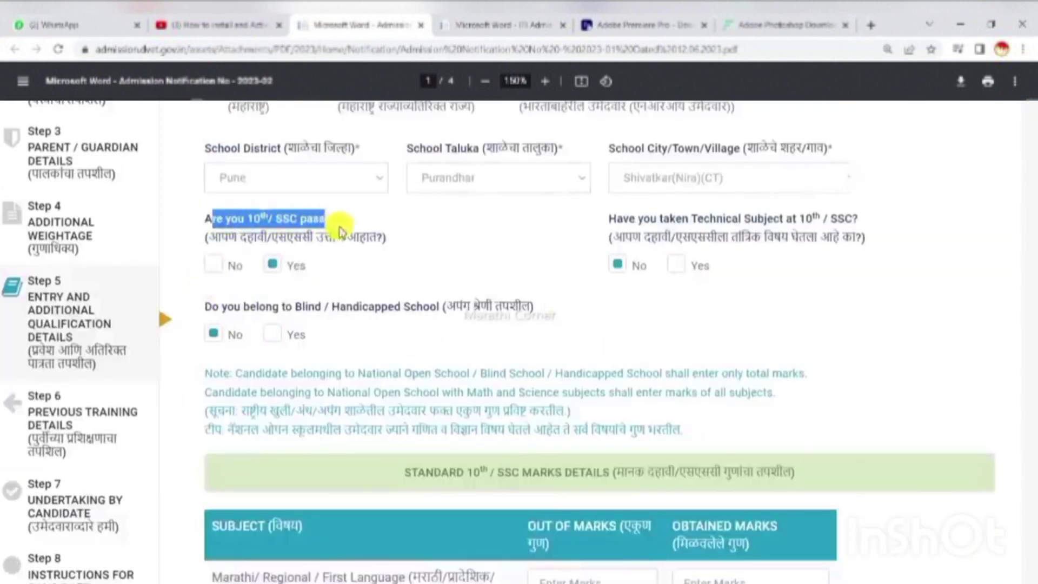
{"action": "left_click_drag", "start_coordinate": [221, 238], "coordinate": [358, 247]}
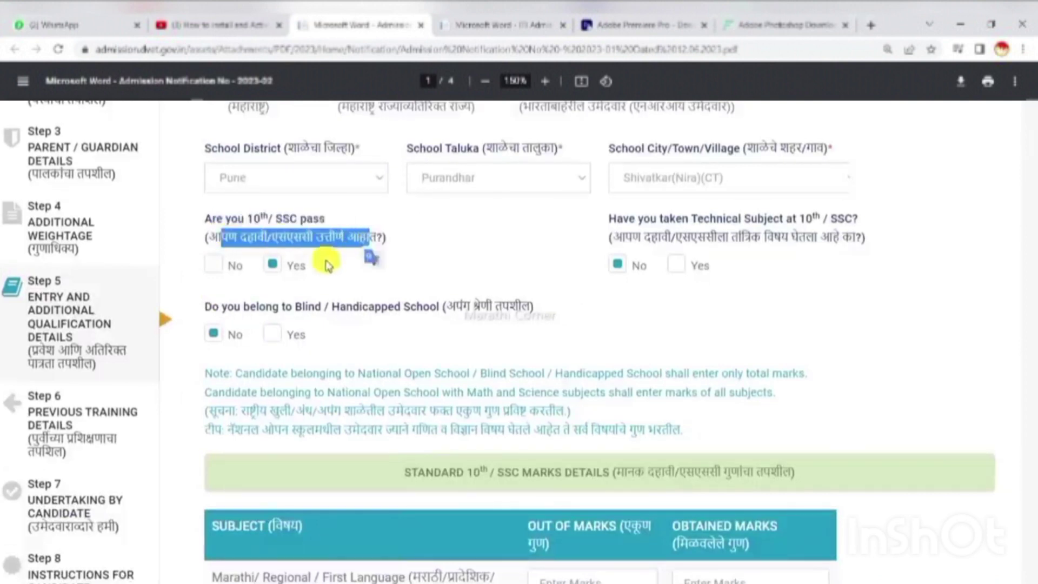
{"action": "left_click", "coordinate": [280, 263]}
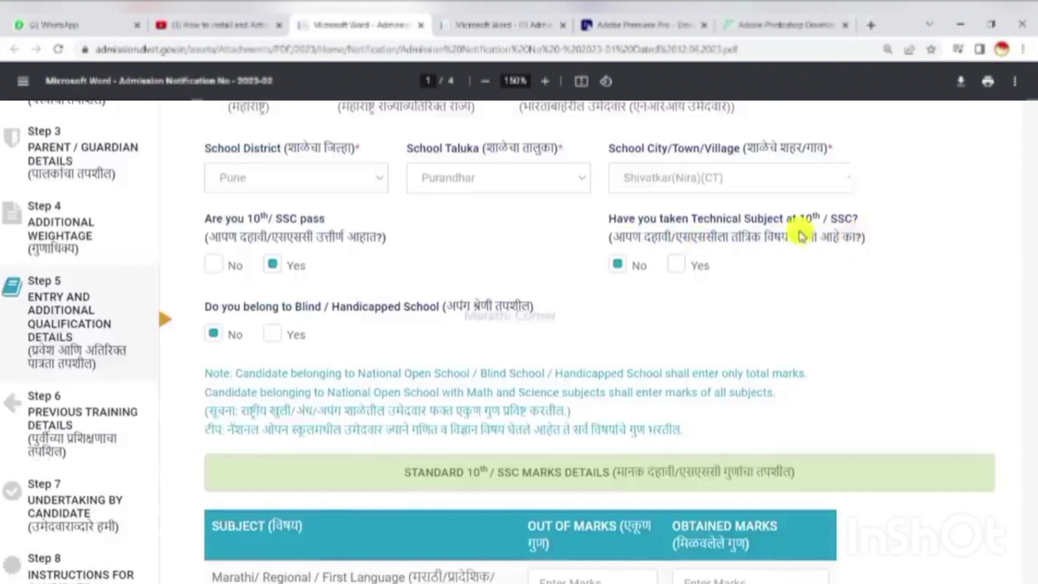
{"action": "left_click", "coordinate": [674, 265]}
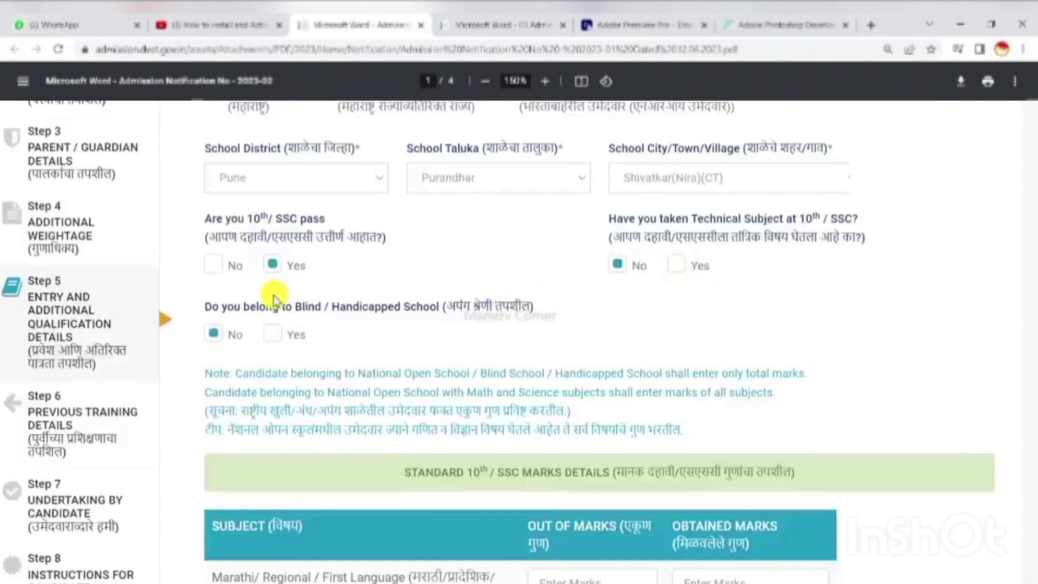
Try Yes for belonging to a Blind / Handicapped School, return the answer to No and look at the 10th / SSC marks table
{"action": "scroll", "coordinate": [275, 298], "scroll_direction": "down", "scroll_amount": 1}
{"action": "left_click_drag", "start_coordinate": [341, 234], "coordinate": [520, 236]}
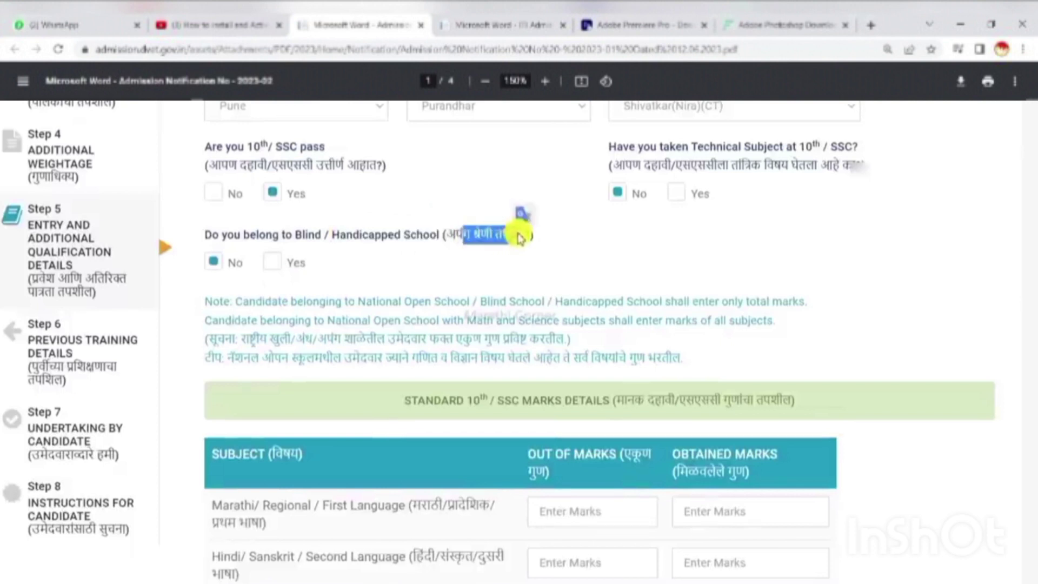
{"action": "left_click", "coordinate": [360, 258]}
{"action": "left_click_drag", "start_coordinate": [293, 235], "coordinate": [427, 244]}
{"action": "left_click", "coordinate": [277, 262]}
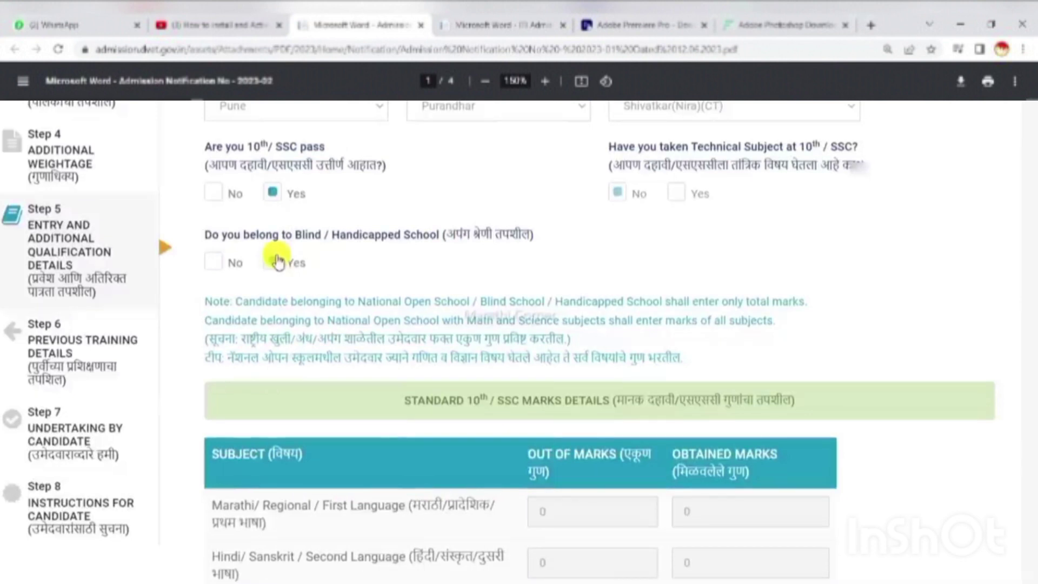
{"action": "left_click_drag", "start_coordinate": [250, 235], "coordinate": [304, 242]}
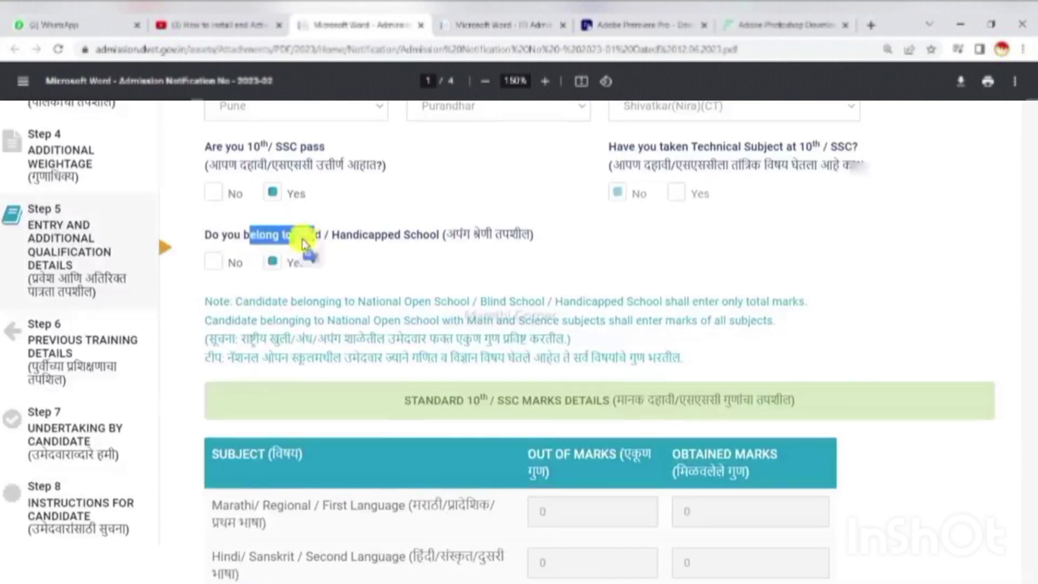
{"action": "left_click", "coordinate": [216, 263]}
{"action": "scroll", "coordinate": [392, 286], "scroll_direction": "down", "scroll_amount": 4}
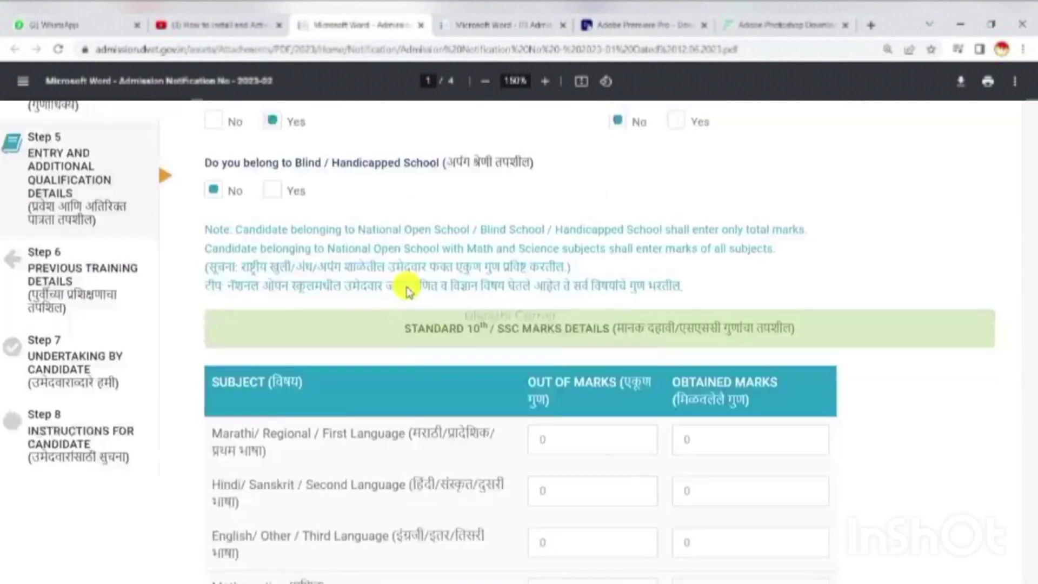
{"action": "scroll", "coordinate": [489, 270], "scroll_direction": "up", "scroll_amount": 1}
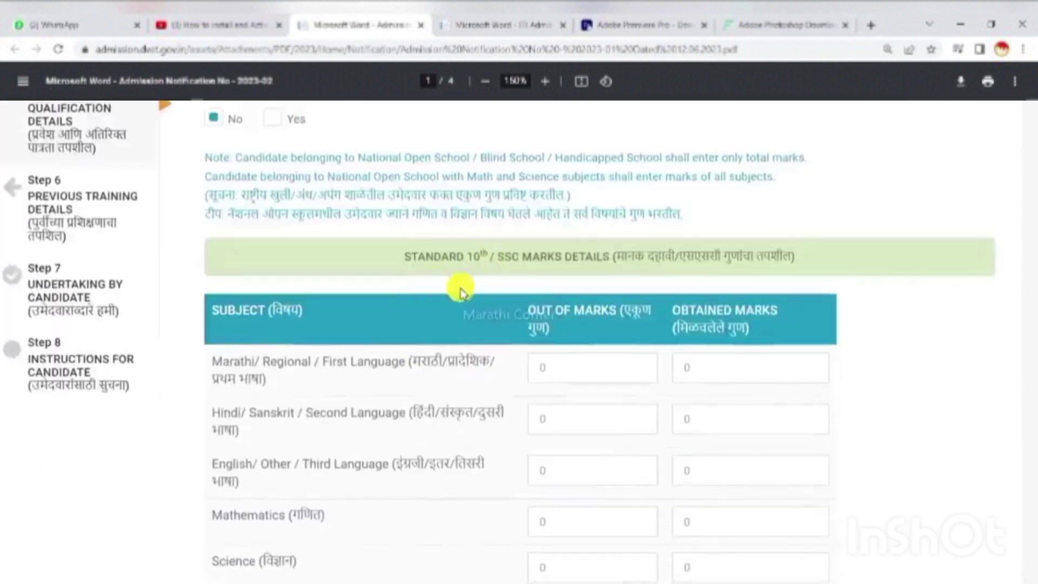
Examine the Standard 10th / SSC marks table, from the subject rows through the total marks
{"action": "left_click_drag", "start_coordinate": [441, 257], "coordinate": [777, 265]}
{"action": "left_click", "coordinate": [695, 262]}
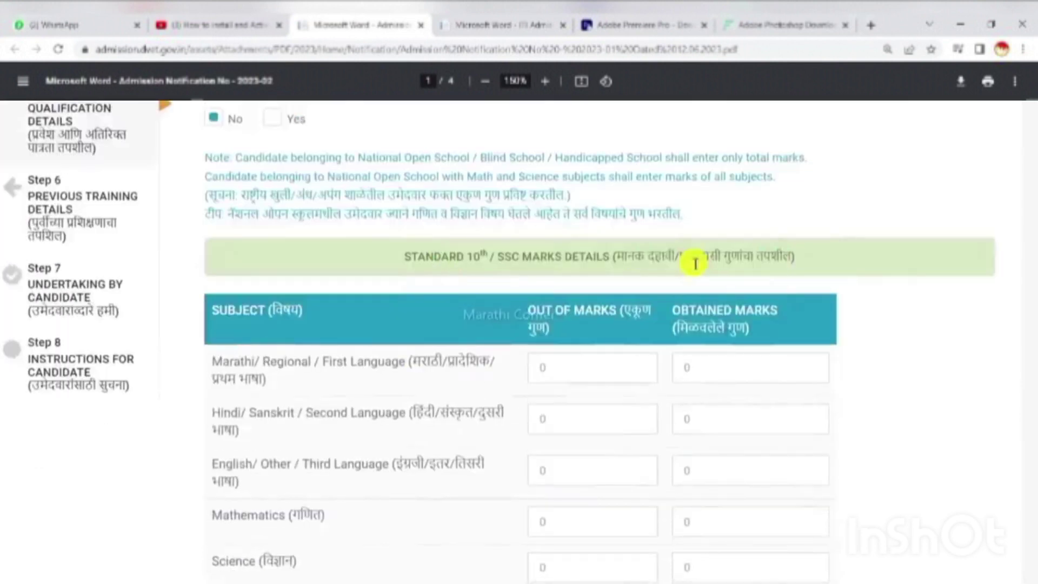
{"action": "scroll", "coordinate": [628, 233], "scroll_direction": "down", "scroll_amount": 1}
{"action": "scroll", "coordinate": [621, 228], "scroll_direction": "down", "scroll_amount": 1}
{"action": "scroll", "coordinate": [543, 231], "scroll_direction": "down", "scroll_amount": 1}
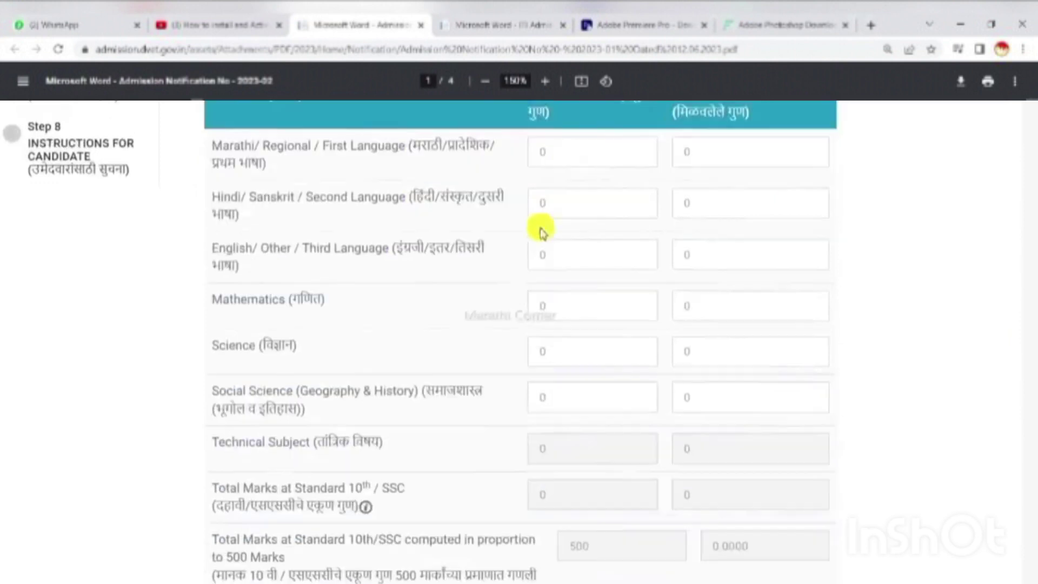
{"action": "scroll", "coordinate": [536, 228], "scroll_direction": "down", "scroll_amount": 2}
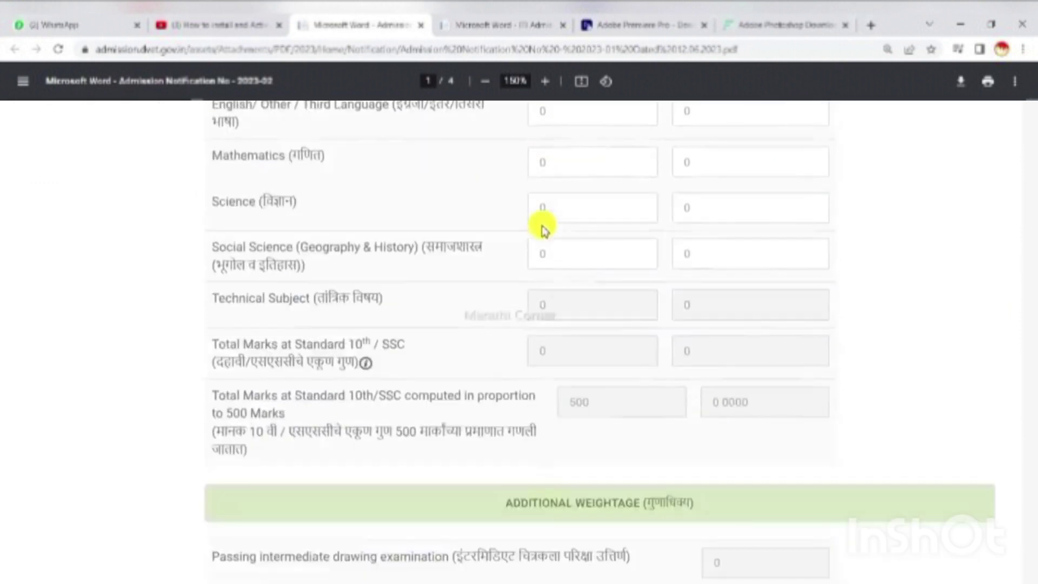
{"action": "scroll", "coordinate": [540, 228], "scroll_direction": "up", "scroll_amount": 2}
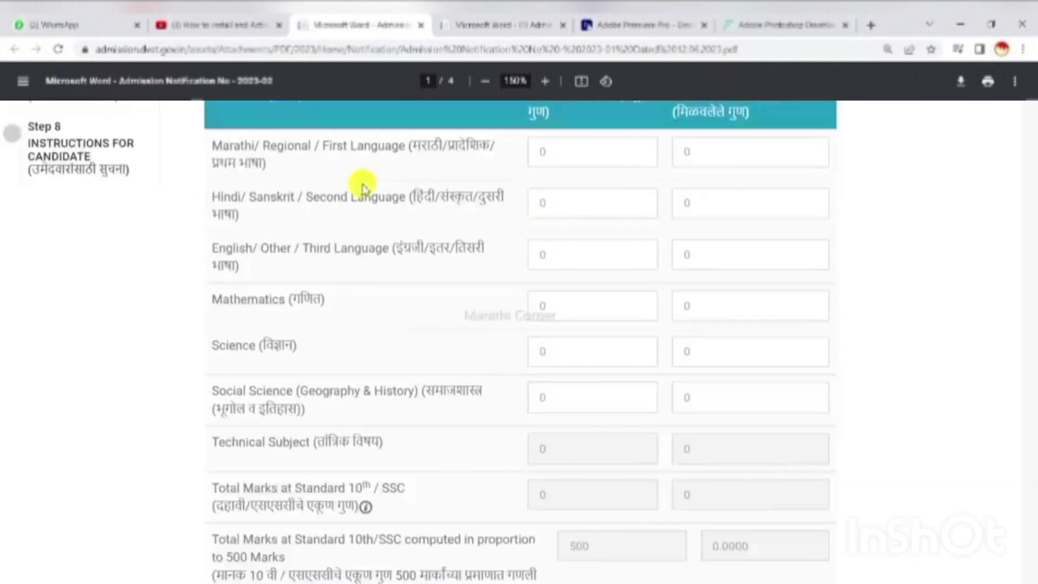
Enter the Marathi / Regional / First Language marks as 80 obtained out of 100
{"action": "left_click_drag", "start_coordinate": [277, 160], "coordinate": [546, 143]}
{"action": "double_click", "coordinate": [563, 147]}
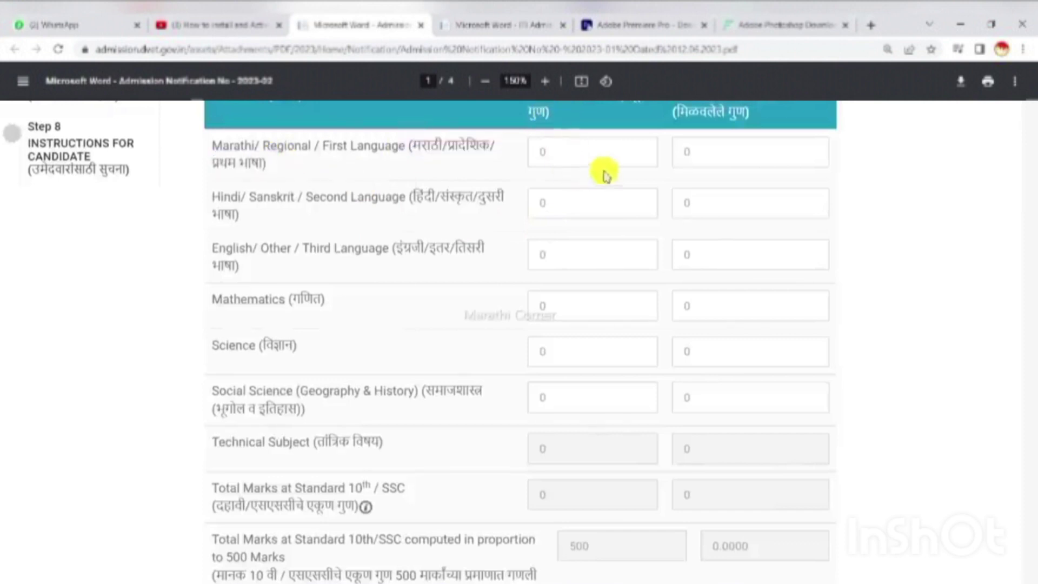
{"action": "left_click", "coordinate": [643, 157]}
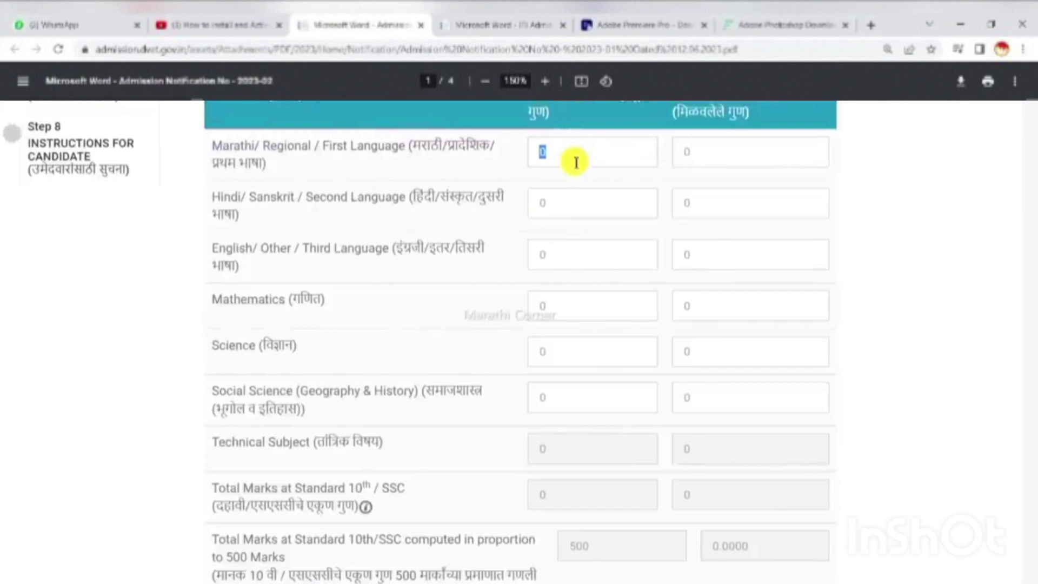
{"action": "type", "text": "100"}
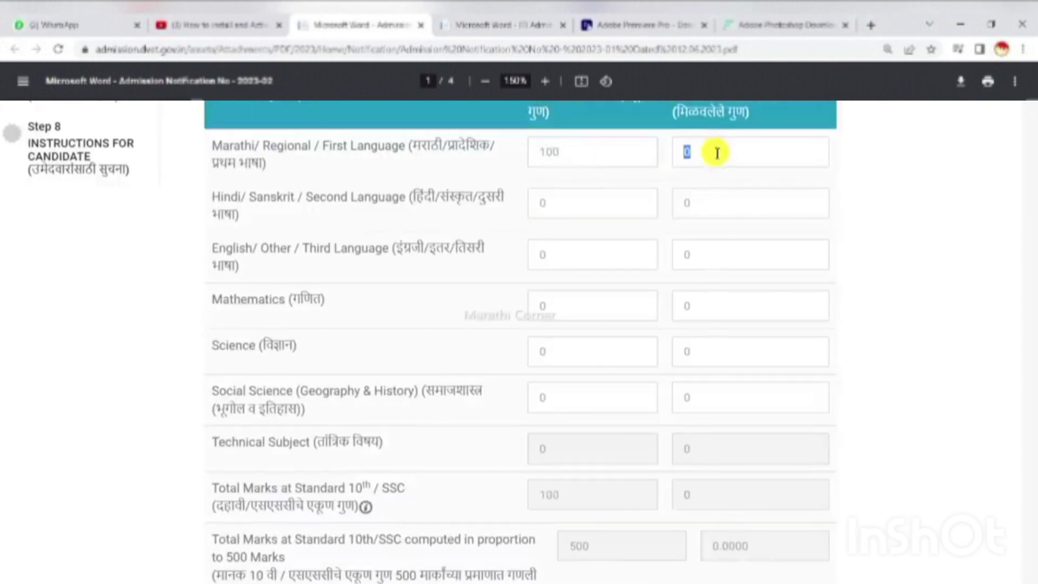
{"action": "type", "text": "0"}
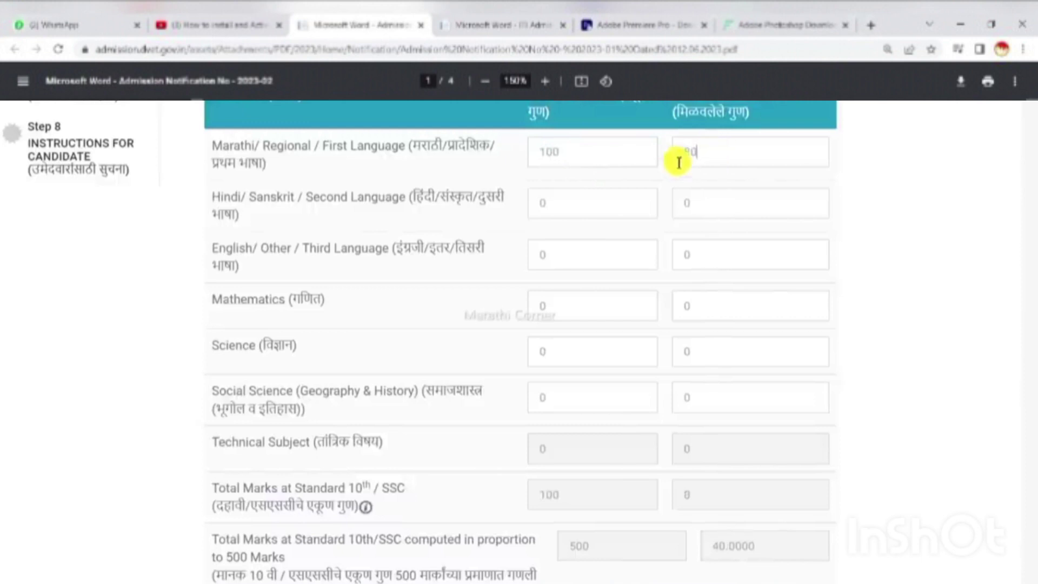
Enter the Hindi / Sanskrit / Second Language marks as 70 obtained out of 100
{"action": "left_click", "coordinate": [599, 196]}
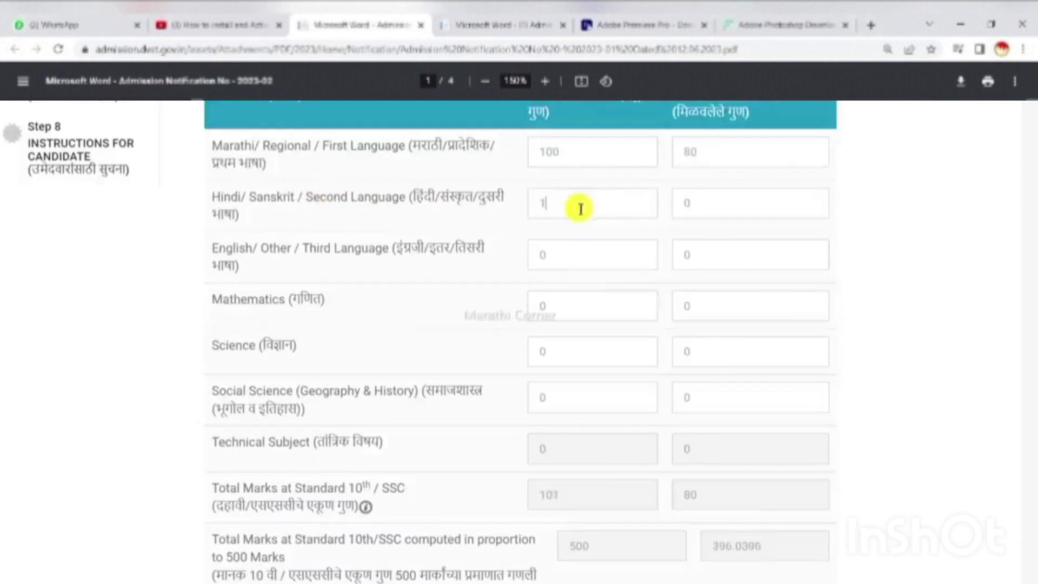
{"action": "type", "text": "100"}
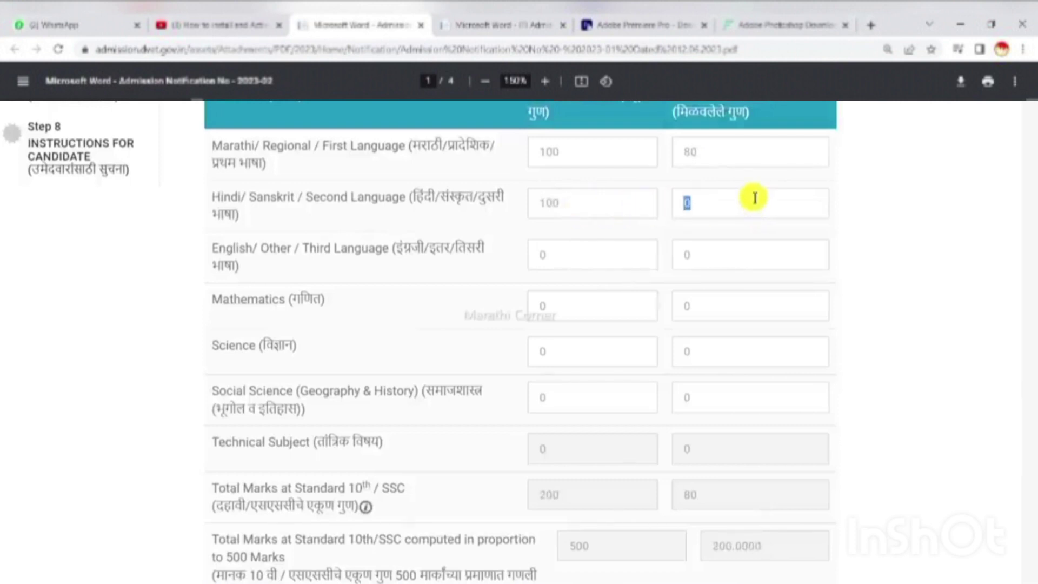
{"action": "left_click", "coordinate": [755, 194]}
{"action": "type", "text": "70"}
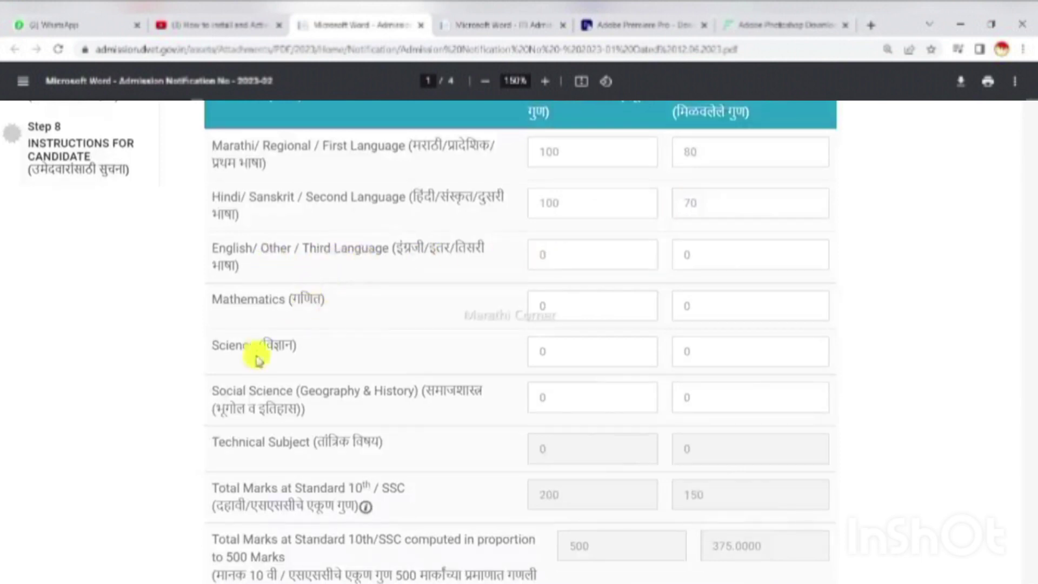
Review the marks of every 10th / SSC subject and the total computed in proportion to 500 marks
{"action": "scroll", "coordinate": [540, 432], "scroll_direction": "down", "scroll_amount": 3}
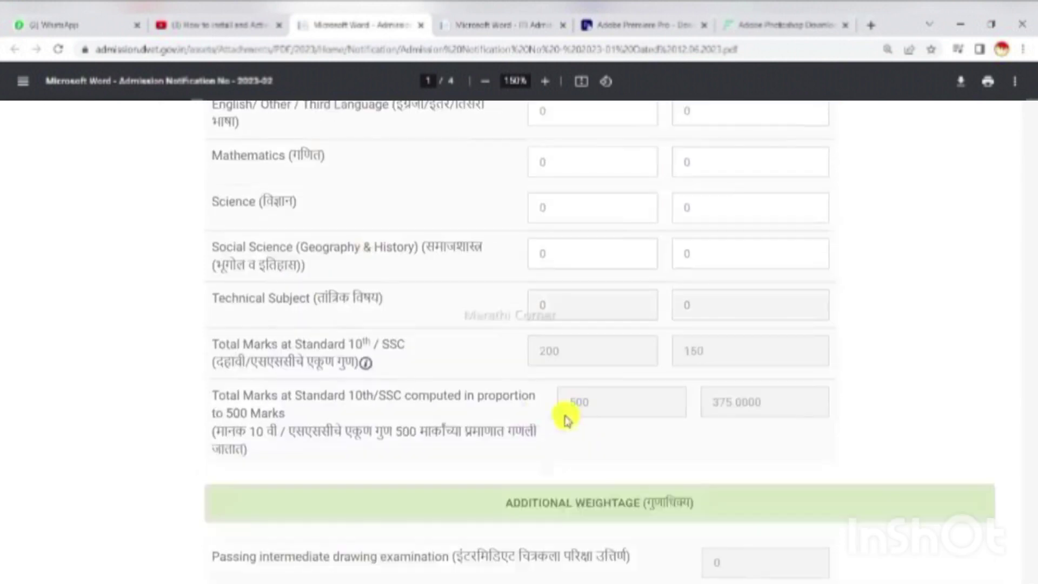
{"action": "scroll", "coordinate": [649, 409], "scroll_direction": "up", "scroll_amount": 3}
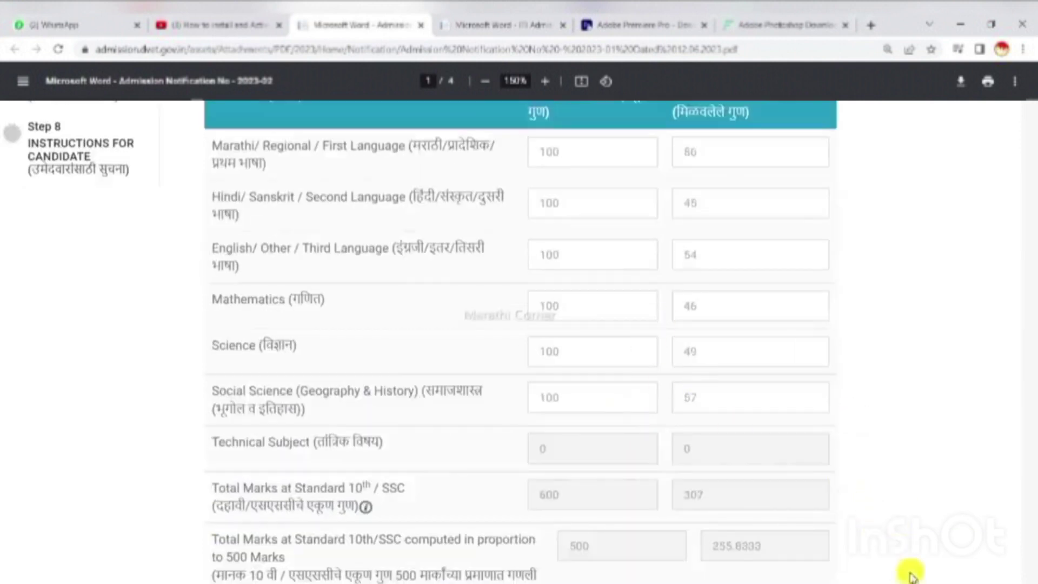
{"action": "scroll", "coordinate": [843, 341], "scroll_direction": "up", "scroll_amount": 3}
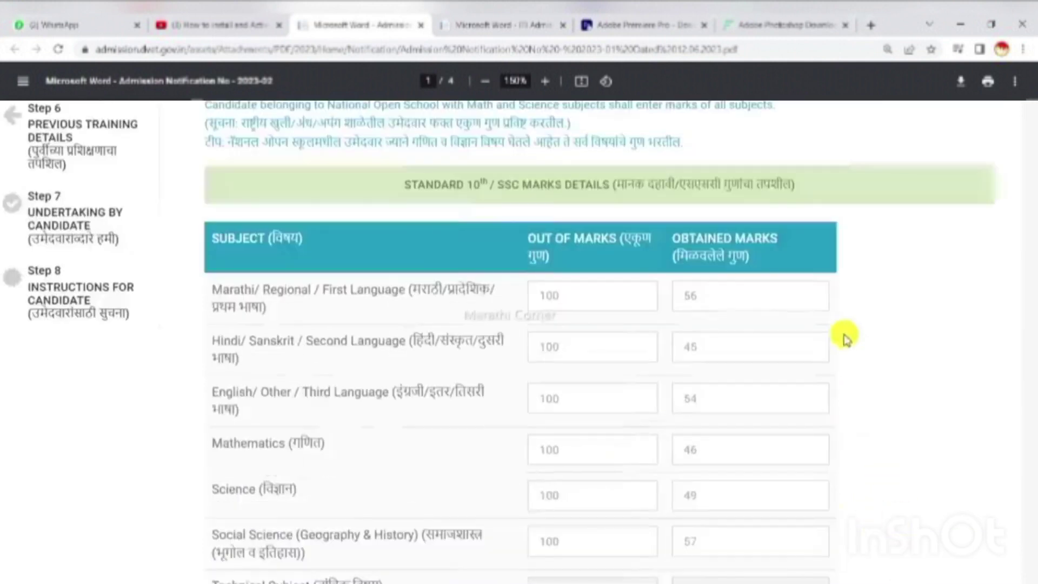
{"action": "scroll", "coordinate": [795, 319], "scroll_direction": "down", "scroll_amount": 3}
{"action": "left_click_drag", "start_coordinate": [212, 145], "coordinate": [421, 315]}
{"action": "left_click", "coordinate": [424, 311]}
{"action": "scroll", "coordinate": [665, 186], "scroll_direction": "down", "scroll_amount": 1}
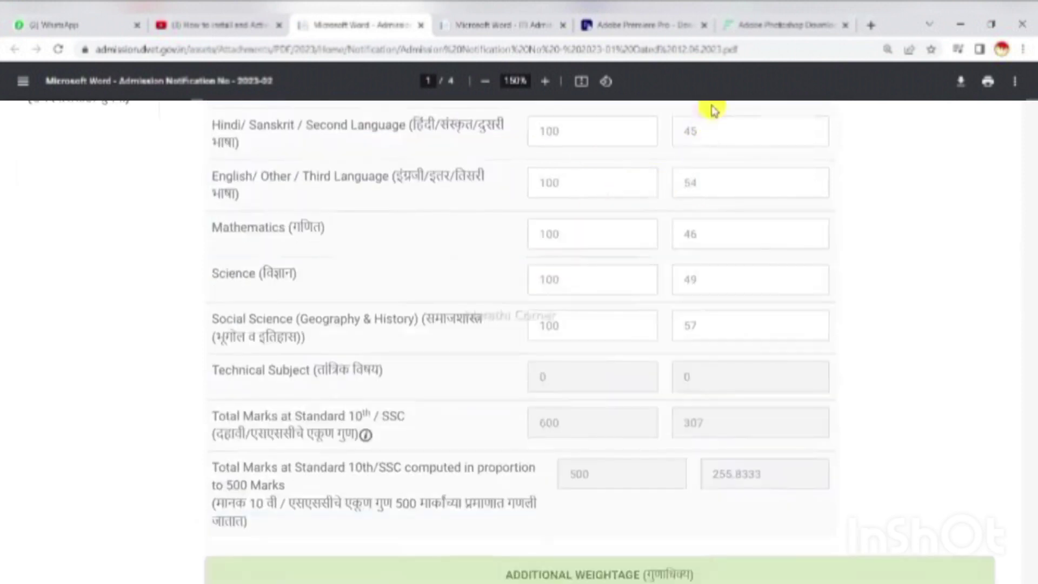
{"action": "left_click_drag", "start_coordinate": [705, 202], "coordinate": [708, 333]}
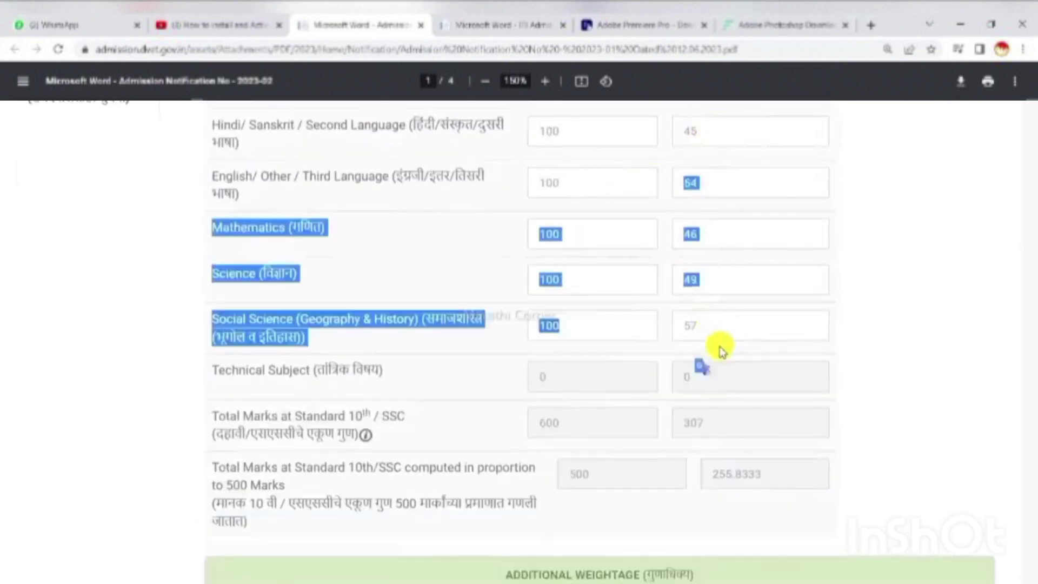
{"action": "left_click", "coordinate": [698, 350]}
{"action": "scroll", "coordinate": [702, 377], "scroll_direction": "down", "scroll_amount": 1}
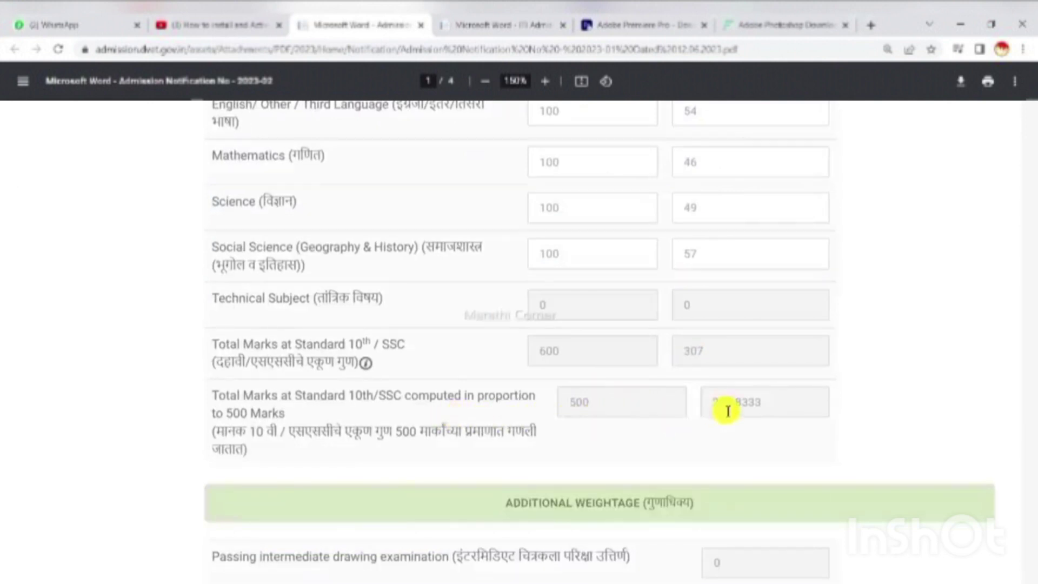
{"action": "scroll", "coordinate": [728, 411], "scroll_direction": "down", "scroll_amount": 1}
{"action": "double_click", "coordinate": [740, 335]}
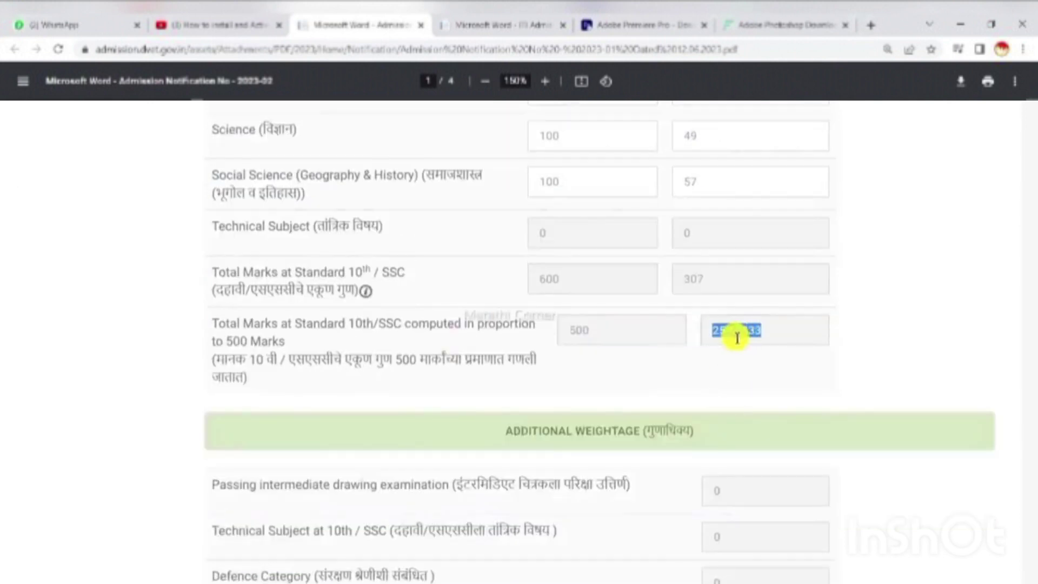
{"action": "left_click", "coordinate": [746, 323]}
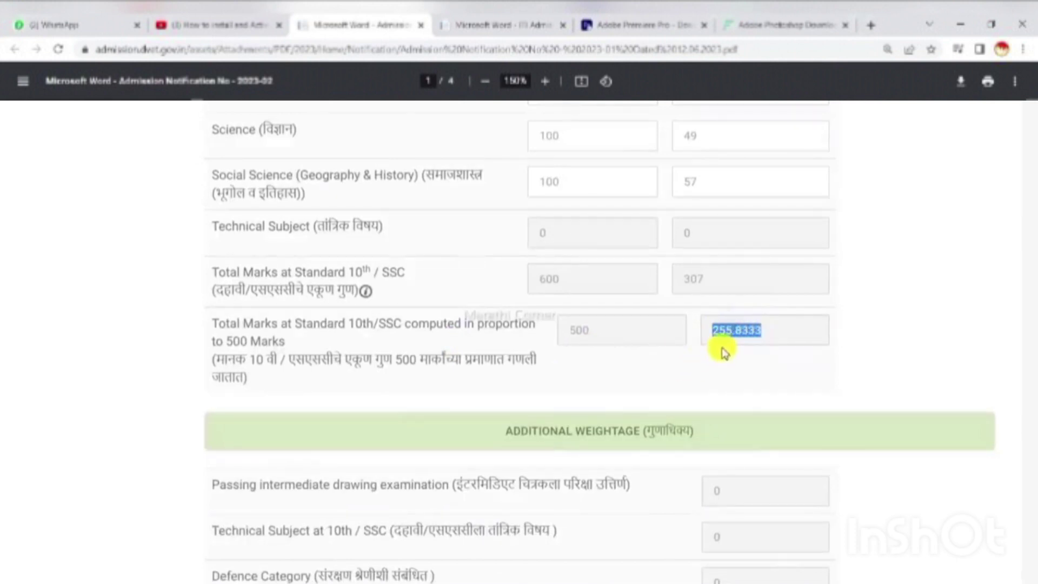
{"action": "left_click", "coordinate": [744, 329]}
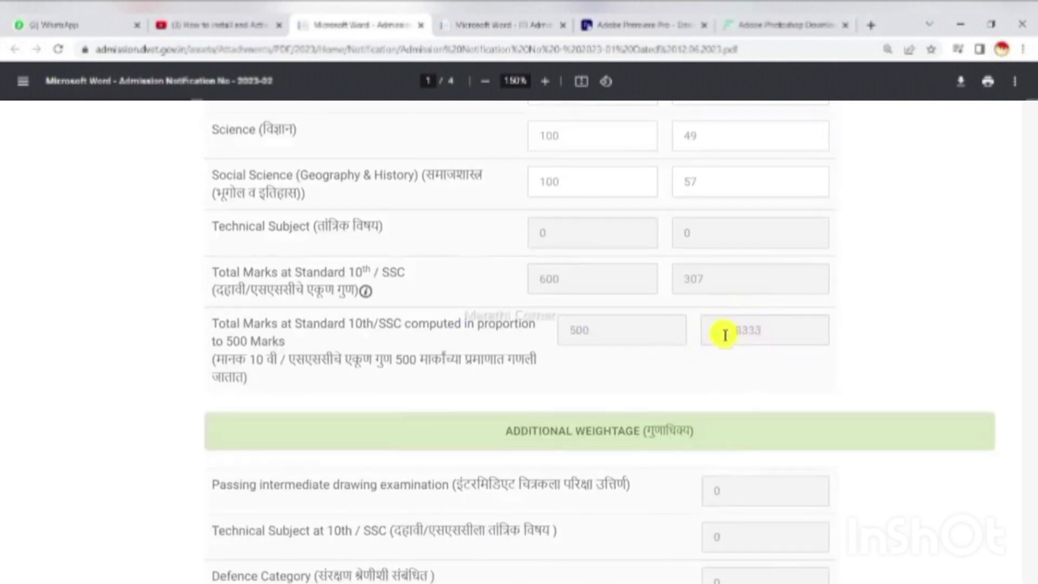
Examine the Additional Weightage categories: intermediate drawing exam, technical subject, defence category, sports participation and Bolster school candidate
{"action": "scroll", "coordinate": [718, 324], "scroll_direction": "down", "scroll_amount": 1}
{"action": "scroll", "coordinate": [705, 297], "scroll_direction": "down", "scroll_amount": 1}
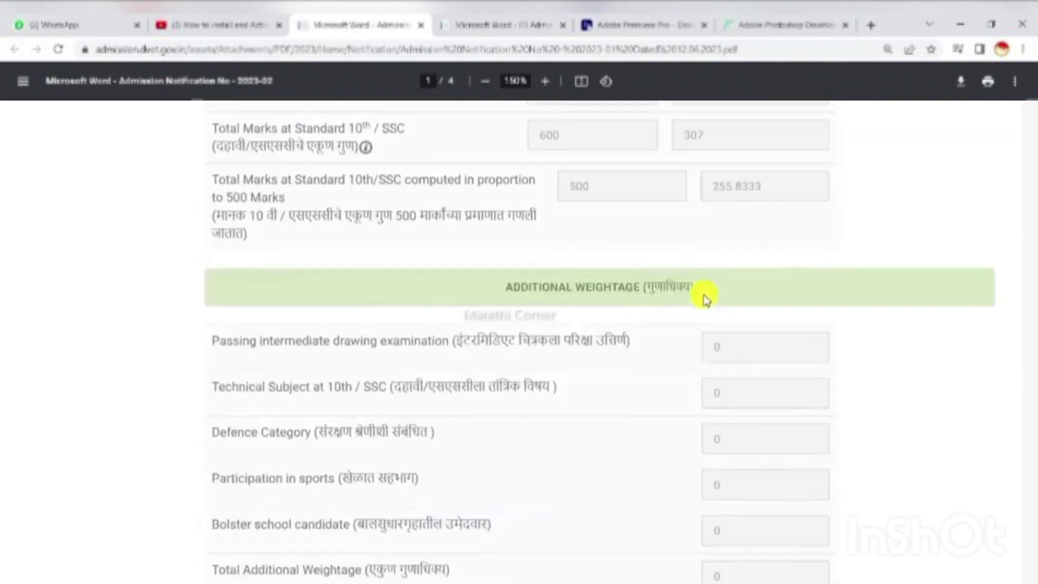
{"action": "scroll", "coordinate": [700, 254], "scroll_direction": "down", "scroll_amount": 1}
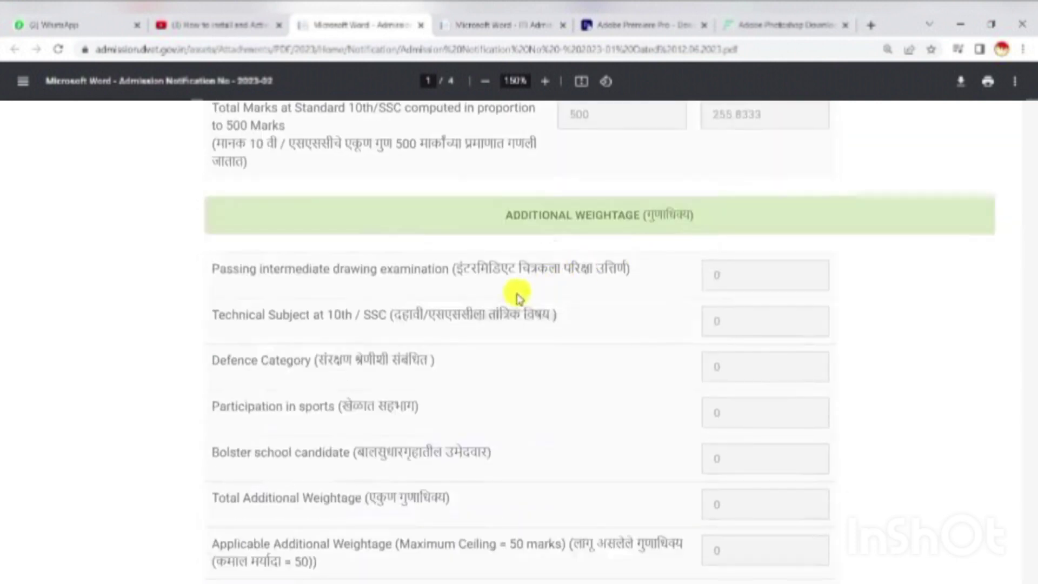
{"action": "scroll", "coordinate": [486, 286], "scroll_direction": "down", "scroll_amount": 1}
{"action": "left_click_drag", "start_coordinate": [418, 198], "coordinate": [494, 196]}
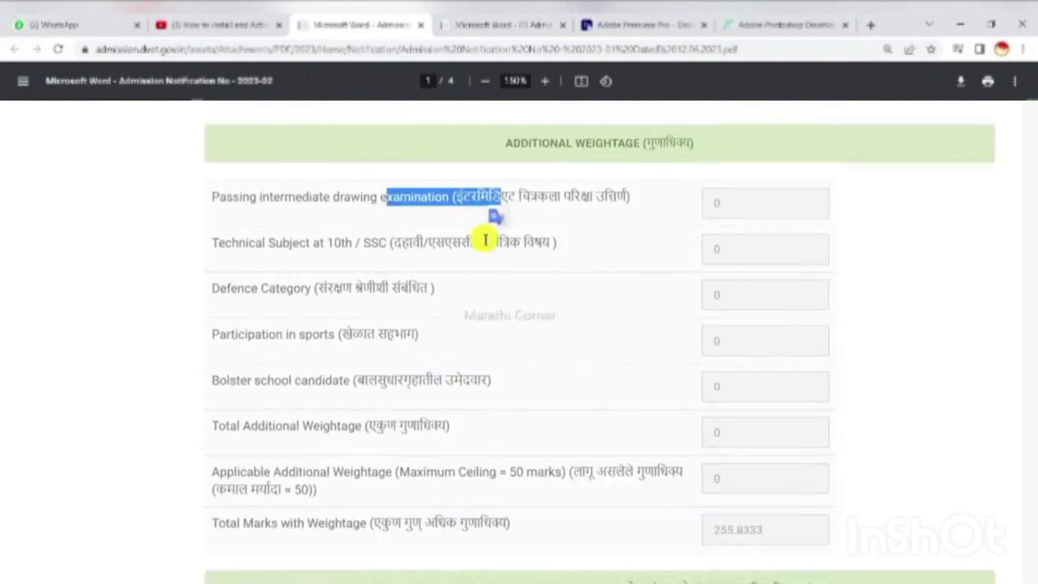
{"action": "left_click", "coordinate": [389, 245]}
{"action": "left_click_drag", "start_coordinate": [390, 245], "coordinate": [444, 247]}
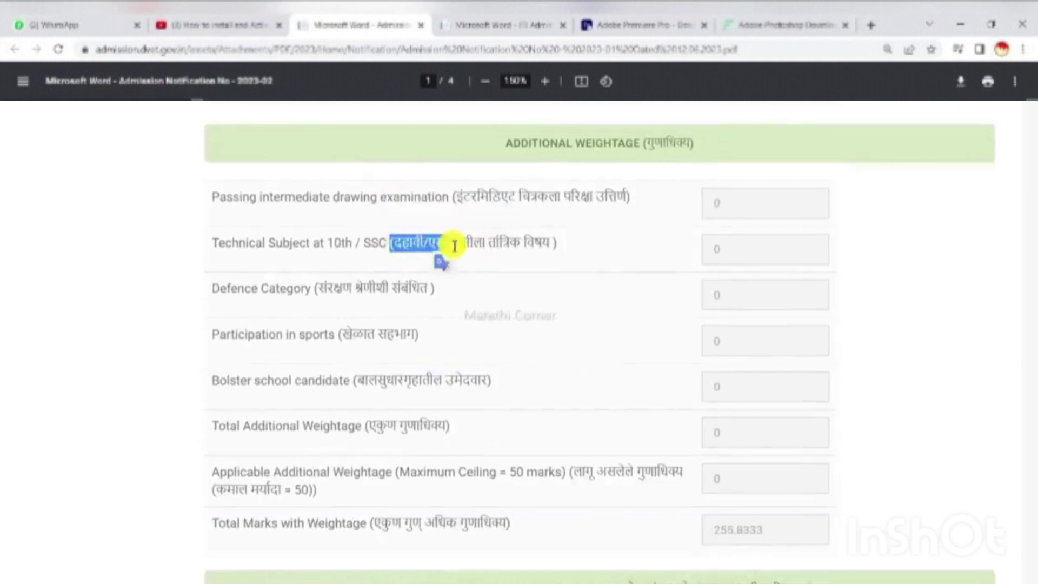
{"action": "scroll", "coordinate": [454, 246], "scroll_direction": "down", "scroll_amount": 1}
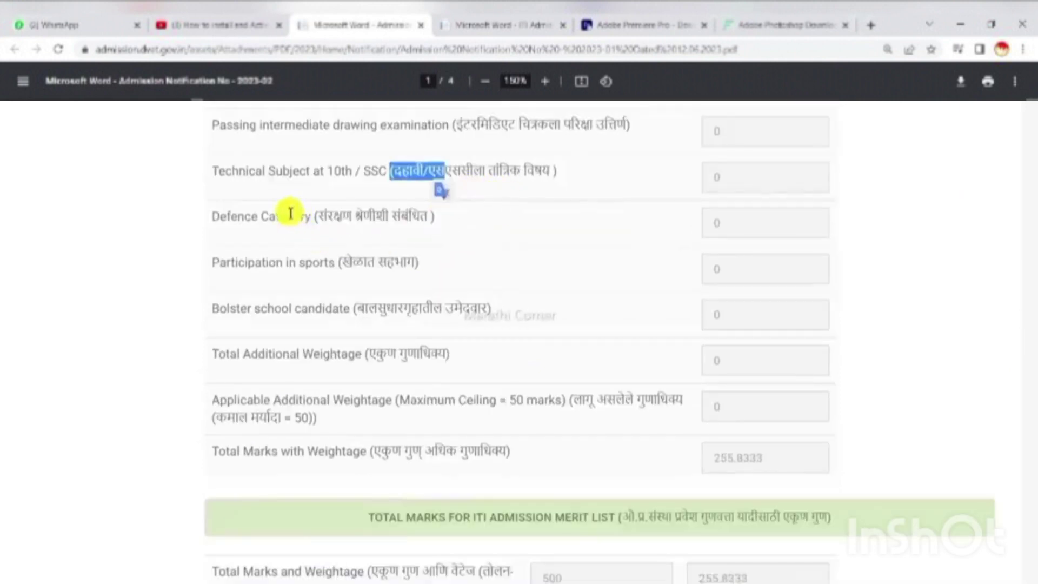
{"action": "left_click_drag", "start_coordinate": [290, 213], "coordinate": [351, 218]}
{"action": "left_click_drag", "start_coordinate": [299, 262], "coordinate": [409, 266]}
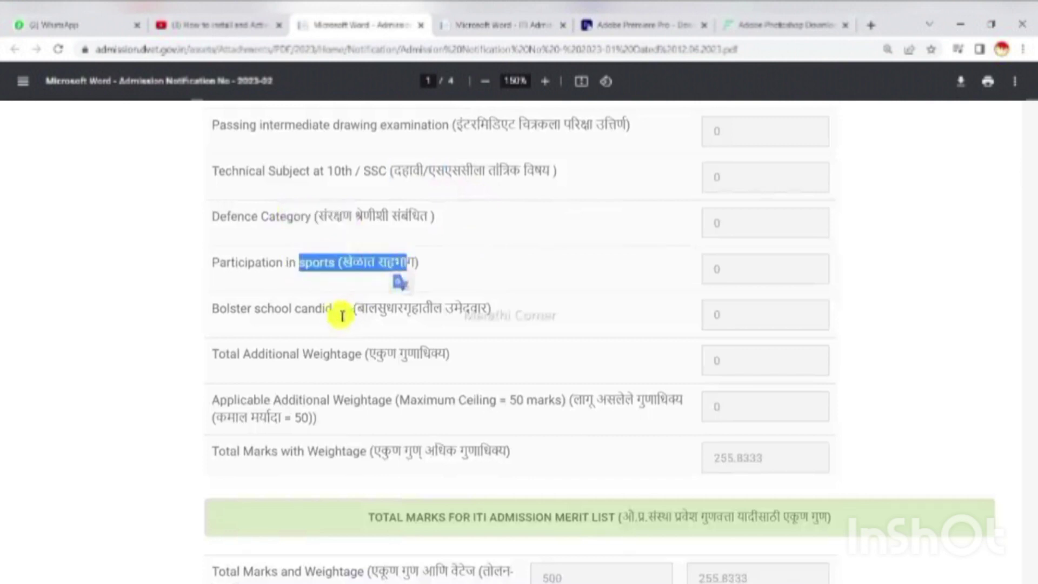
{"action": "left_click_drag", "start_coordinate": [385, 310], "coordinate": [424, 308]}
{"action": "left_click_drag", "start_coordinate": [414, 129], "coordinate": [557, 427]}
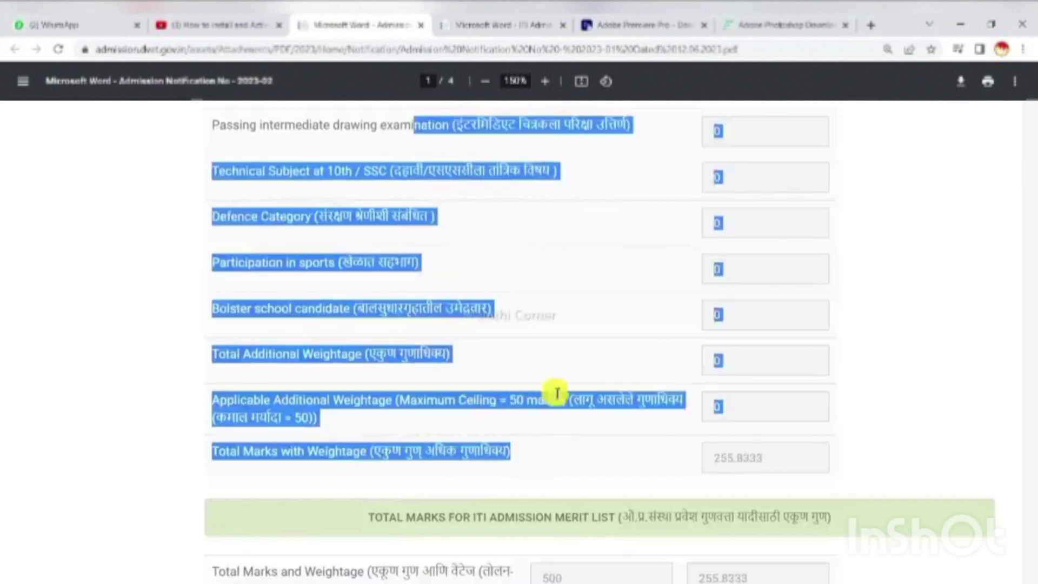
{"action": "left_click", "coordinate": [496, 297]}
{"action": "left_click_drag", "start_coordinate": [310, 125], "coordinate": [506, 413]}
{"action": "left_click", "coordinate": [575, 379]}
Check the total marks and percentage for the ITI admission merit list against the subject marks
{"action": "scroll", "coordinate": [575, 376], "scroll_direction": "down", "scroll_amount": 1}
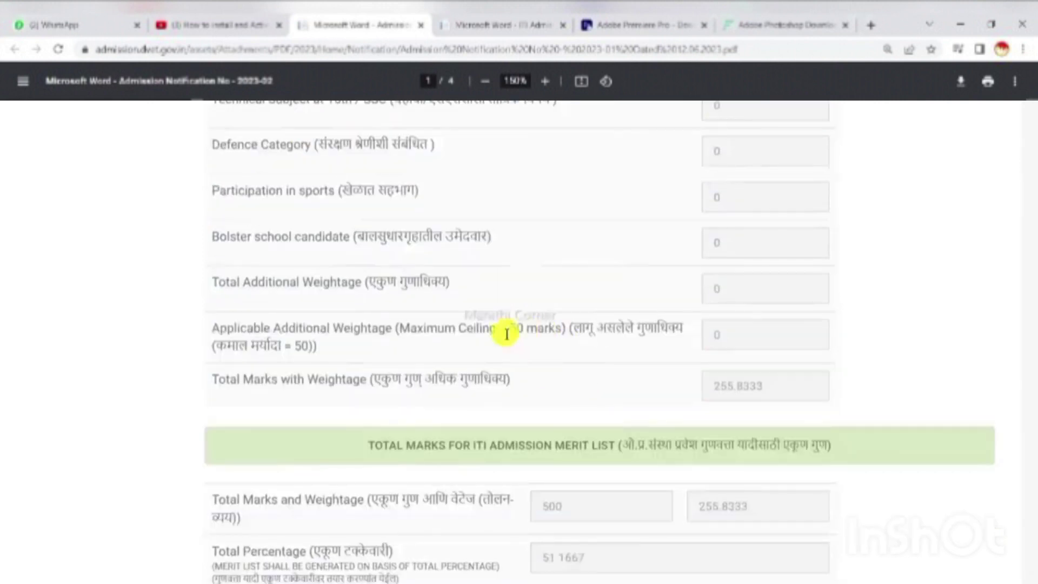
{"action": "scroll", "coordinate": [505, 336], "scroll_direction": "down", "scroll_amount": 1}
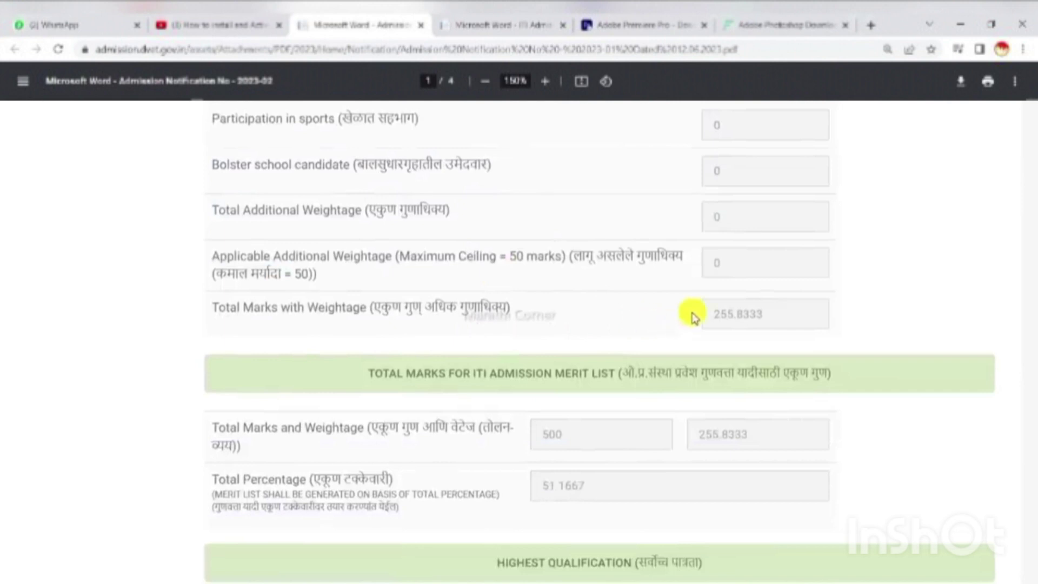
{"action": "scroll", "coordinate": [692, 317], "scroll_direction": "down", "scroll_amount": 1}
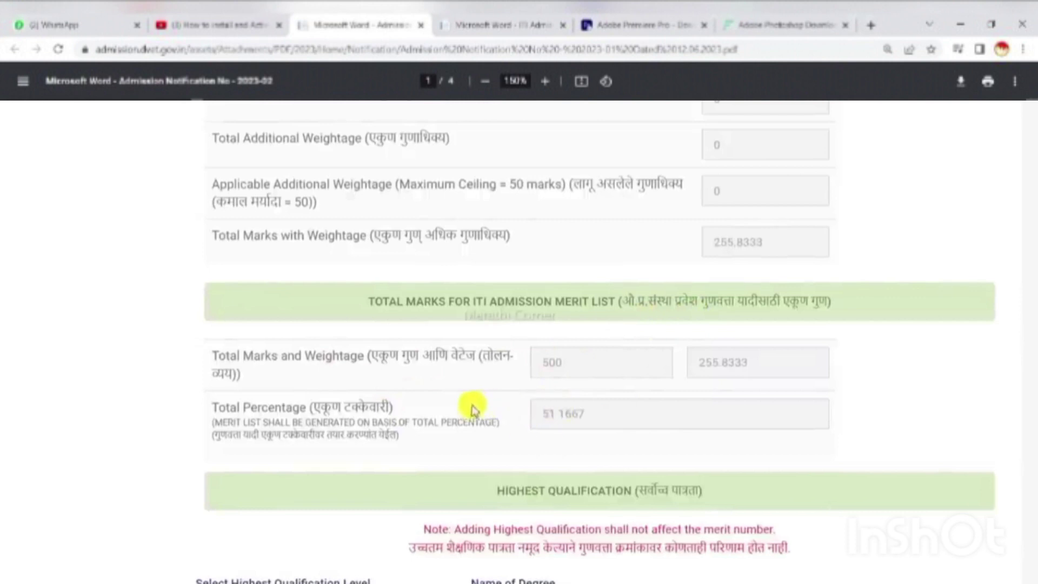
{"action": "scroll", "coordinate": [524, 371], "scroll_direction": "up", "scroll_amount": 8}
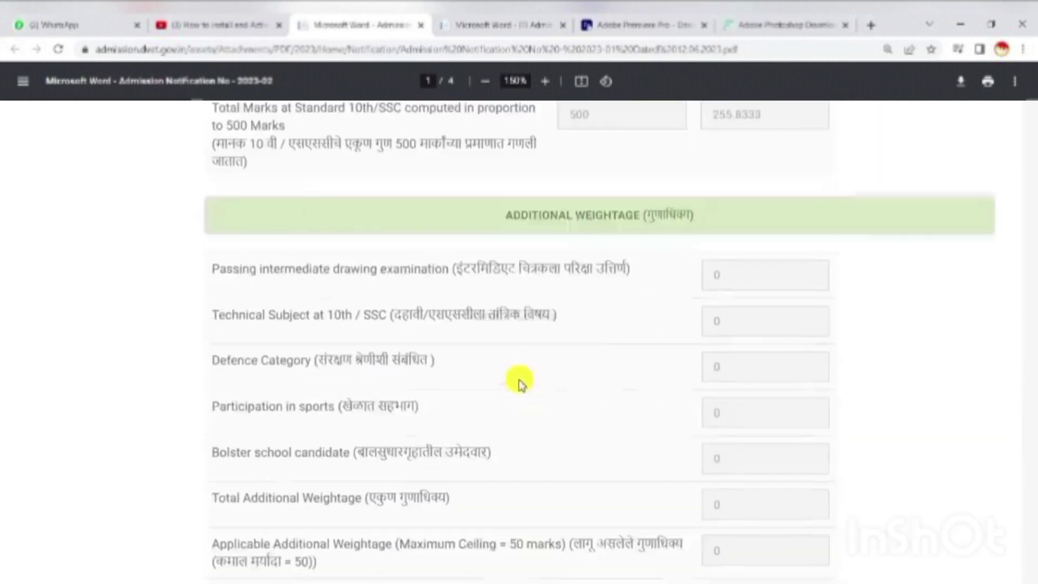
{"action": "scroll", "coordinate": [529, 371], "scroll_direction": "up", "scroll_amount": 4}
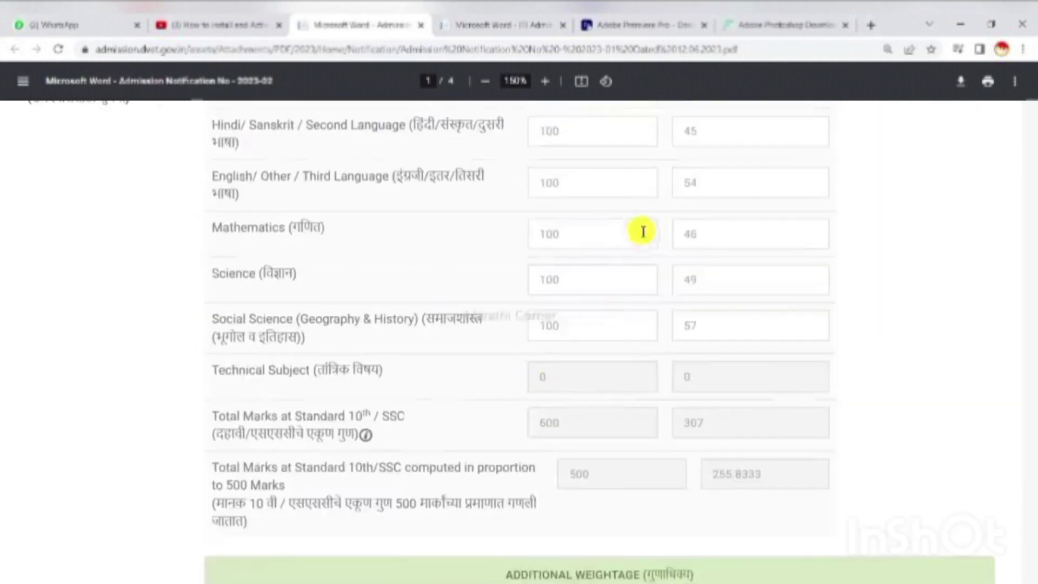
{"action": "scroll", "coordinate": [648, 238], "scroll_direction": "up", "scroll_amount": 3}
{"action": "left_click_drag", "start_coordinate": [647, 238], "coordinate": [411, 344]}
Set the highest qualification level to HSC in the Highest Qualification section below the marks and weightage details
{"action": "scroll", "coordinate": [411, 344], "scroll_direction": "down", "scroll_amount": 1}
{"action": "scroll", "coordinate": [411, 345], "scroll_direction": "down", "scroll_amount": 4}
{"action": "scroll", "coordinate": [464, 364], "scroll_direction": "down", "scroll_amount": 7}
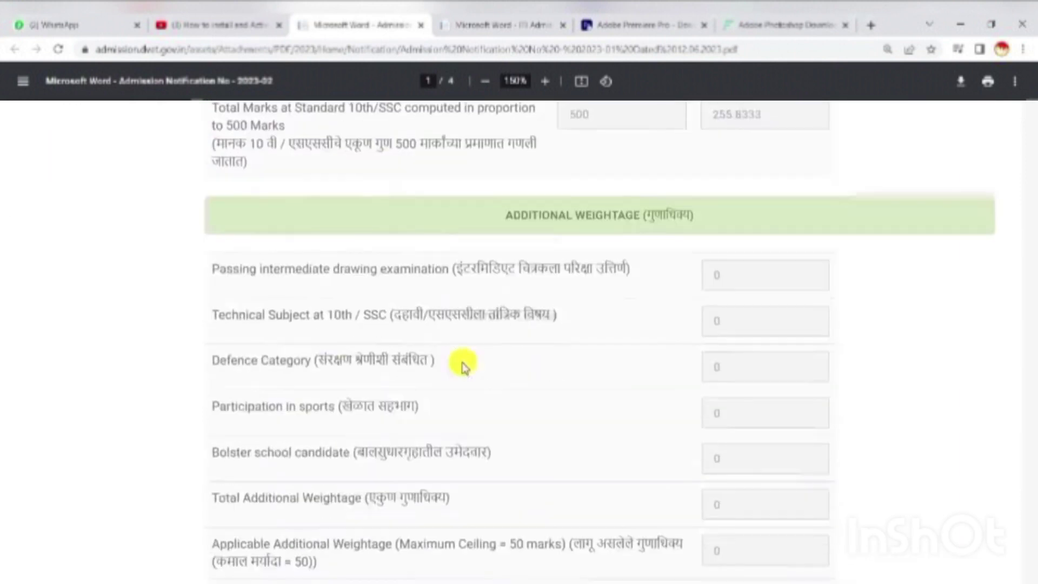
{"action": "scroll", "coordinate": [463, 364], "scroll_direction": "down", "scroll_amount": 4}
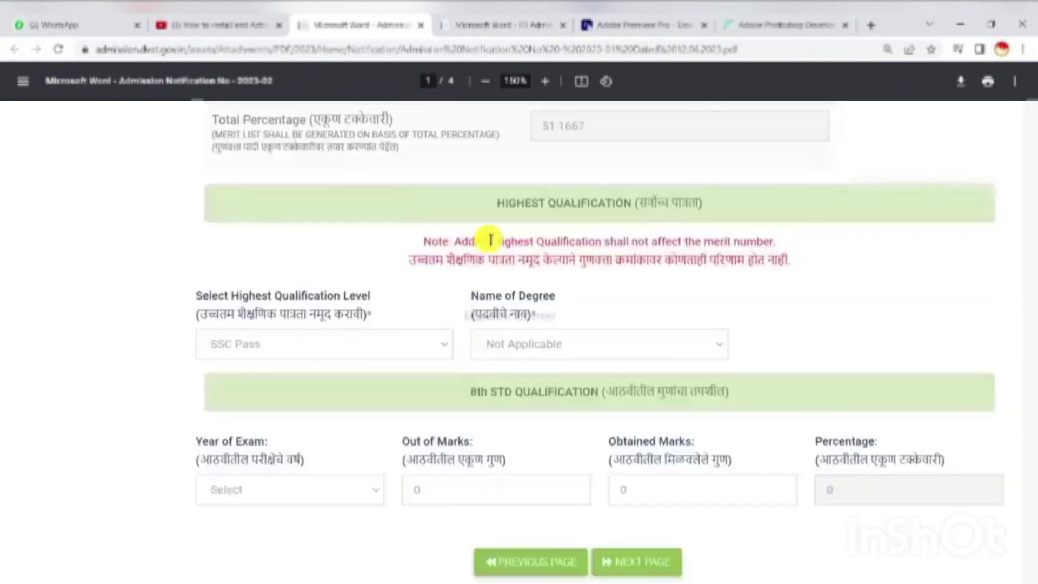
{"action": "left_click_drag", "start_coordinate": [530, 210], "coordinate": [668, 209]}
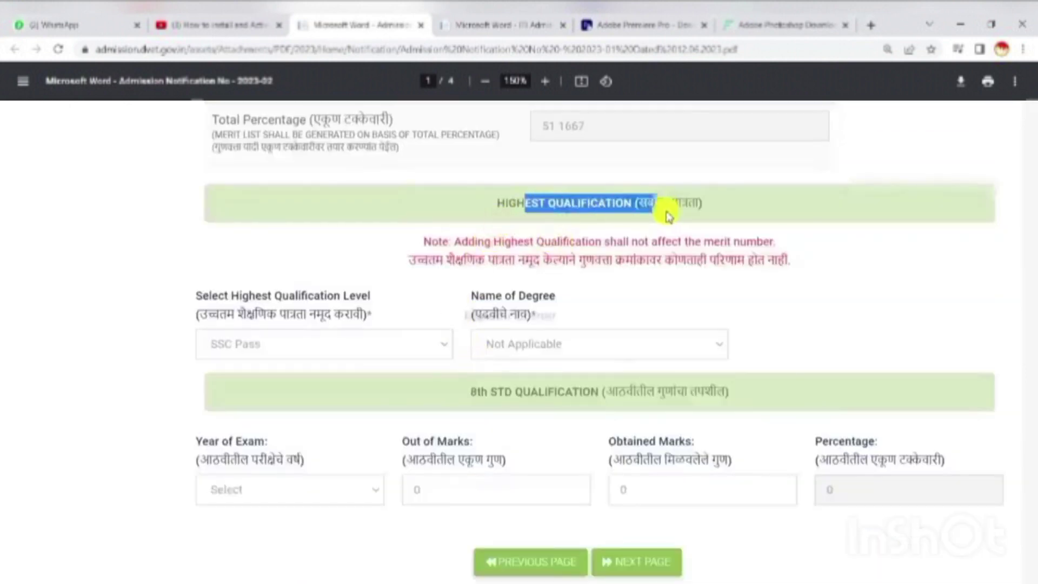
{"action": "scroll", "coordinate": [346, 284], "scroll_direction": "down", "scroll_amount": 1}
{"action": "left_click_drag", "start_coordinate": [197, 253], "coordinate": [359, 244]}
{"action": "left_click", "coordinate": [265, 279]}
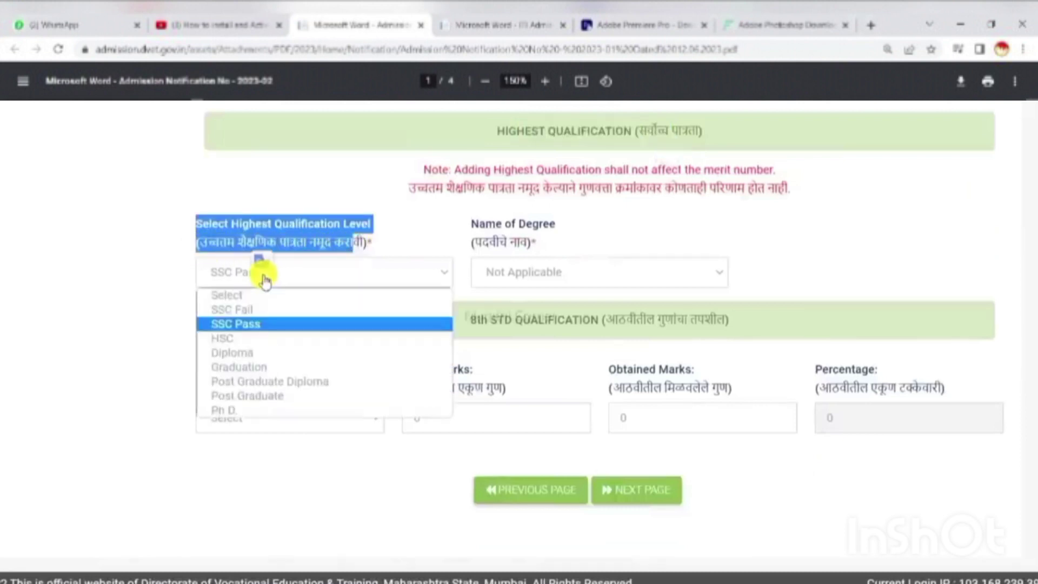
{"action": "left_click", "coordinate": [265, 340]}
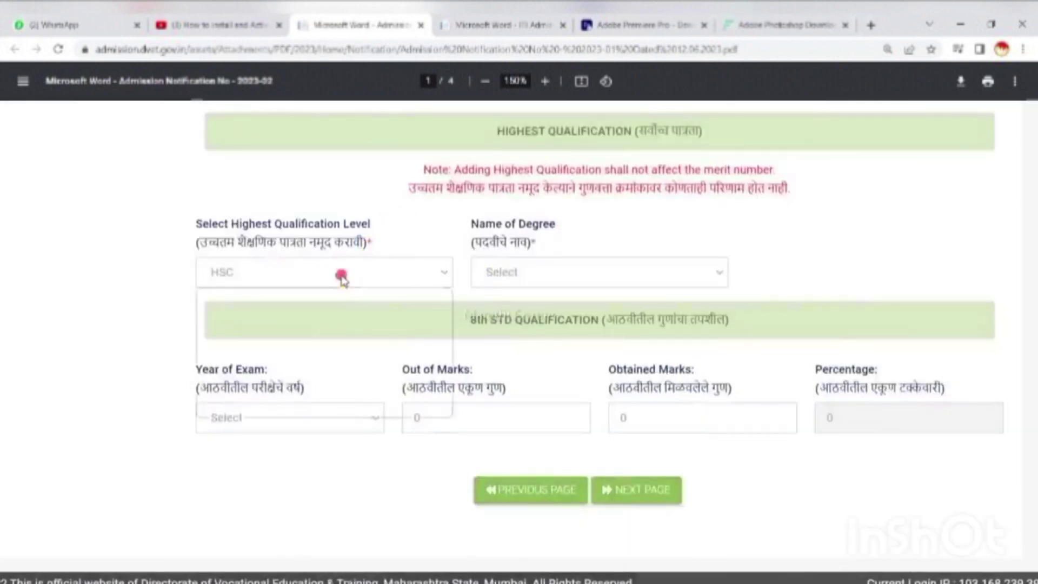
Keep HSC as the highest qualification level and choose Arts as the name of degree
{"action": "left_click", "coordinate": [342, 273]}
{"action": "left_click", "coordinate": [295, 340]}
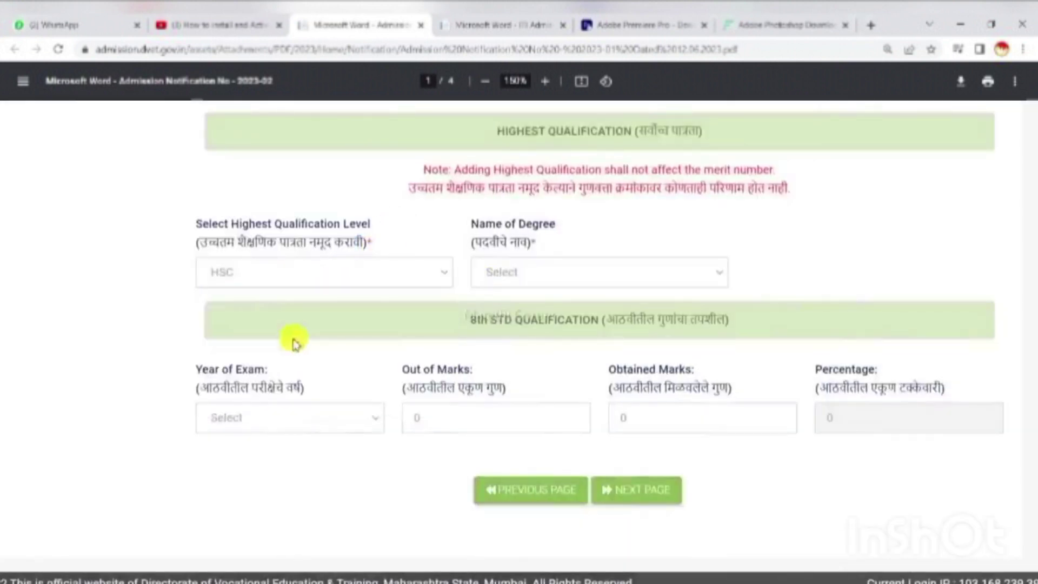
{"action": "left_click", "coordinate": [376, 276]}
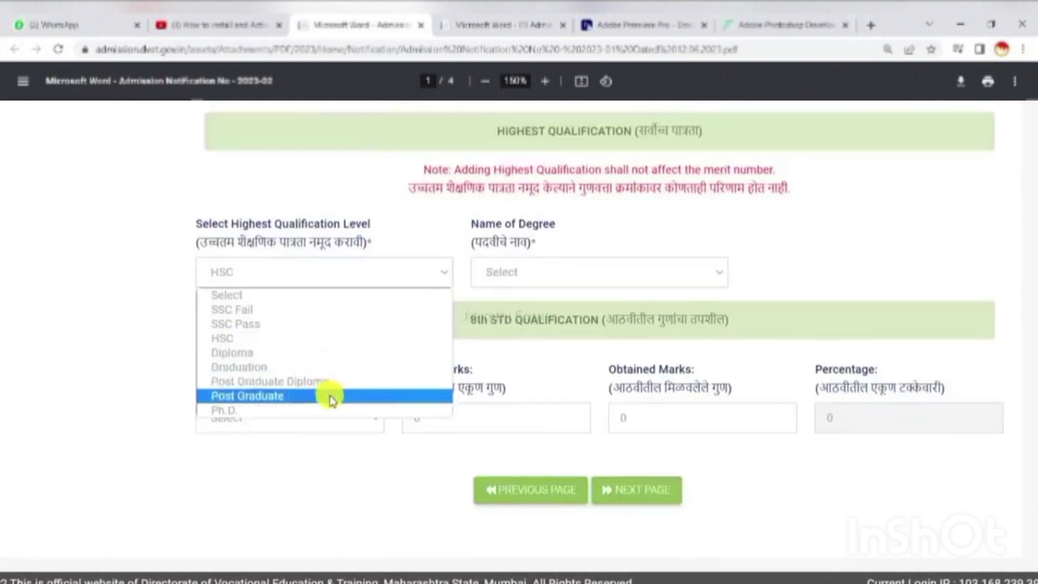
{"action": "left_click", "coordinate": [279, 339]}
{"action": "left_click", "coordinate": [331, 273]}
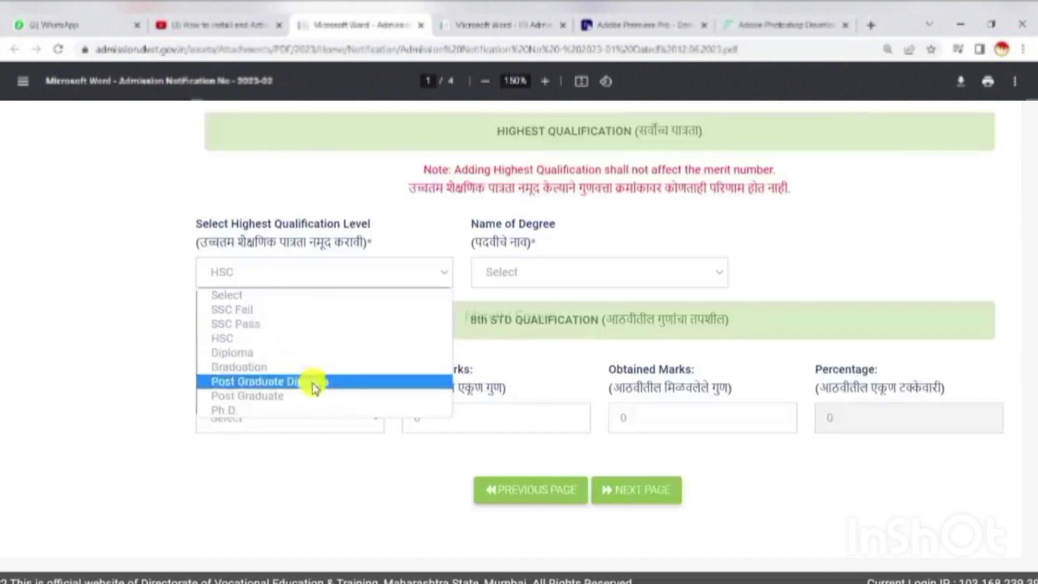
{"action": "left_click", "coordinate": [522, 271]}
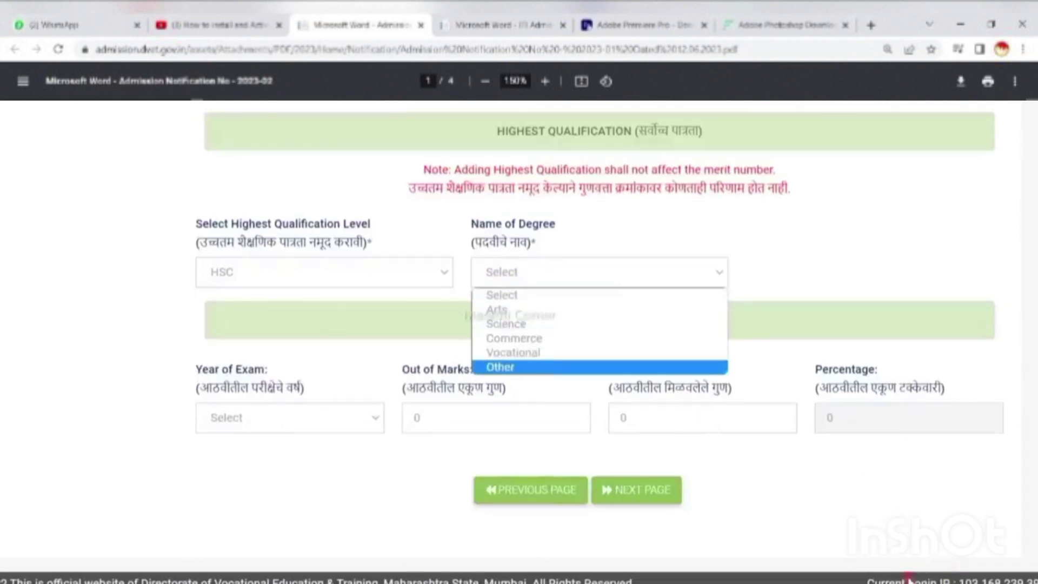
{"action": "left_click", "coordinate": [538, 313]}
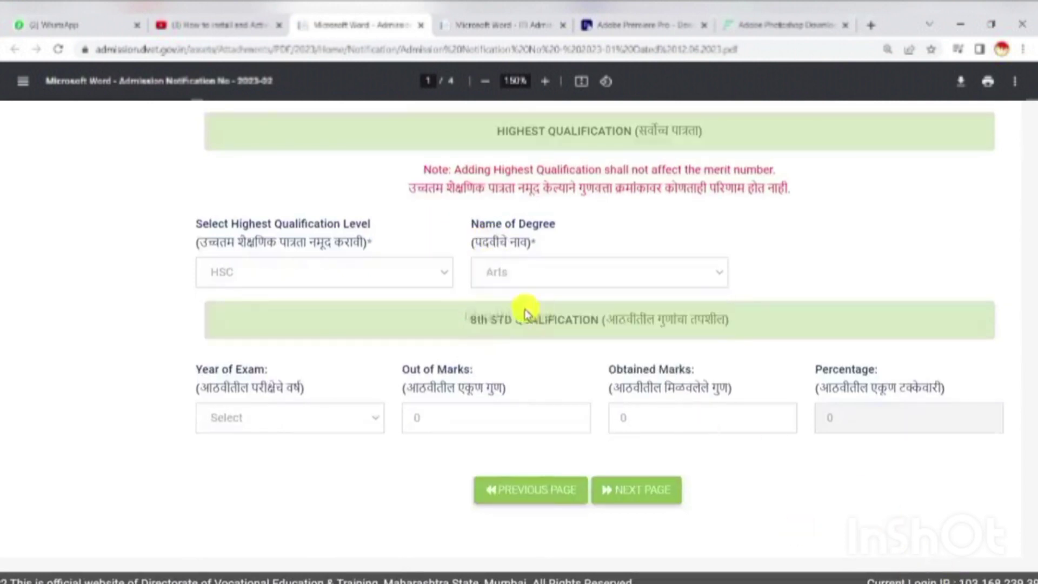
{"action": "left_click", "coordinate": [530, 274]}
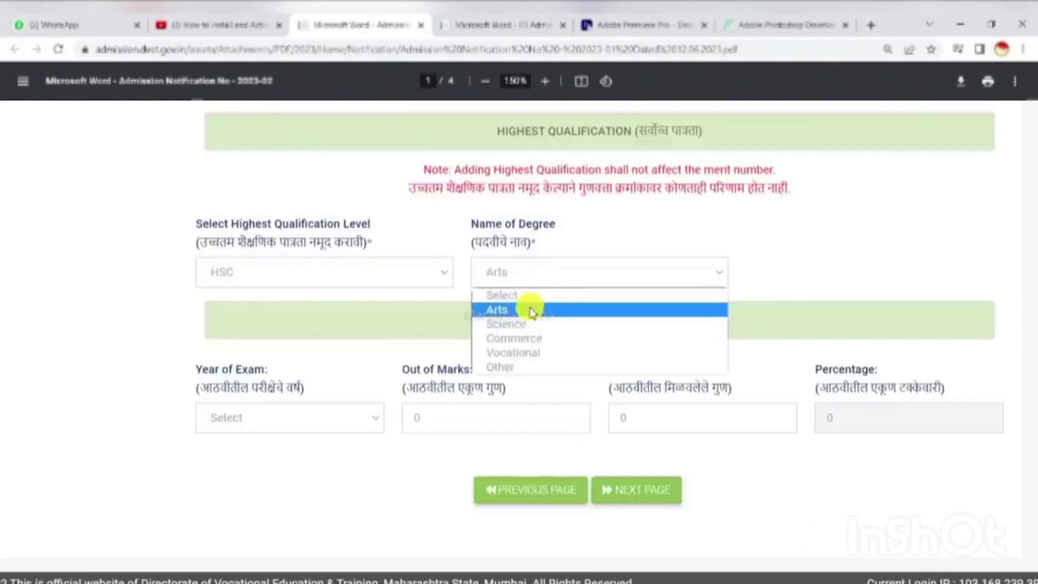
{"action": "left_click", "coordinate": [531, 309]}
Examine the 8th STD Qualification section: year of exam options, out of marks, obtained marks and percentage
{"action": "scroll", "coordinate": [254, 360], "scroll_direction": "down", "scroll_amount": 1}
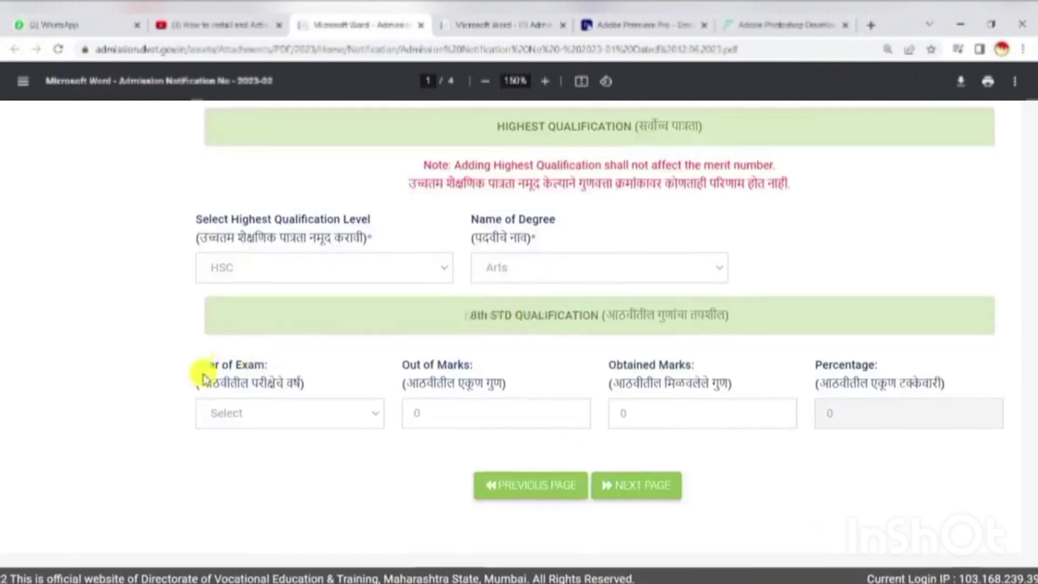
{"action": "left_click_drag", "start_coordinate": [469, 319], "coordinate": [691, 319]}
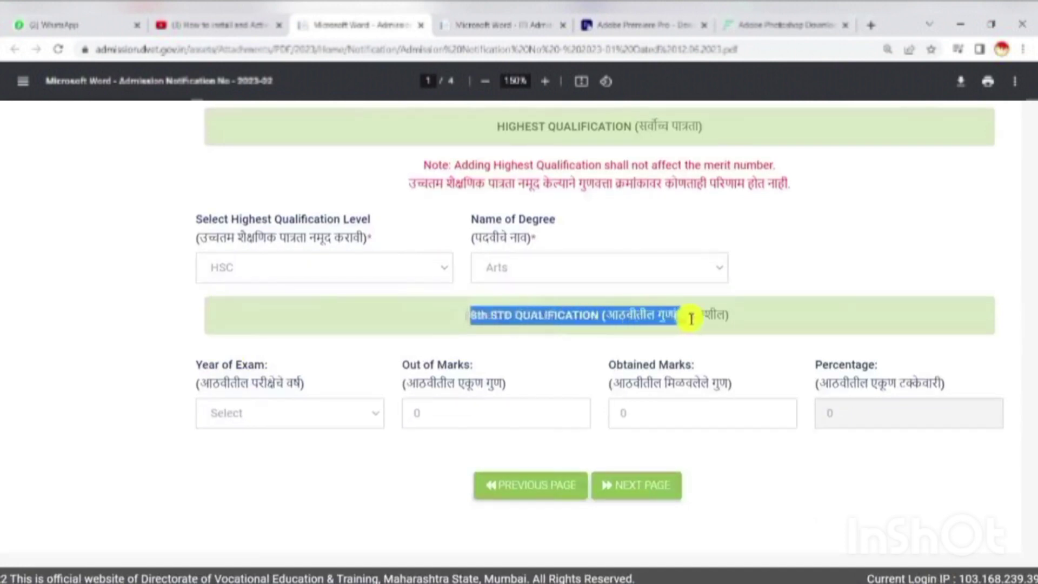
{"action": "left_click", "coordinate": [597, 335]}
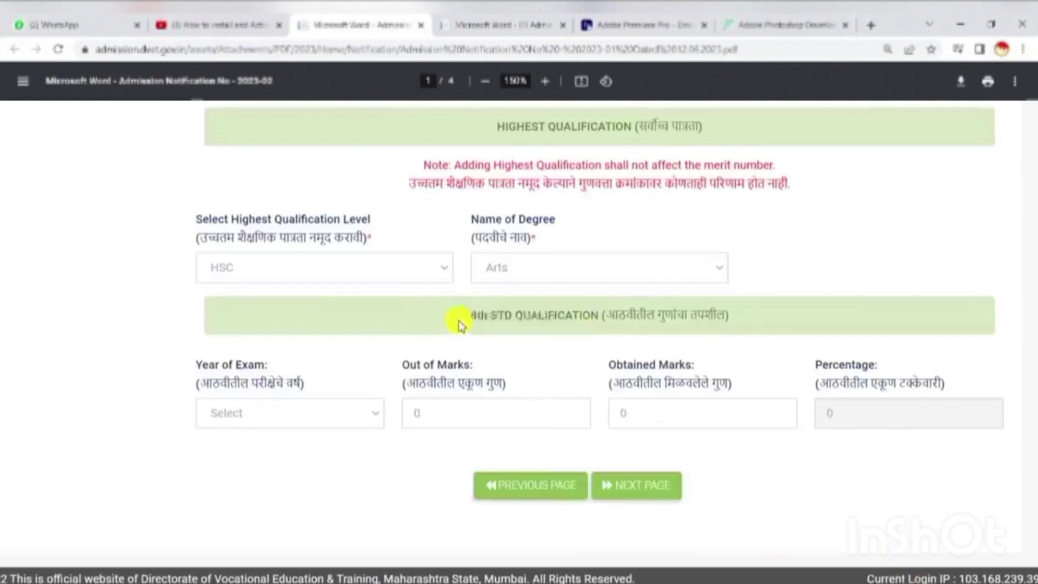
{"action": "left_click_drag", "start_coordinate": [520, 319], "coordinate": [721, 329]}
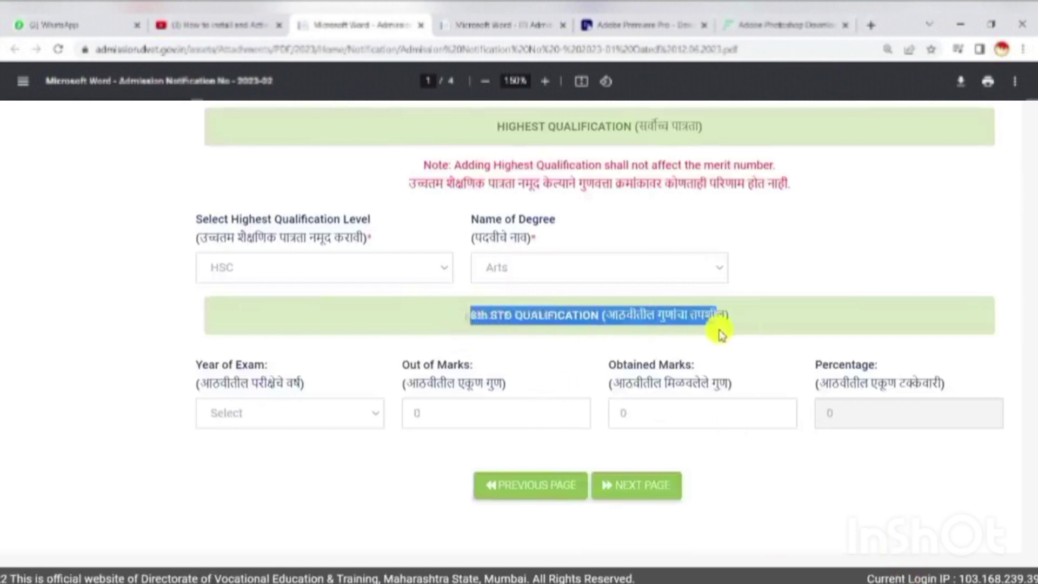
{"action": "left_click", "coordinate": [643, 338]}
{"action": "left_click_drag", "start_coordinate": [474, 346], "coordinate": [324, 408]}
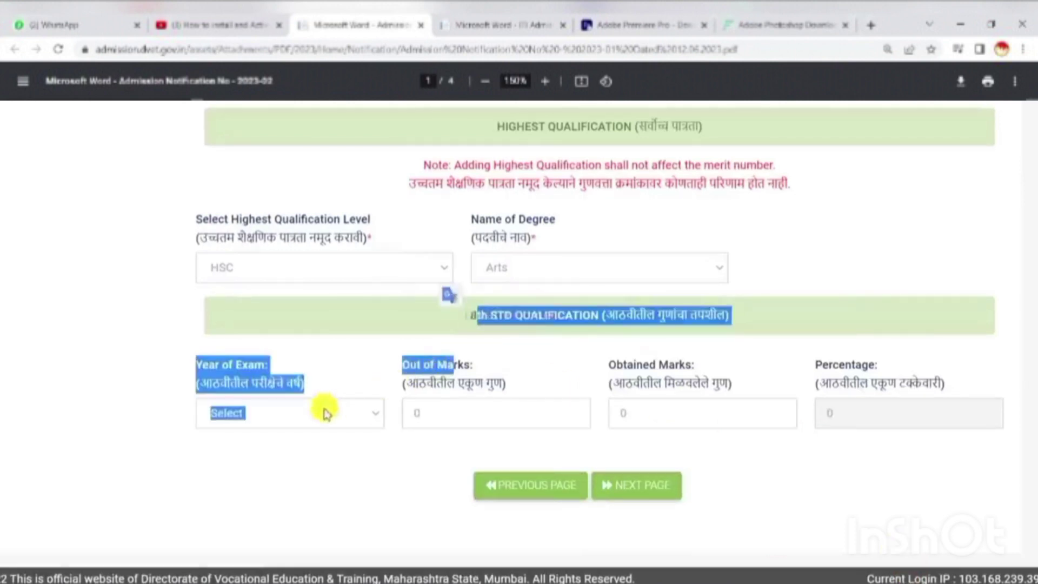
{"action": "left_click", "coordinate": [290, 423]}
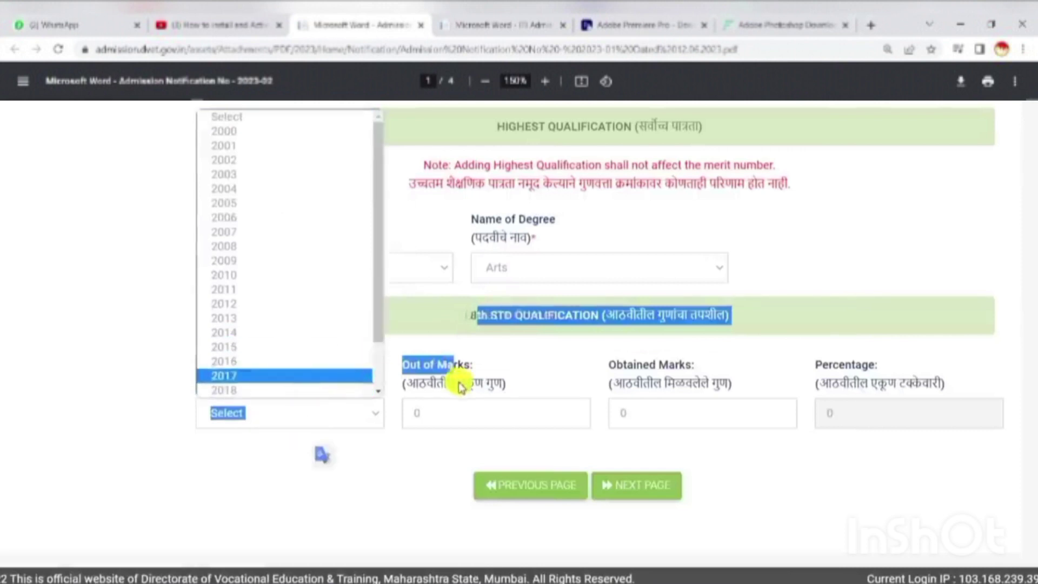
{"action": "left_click", "coordinate": [459, 390]}
{"action": "left_click_drag", "start_coordinate": [475, 384], "coordinate": [718, 382]}
{"action": "left_click", "coordinate": [660, 409]}
{"action": "left_click", "coordinate": [829, 408]}
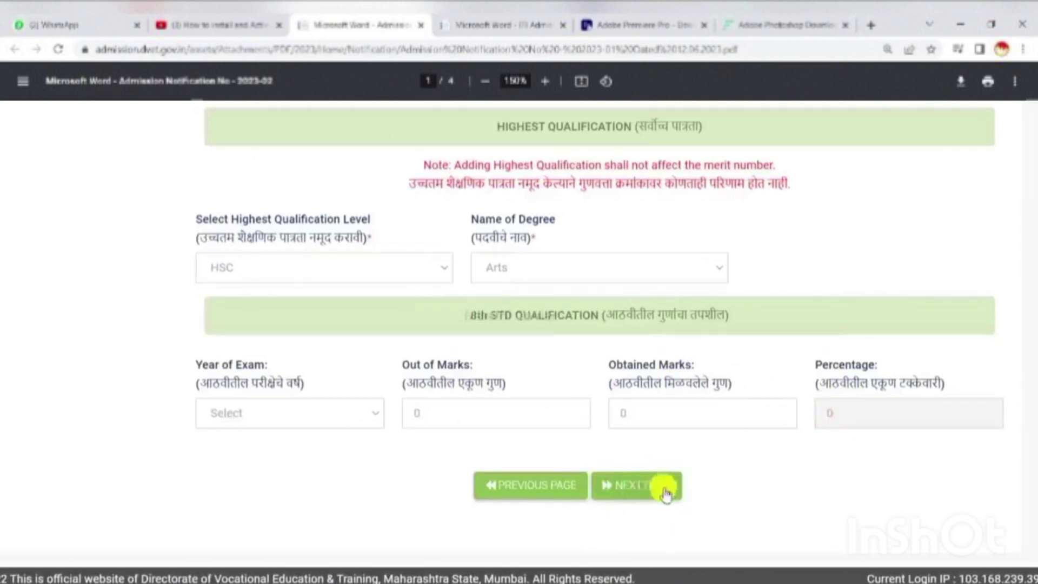
Leave the 8th STD qualification details unfilled and proceed to the Previous Training Details page
{"action": "left_click_drag", "start_coordinate": [571, 315], "coordinate": [656, 437]}
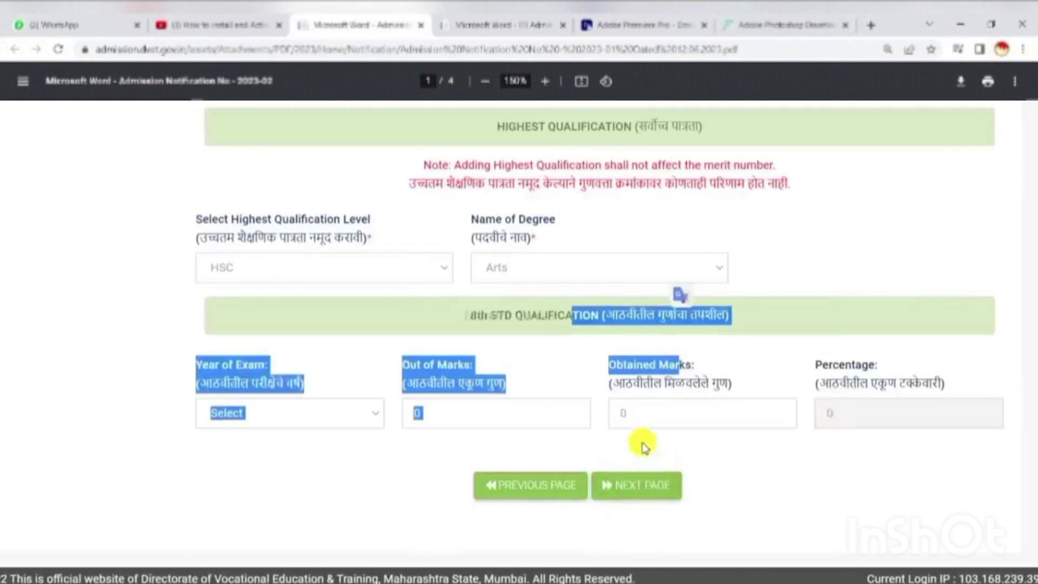
{"action": "left_click", "coordinate": [644, 440]}
{"action": "left_click", "coordinate": [657, 498]}
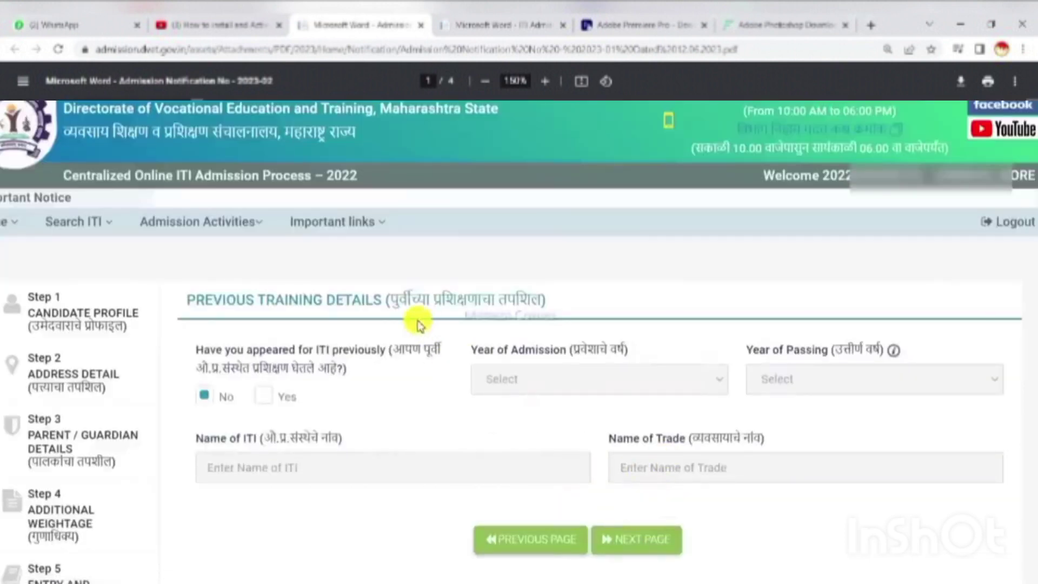
Answer Yes to having appeared for ITI previously and set the year of admission to 2019
{"action": "scroll", "coordinate": [205, 300], "scroll_direction": "down", "scroll_amount": 1}
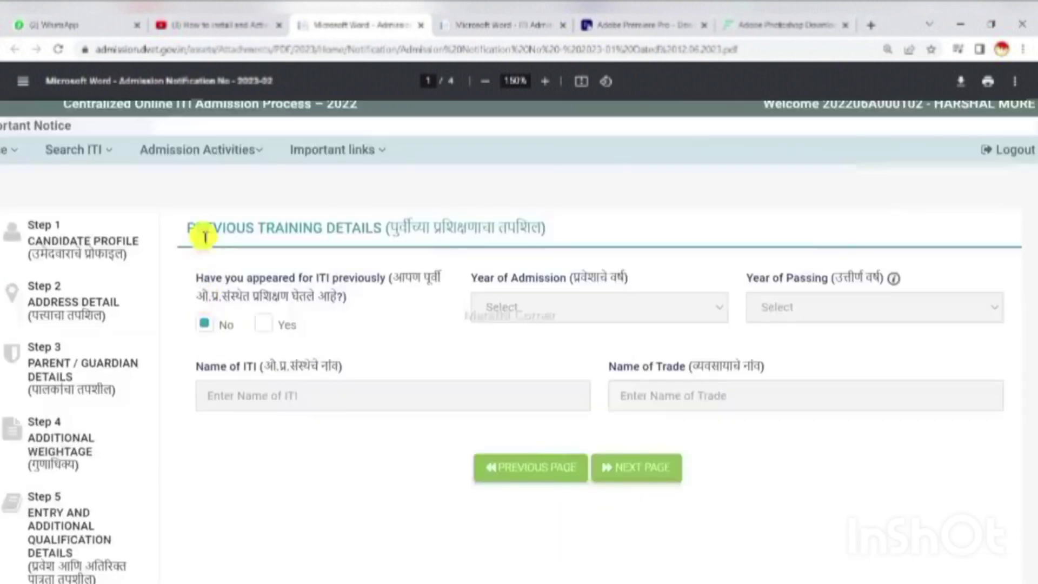
{"action": "left_click_drag", "start_coordinate": [220, 227], "coordinate": [493, 231]}
{"action": "left_click", "coordinate": [360, 240]}
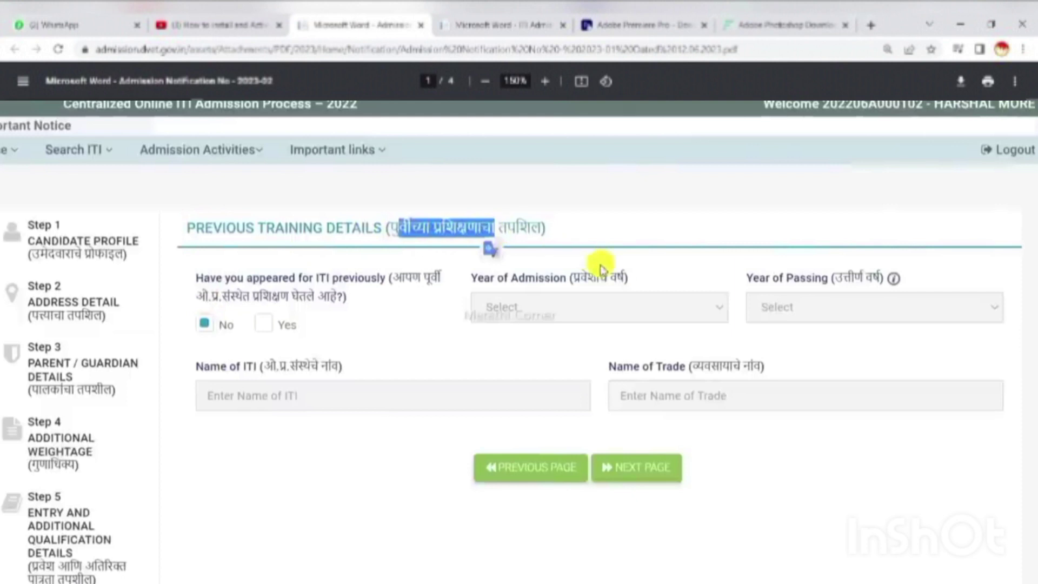
{"action": "left_click", "coordinate": [558, 249]}
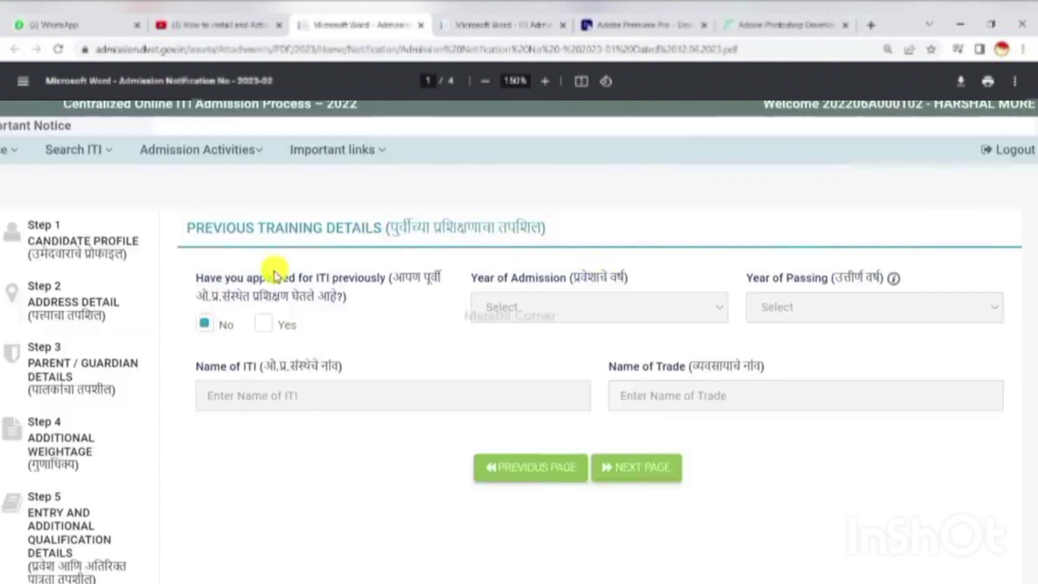
{"action": "scroll", "coordinate": [273, 270], "scroll_direction": "down", "scroll_amount": 1}
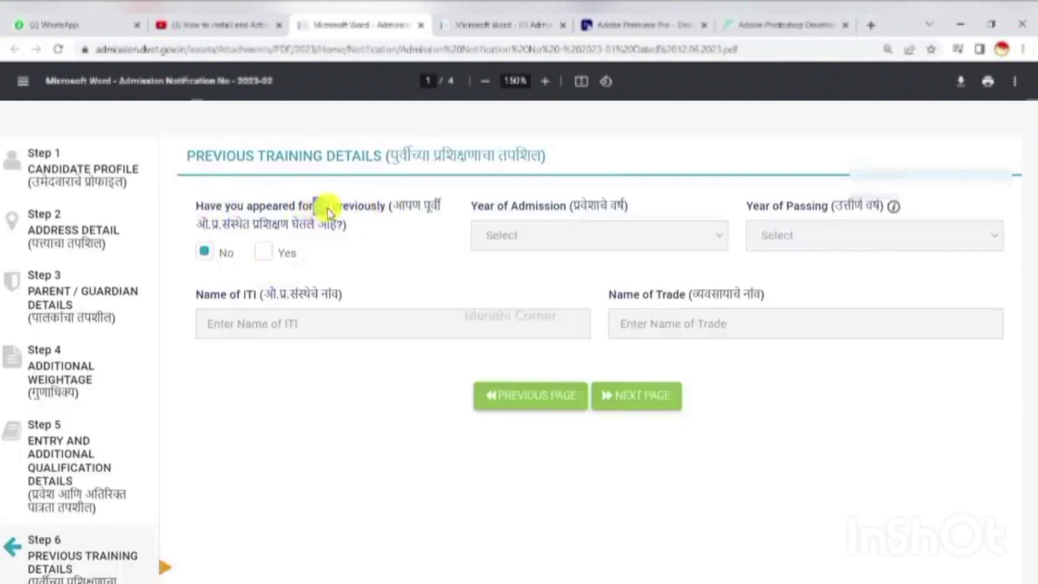
{"action": "left_click", "coordinate": [264, 255]}
{"action": "left_click", "coordinate": [495, 235]}
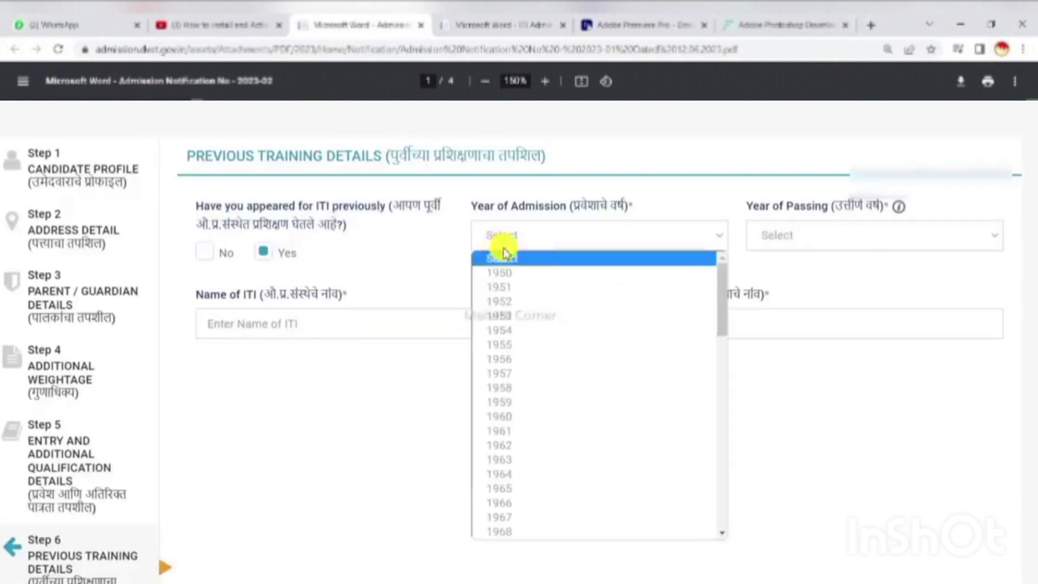
{"action": "scroll", "coordinate": [541, 325], "scroll_direction": "down", "scroll_amount": 14}
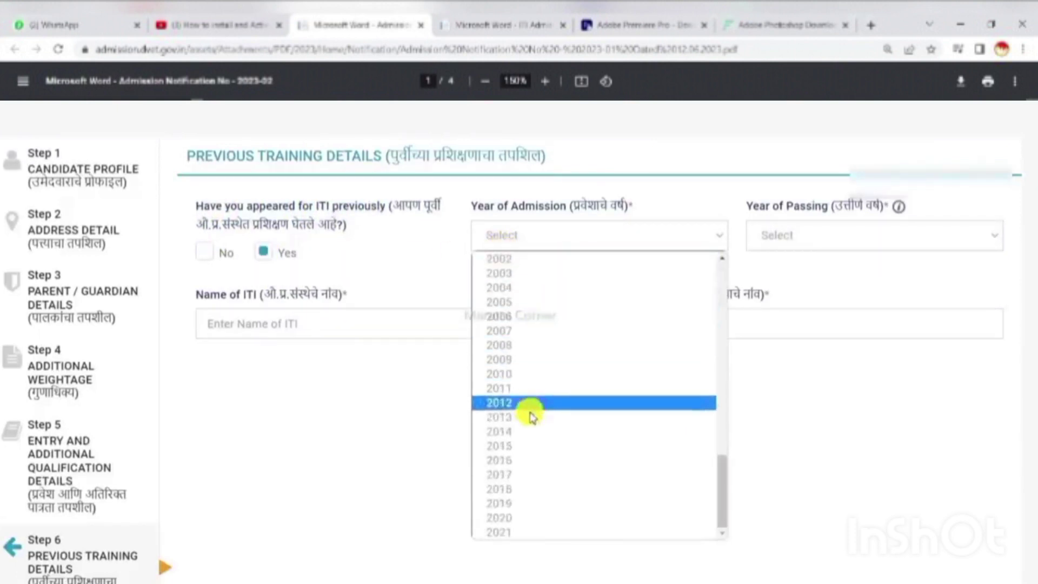
{"action": "left_click", "coordinate": [536, 504]}
Look through the year of passing options and inspect the ITI name field
{"action": "left_click", "coordinate": [786, 233]}
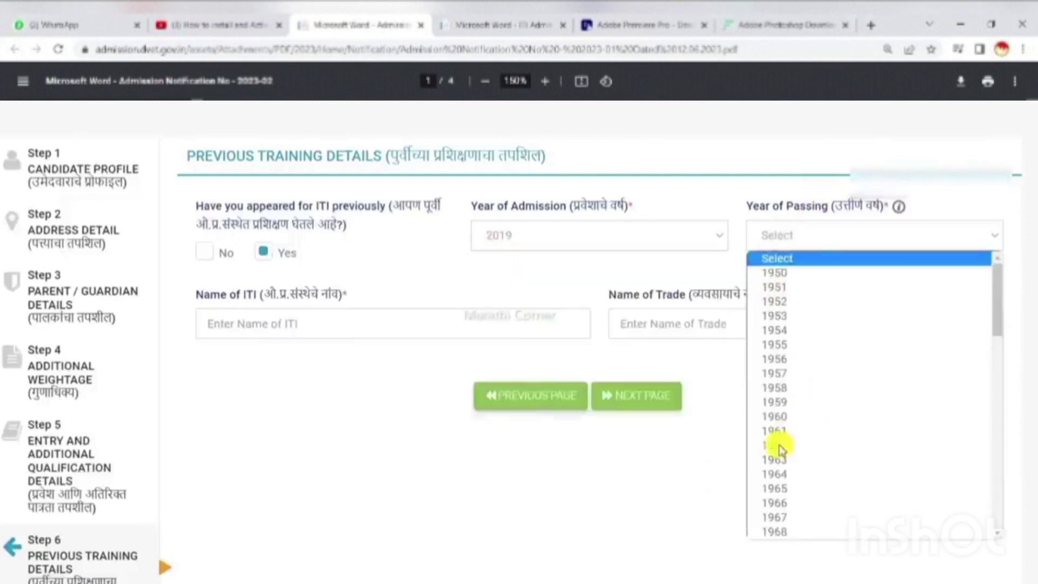
{"action": "scroll", "coordinate": [780, 449], "scroll_direction": "down", "scroll_amount": 14}
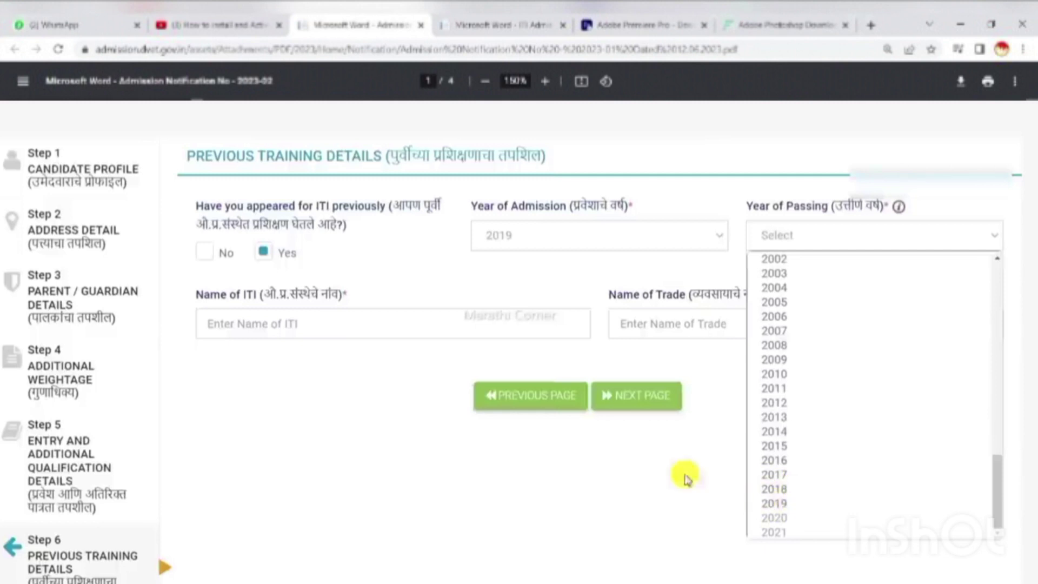
{"action": "left_click_drag", "start_coordinate": [321, 302], "coordinate": [294, 303]}
{"action": "left_click", "coordinate": [354, 324]}
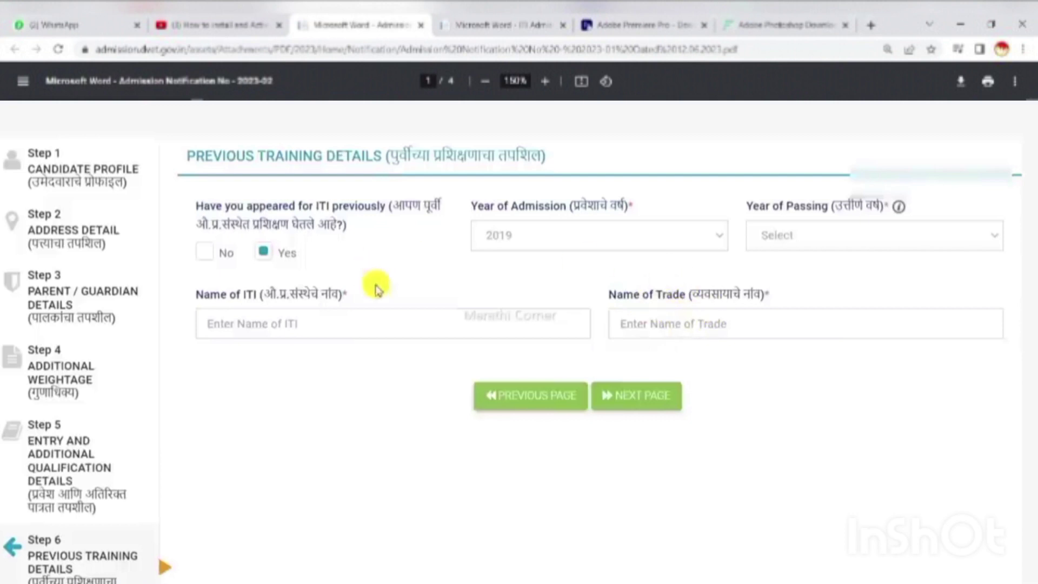
Answer No to having appeared for ITI previously and proceed to the Undertaking by Candidate page
{"action": "left_click_drag", "start_coordinate": [196, 206], "coordinate": [367, 231]}
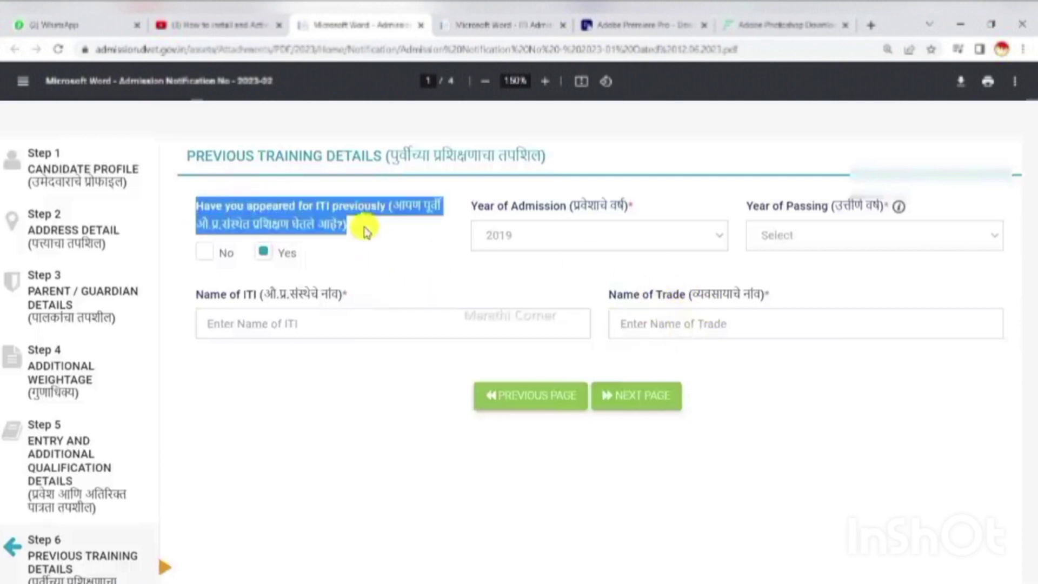
{"action": "left_click", "coordinate": [368, 233]}
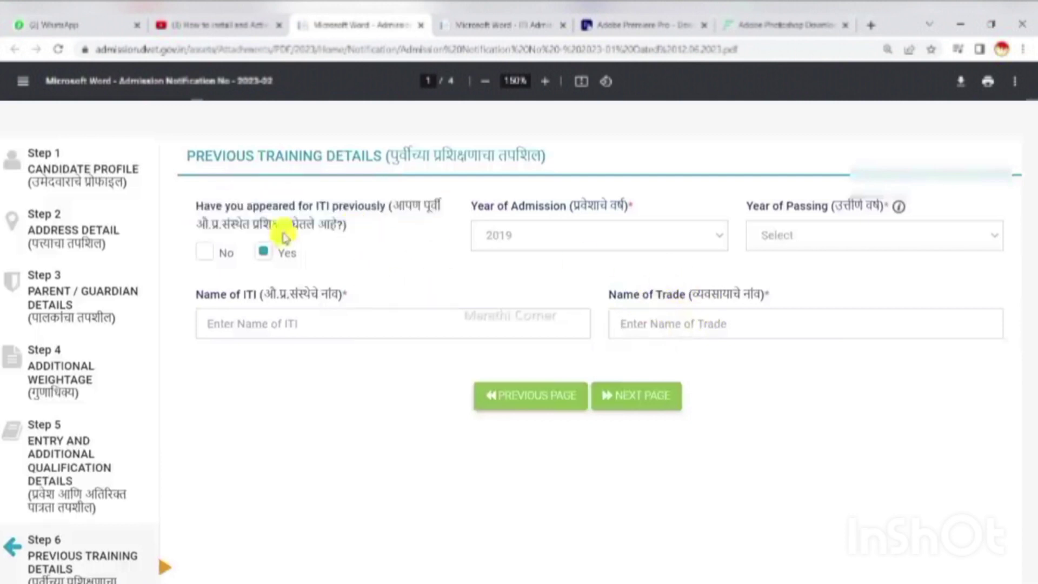
{"action": "left_click", "coordinate": [206, 259]}
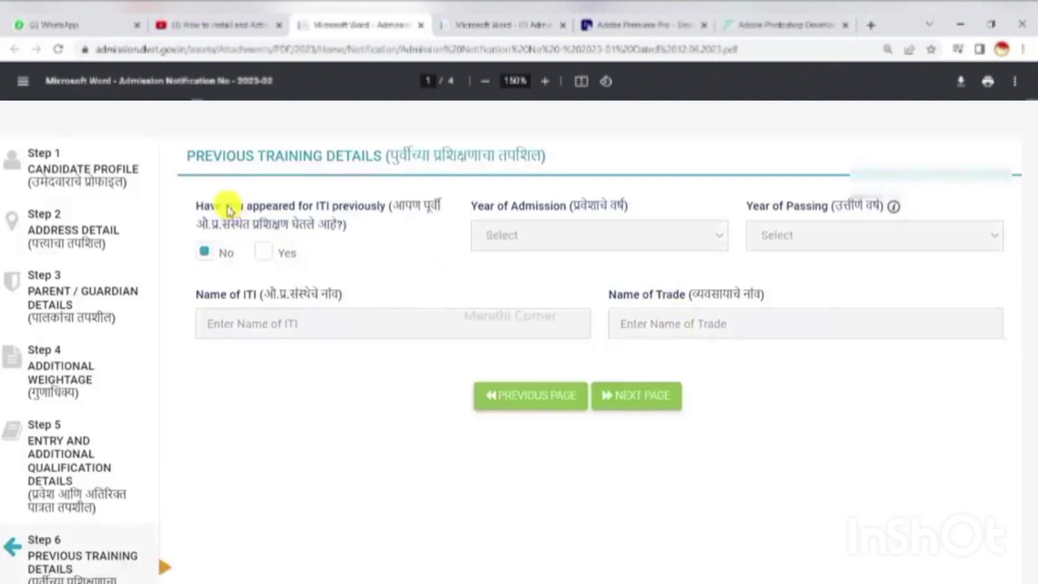
{"action": "left_click_drag", "start_coordinate": [229, 210], "coordinate": [344, 229]}
{"action": "left_click", "coordinate": [212, 258]}
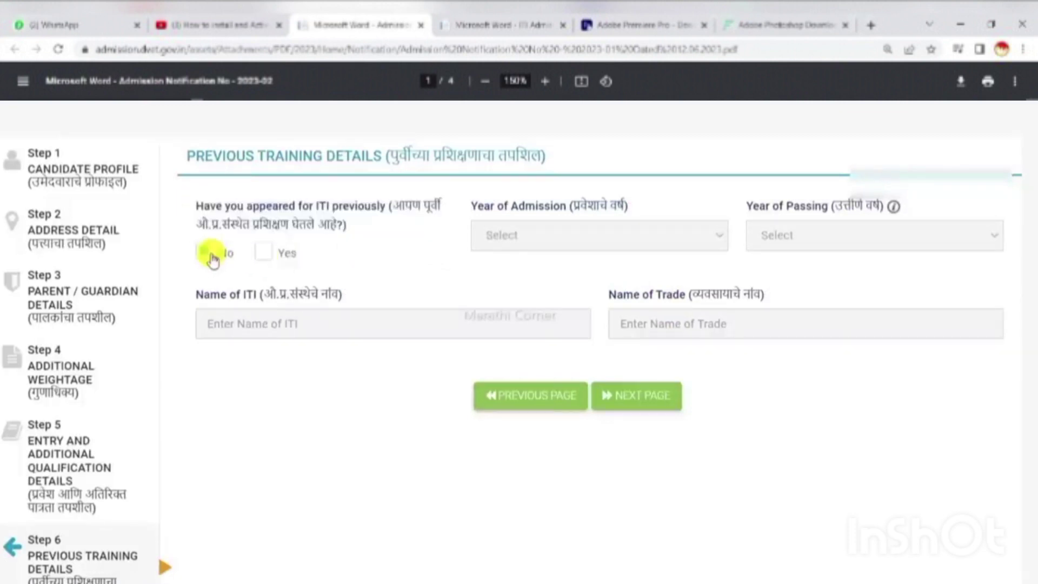
{"action": "left_click", "coordinate": [659, 403]}
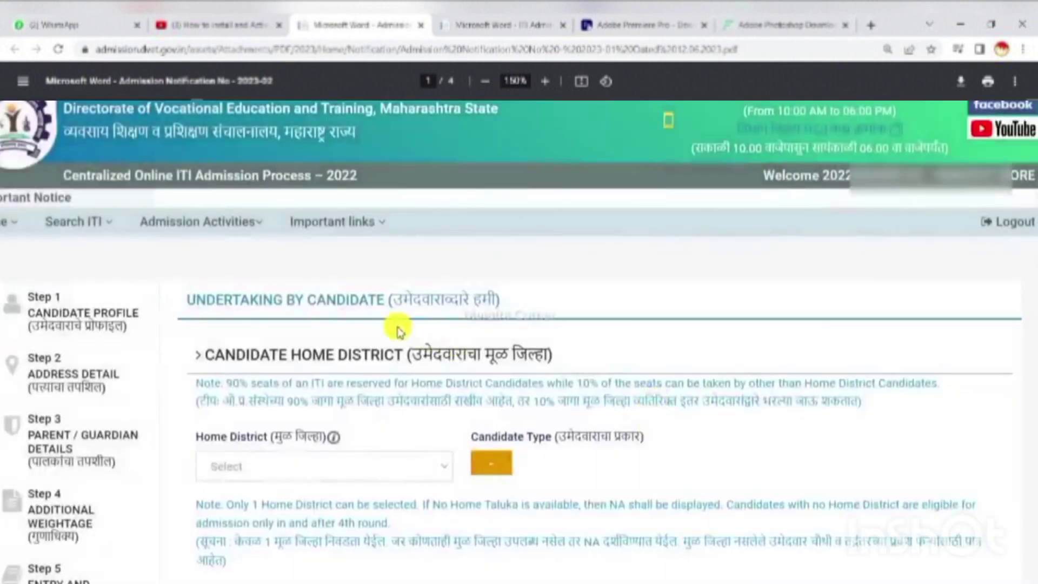
{"action": "scroll", "coordinate": [288, 413], "scroll_direction": "down", "scroll_amount": 1}
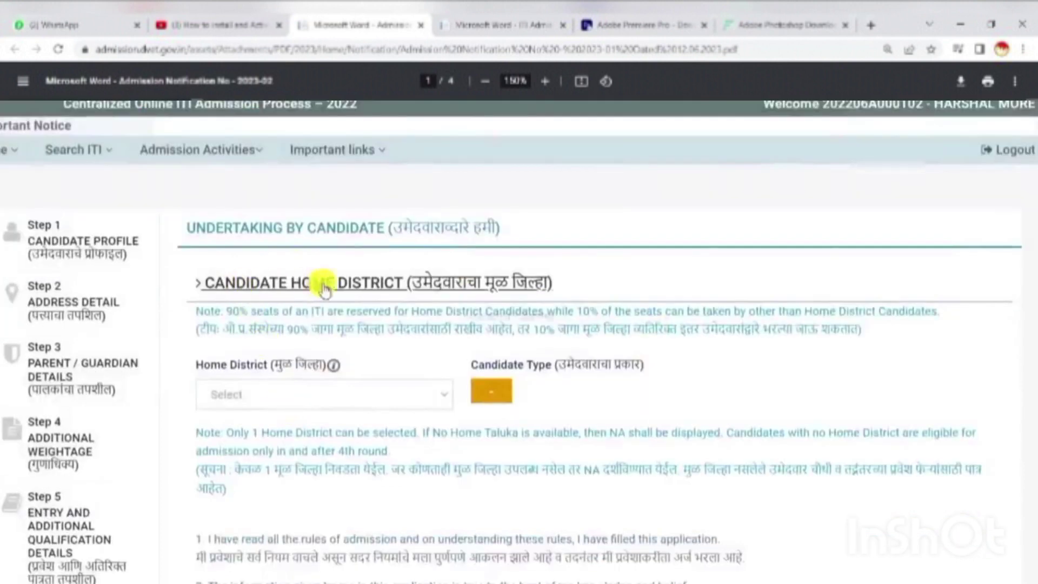
Set the candidate's home district to Pune and accept the undertaking declarations
{"action": "scroll", "coordinate": [225, 399], "scroll_direction": "down", "scroll_amount": 1}
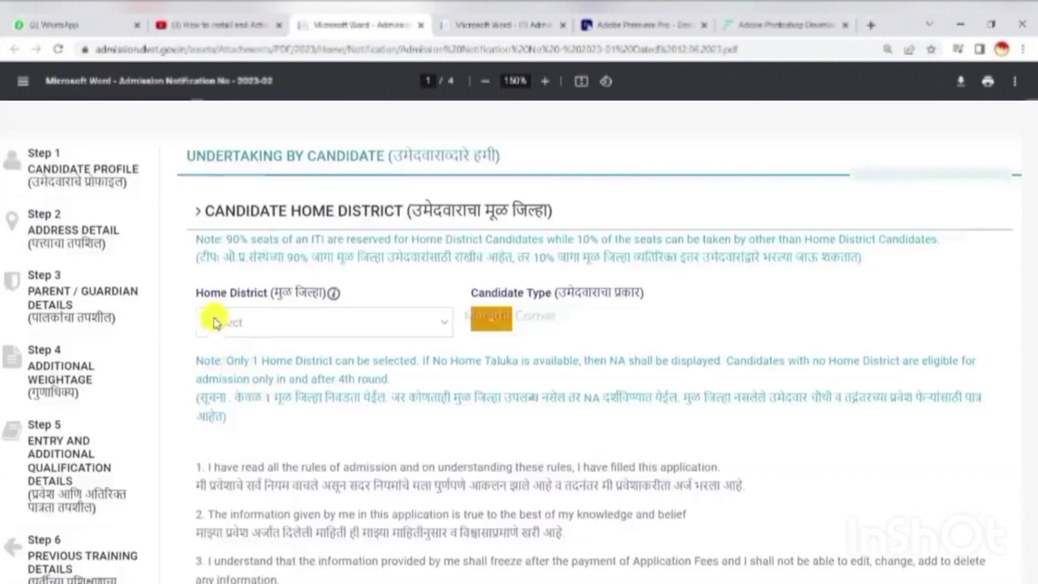
{"action": "left_click", "coordinate": [246, 327]}
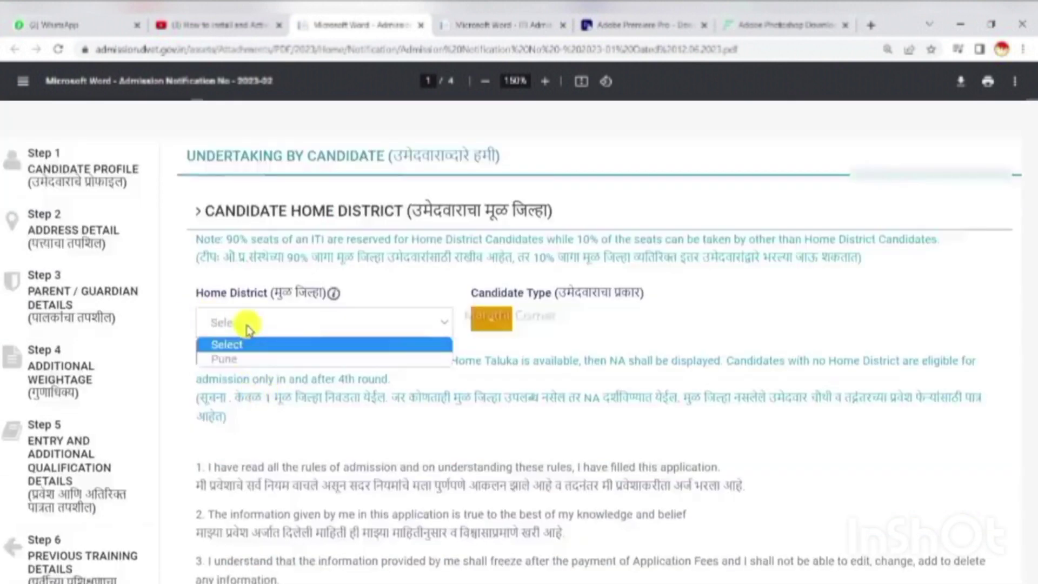
{"action": "left_click", "coordinate": [257, 362]}
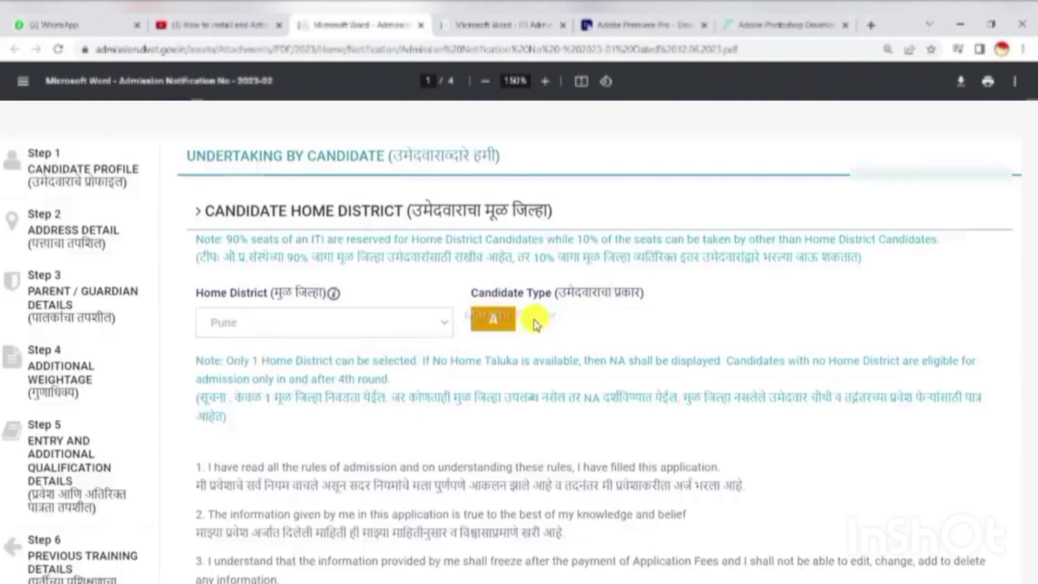
{"action": "scroll", "coordinate": [401, 346], "scroll_direction": "down", "scroll_amount": 8}
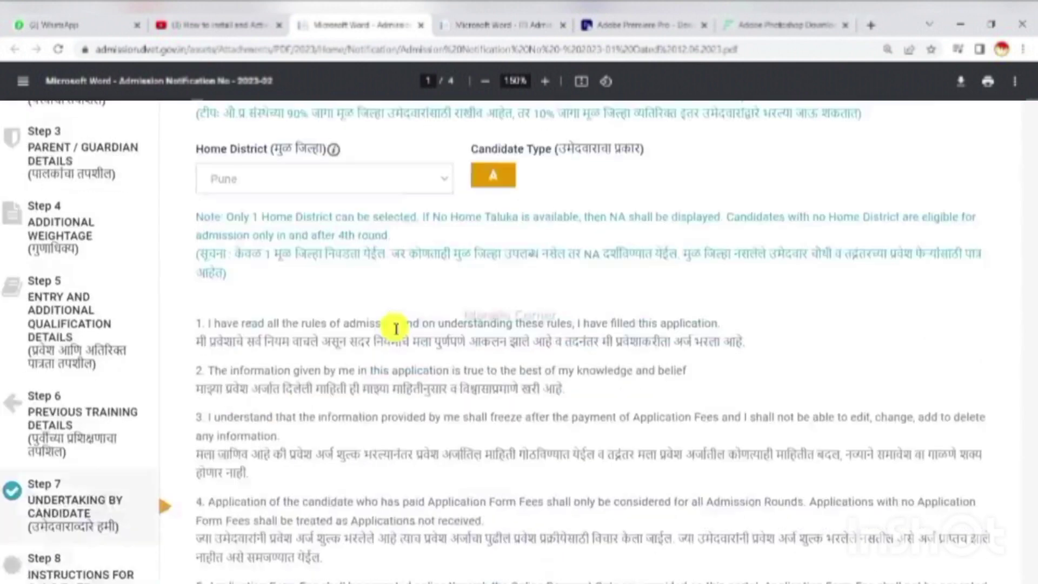
{"action": "scroll", "coordinate": [394, 335], "scroll_direction": "down", "scroll_amount": 4}
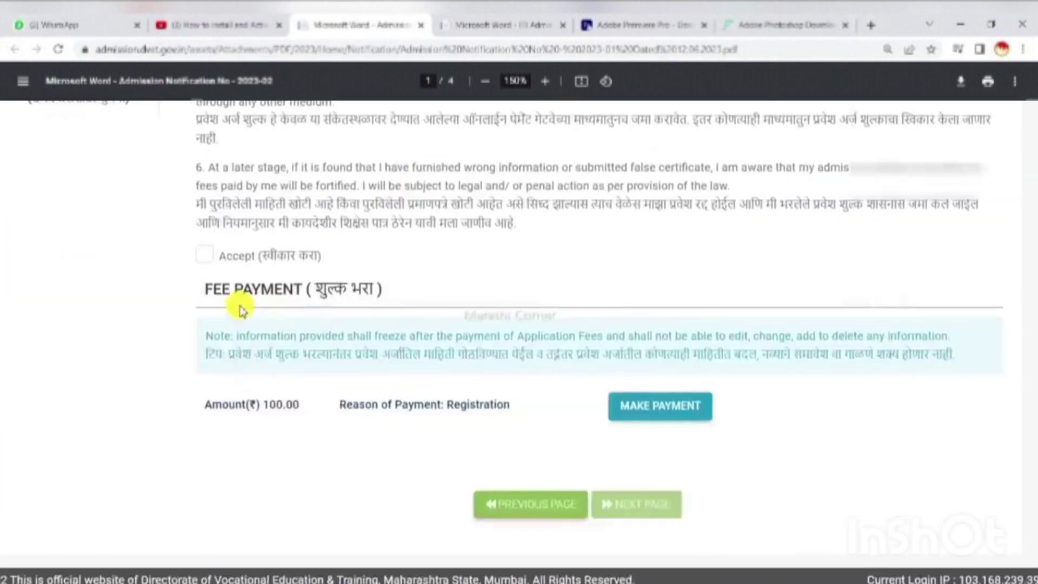
{"action": "left_click", "coordinate": [204, 255]}
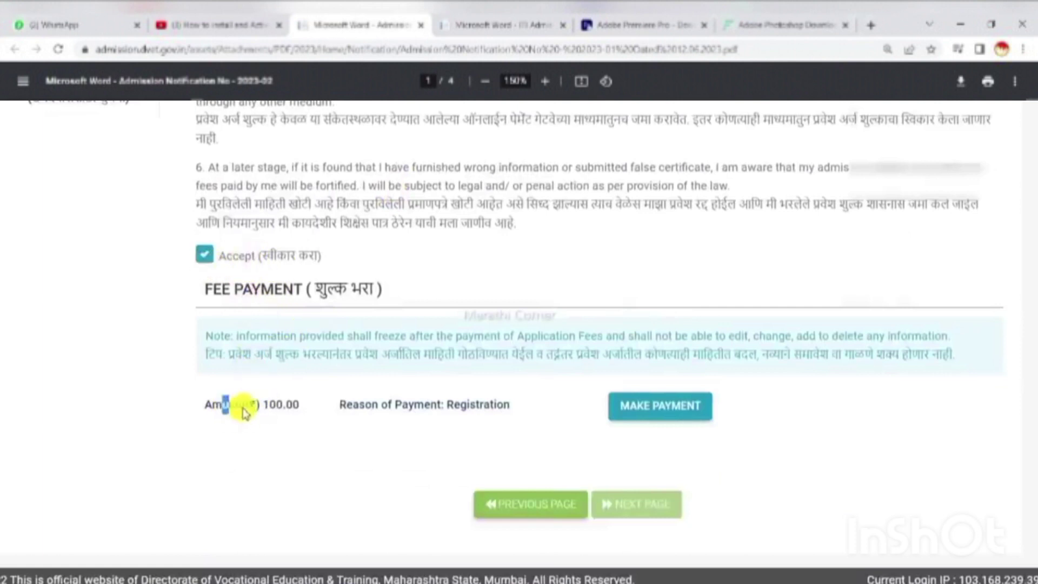
Check the fee amount and reason of payment, and start the application fee payment
{"action": "left_click_drag", "start_coordinate": [243, 411], "coordinate": [316, 415]}
{"action": "left_click", "coordinate": [316, 415]}
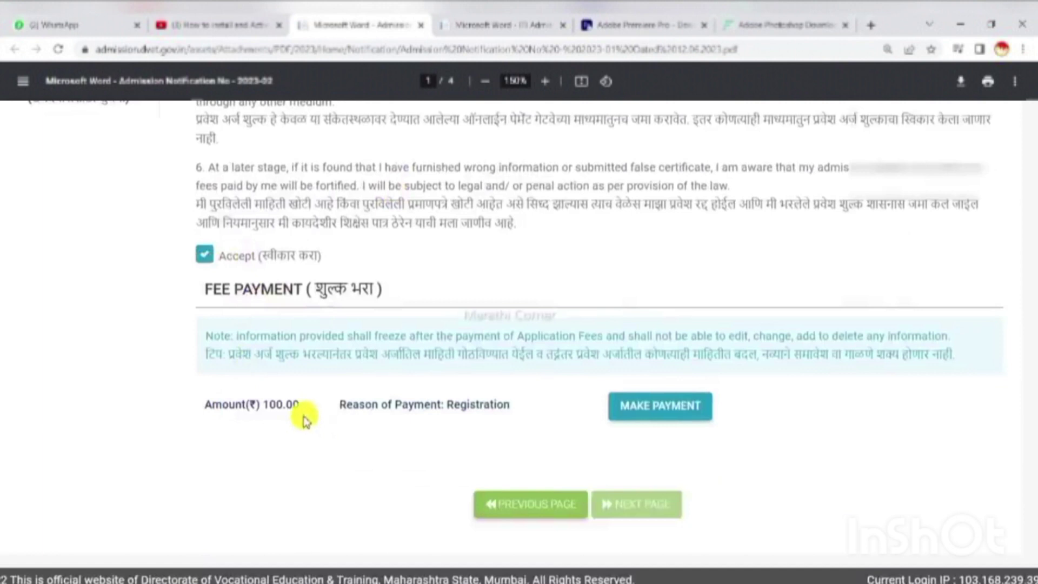
{"action": "left_click_drag", "start_coordinate": [338, 404], "coordinate": [516, 403]}
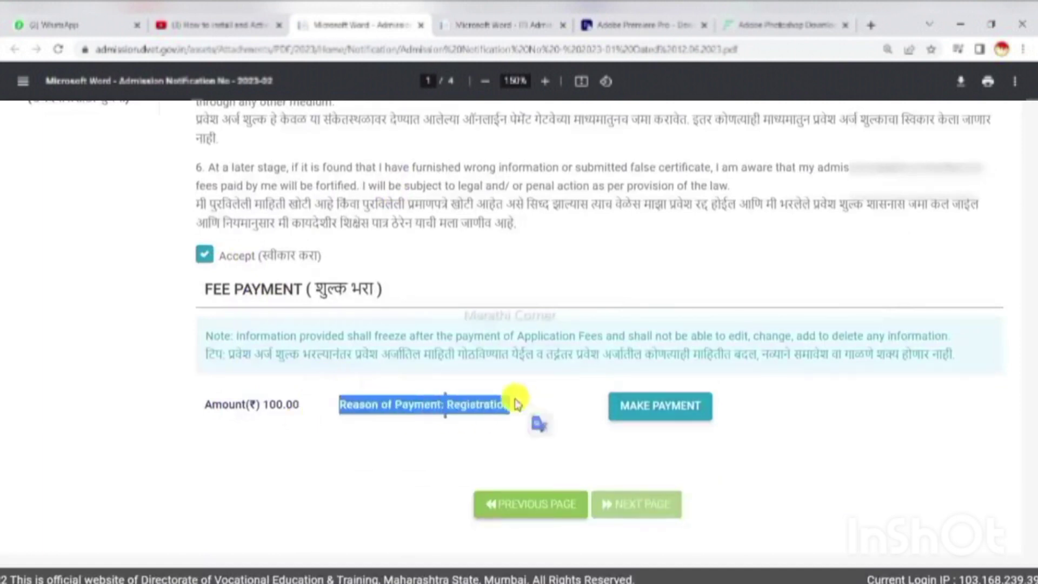
{"action": "left_click", "coordinate": [516, 414]}
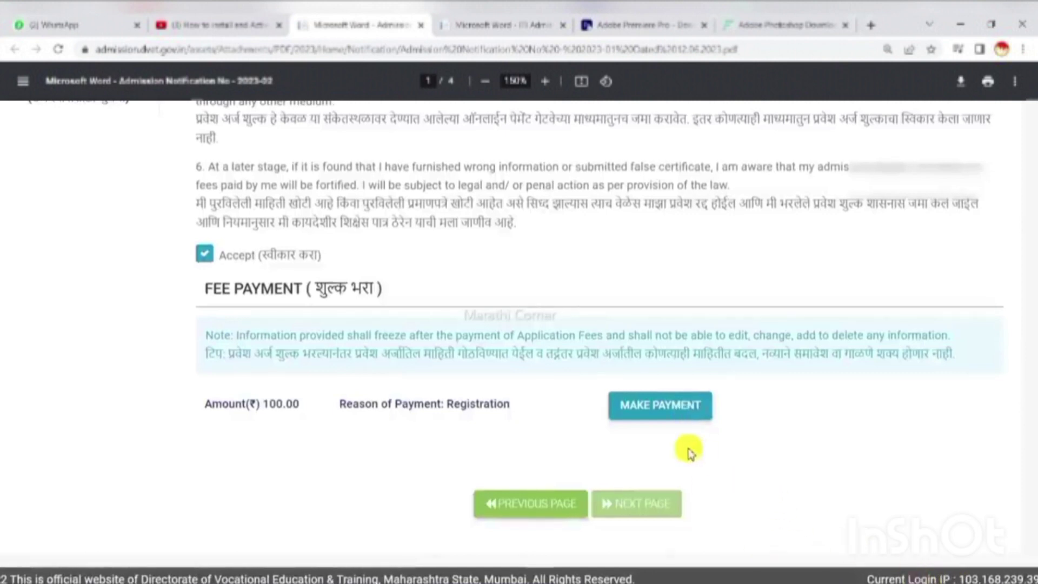
{"action": "left_click", "coordinate": [682, 415]}
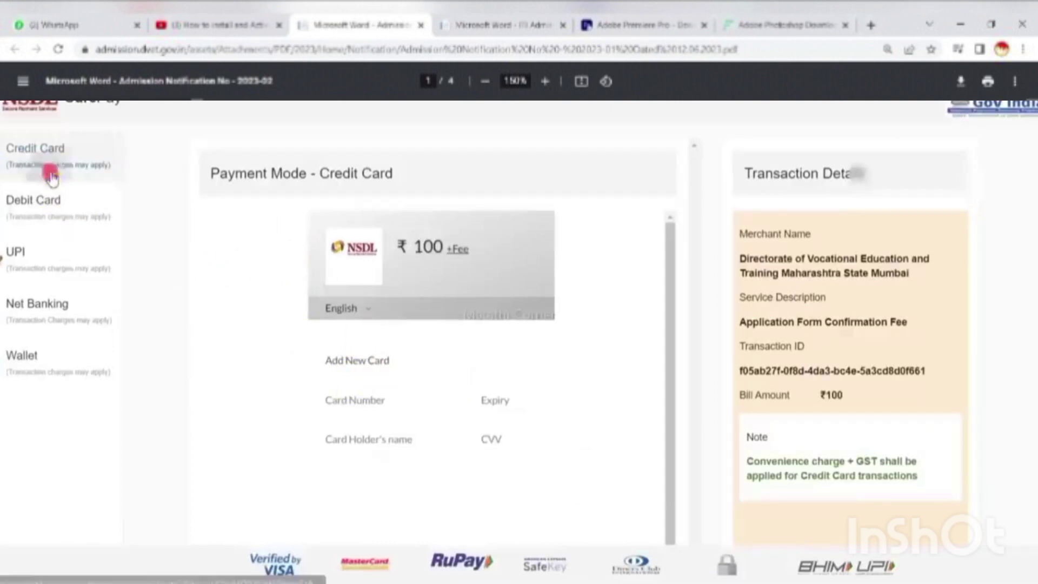
Look through the Debit Card, UPI, Net Banking and Wallet payment modes
{"action": "left_click", "coordinate": [51, 204]}
{"action": "left_click", "coordinate": [60, 261]}
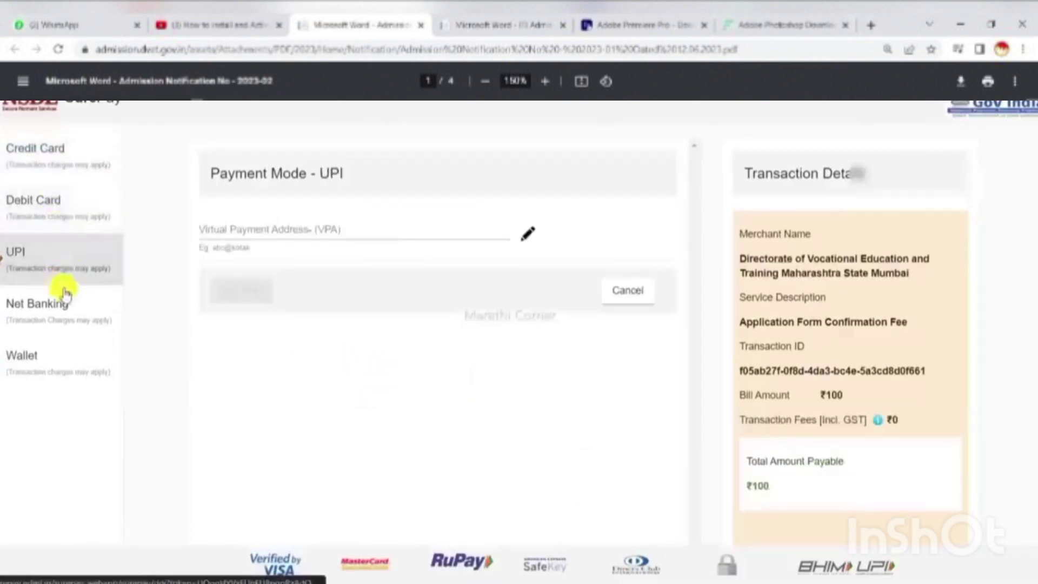
{"action": "left_click", "coordinate": [64, 316]}
{"action": "left_click", "coordinate": [69, 354]}
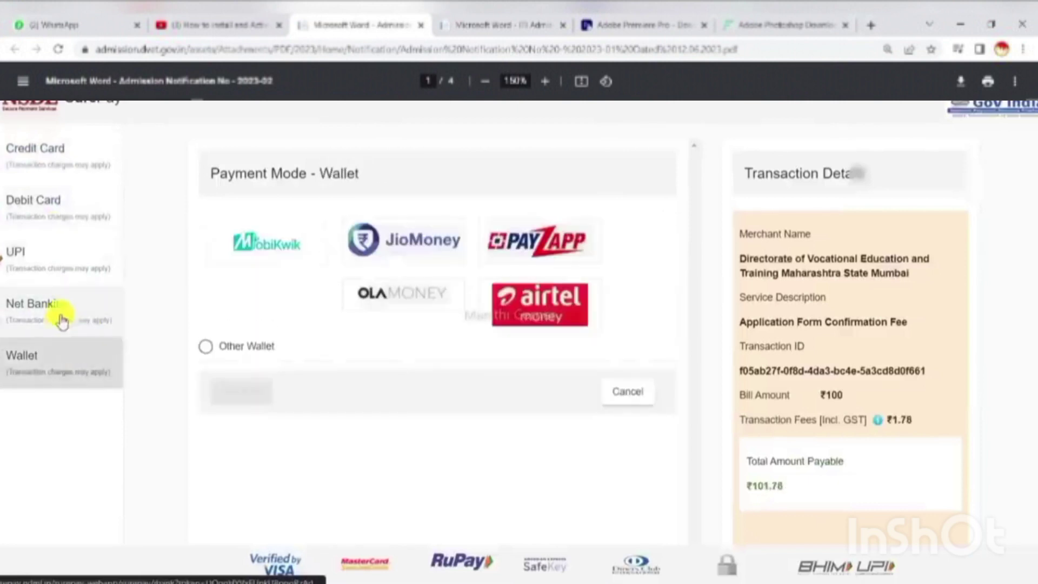
Choose UPI as the payment mode, fill in the virtual payment address and continue past the fees breakup
{"action": "left_click", "coordinate": [51, 277]}
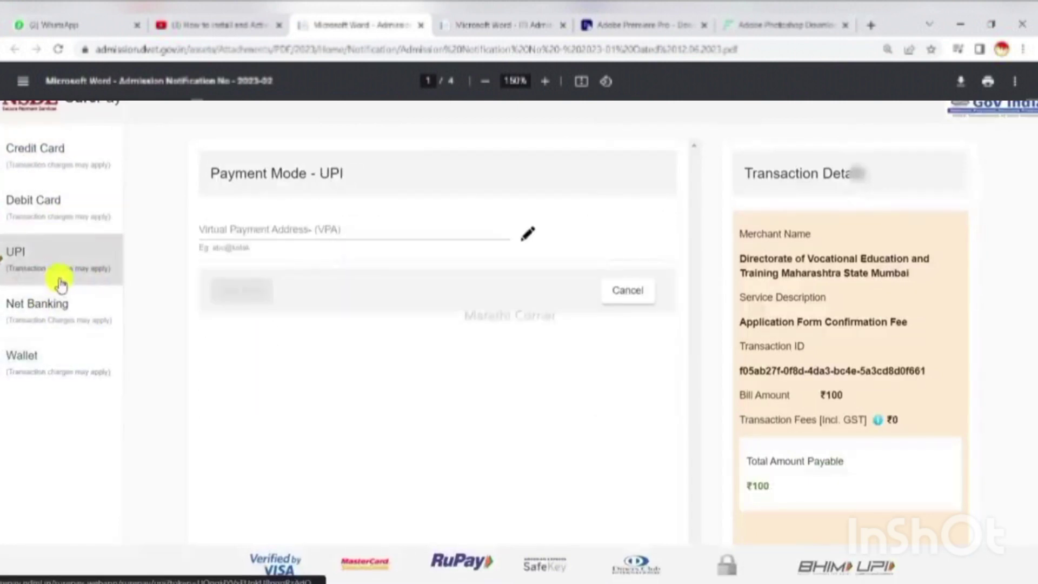
{"action": "left_click", "coordinate": [276, 231]}
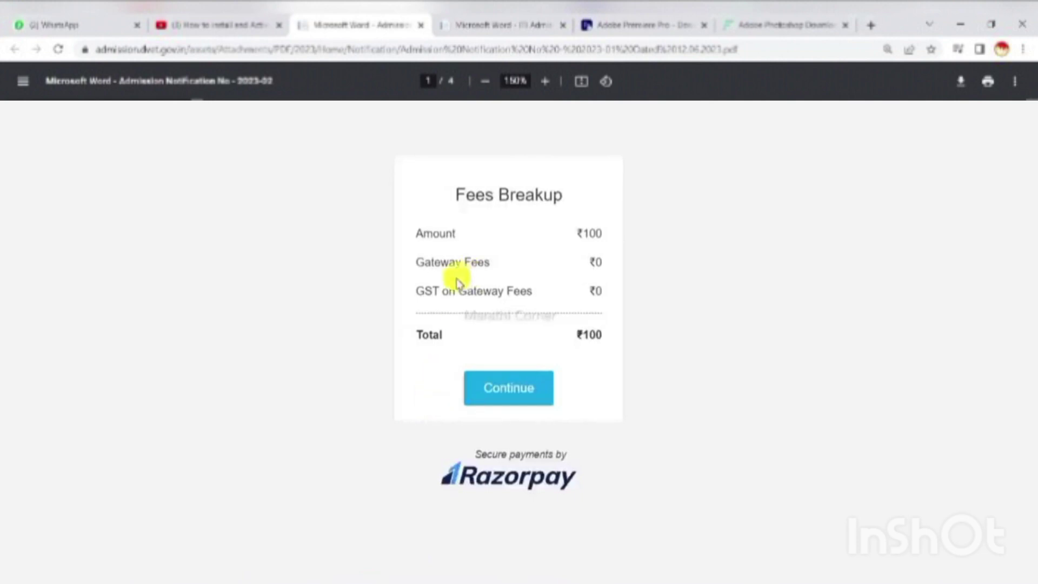
{"action": "left_click", "coordinate": [517, 403]}
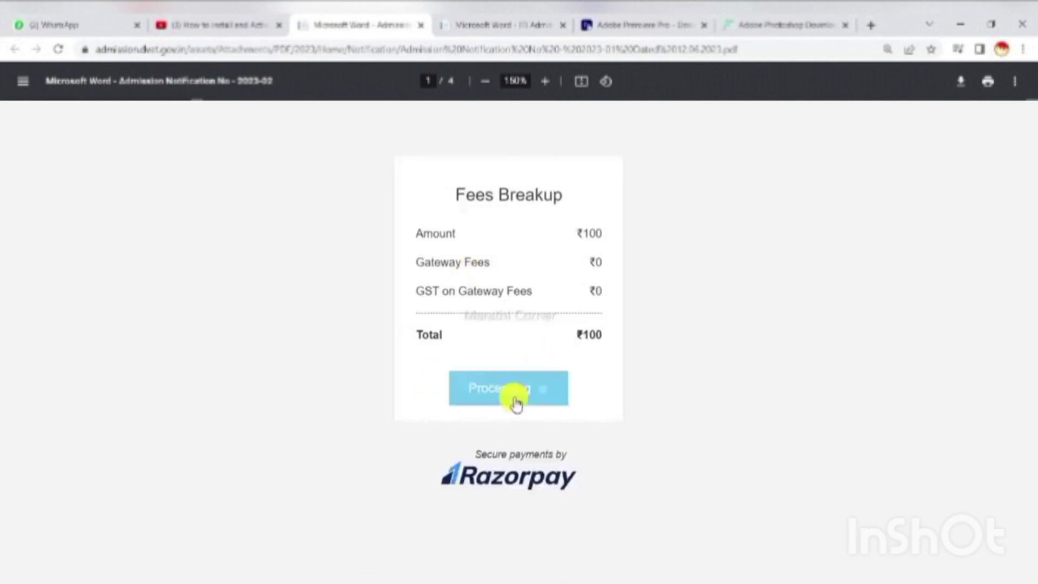
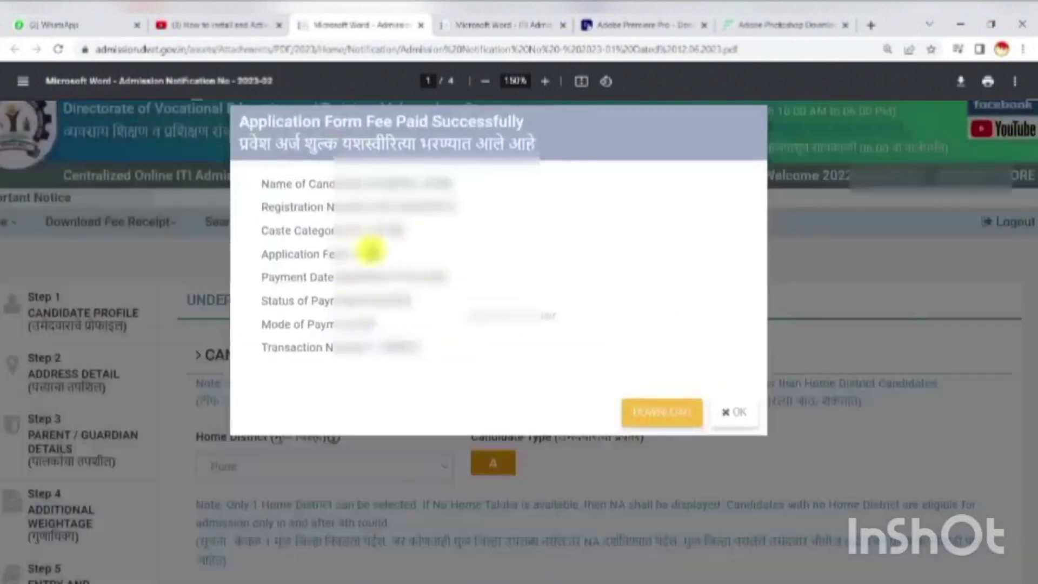
Examine the candidate, fee and transaction details in the payment confirmation
{"action": "left_click_drag", "start_coordinate": [241, 123], "coordinate": [579, 151]}
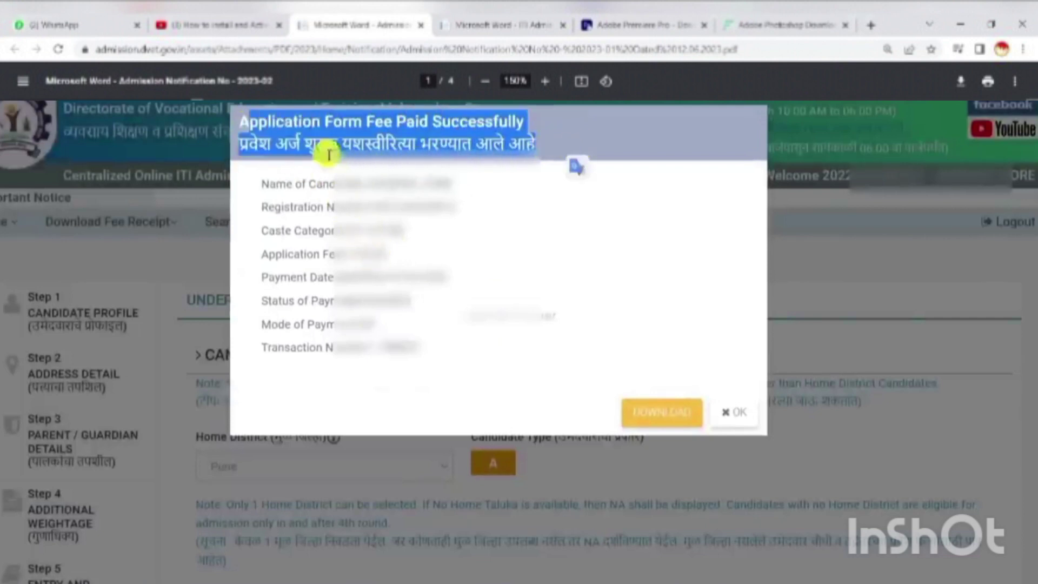
{"action": "left_click", "coordinate": [268, 121]}
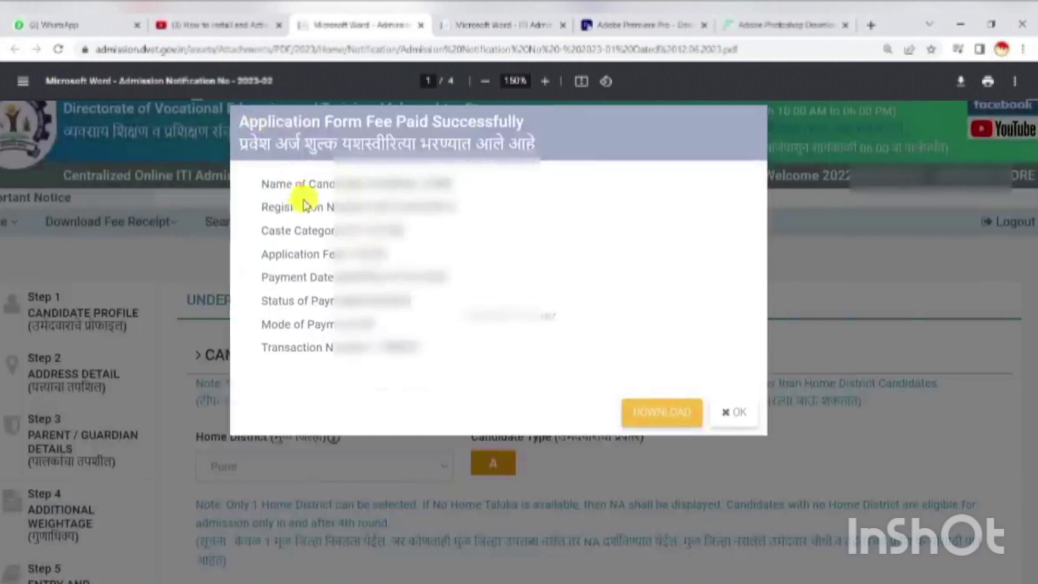
{"action": "left_click_drag", "start_coordinate": [296, 184], "coordinate": [449, 308]}
{"action": "left_click", "coordinate": [398, 319]}
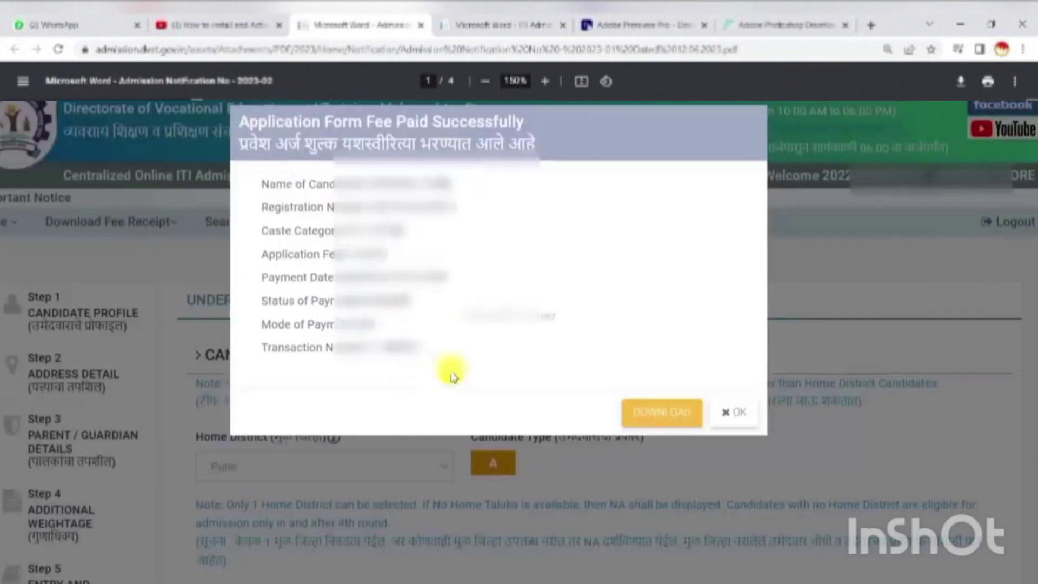
{"action": "left_click_drag", "start_coordinate": [366, 322], "coordinate": [343, 250]}
{"action": "left_click", "coordinate": [313, 238]}
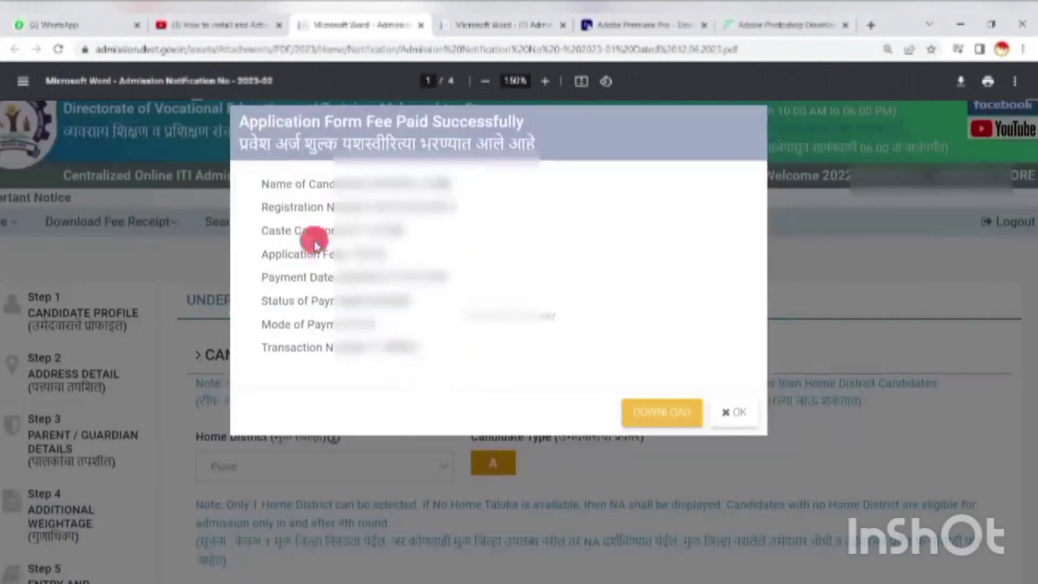
Download the application fee receipt as a PDF, open it and dismiss the payment confirmation
{"action": "left_click", "coordinate": [659, 414]}
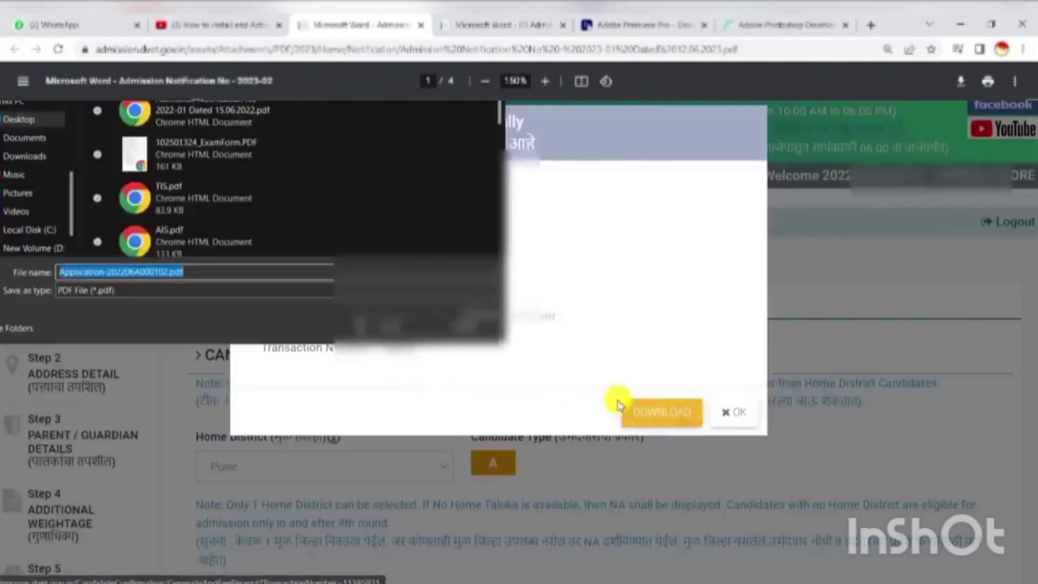
{"action": "left_click", "coordinate": [365, 325]}
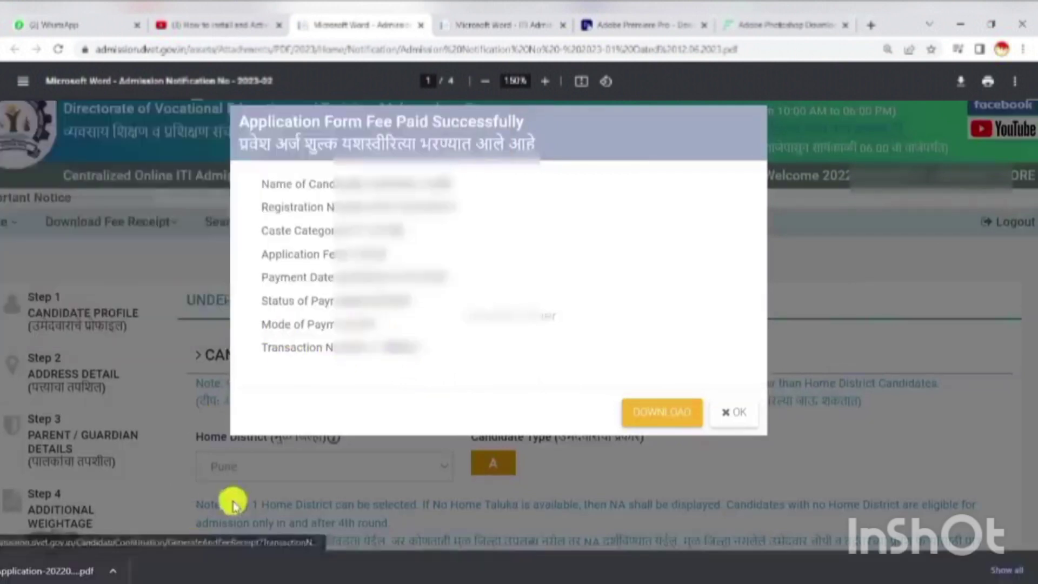
{"action": "left_click", "coordinate": [61, 572]}
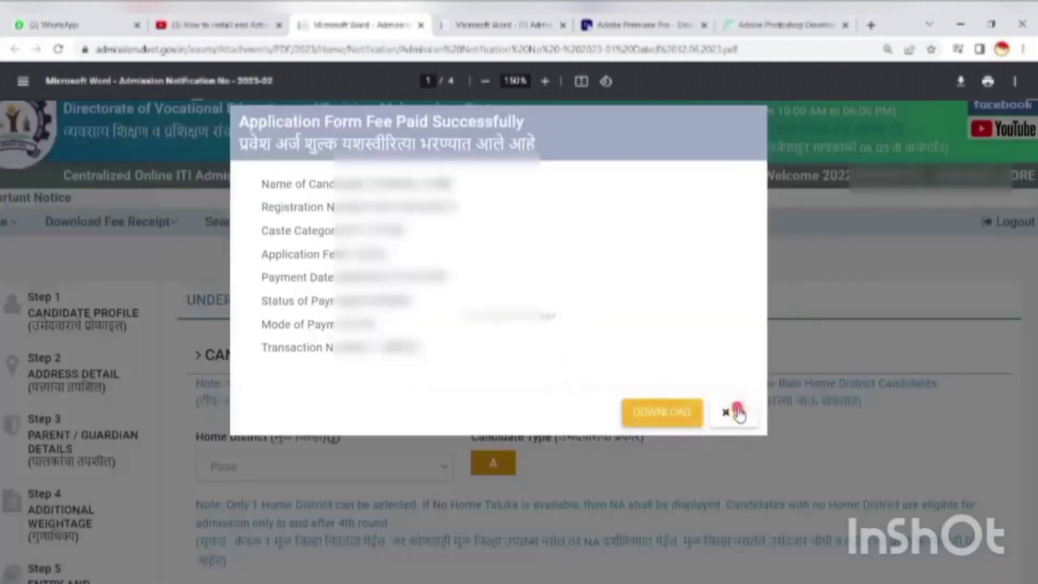
{"action": "left_click", "coordinate": [737, 412]}
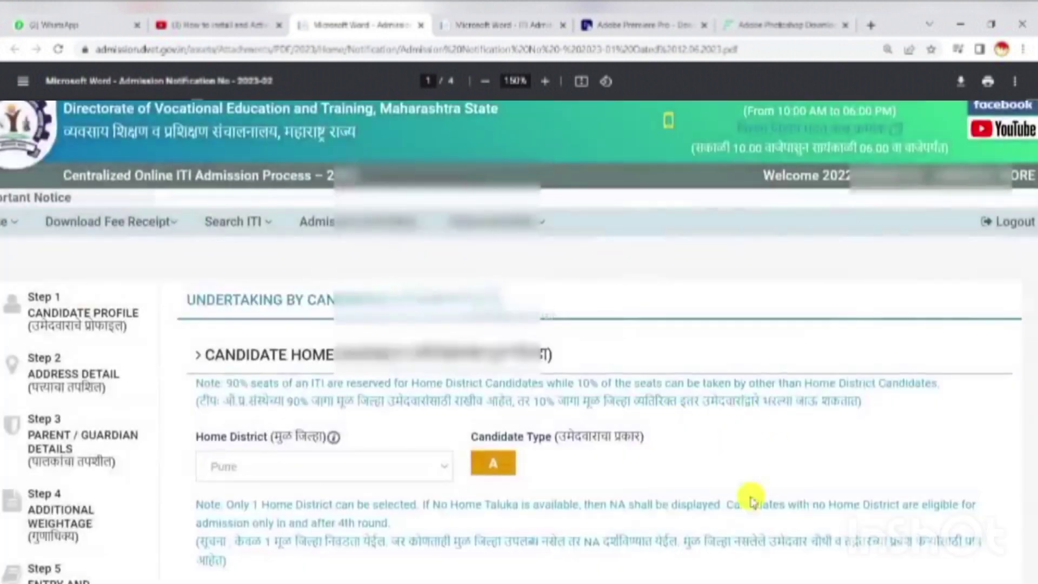
Proceed from the Undertaking by Candidate page to the Instructions for Candidate page
{"action": "scroll", "coordinate": [914, 573], "scroll_direction": "down", "scroll_amount": 15}
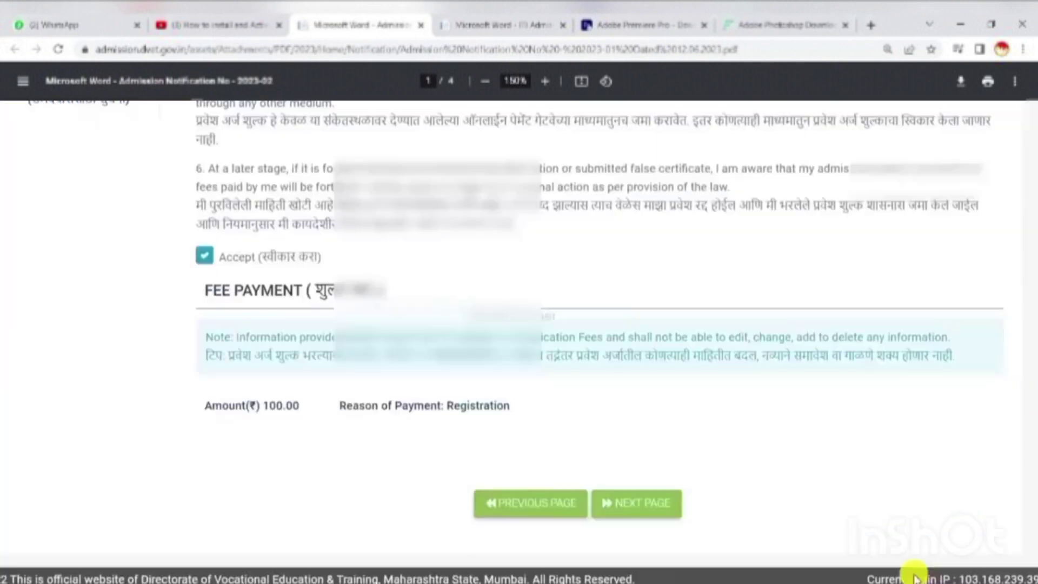
{"action": "scroll", "coordinate": [521, 371], "scroll_direction": "up", "scroll_amount": 2}
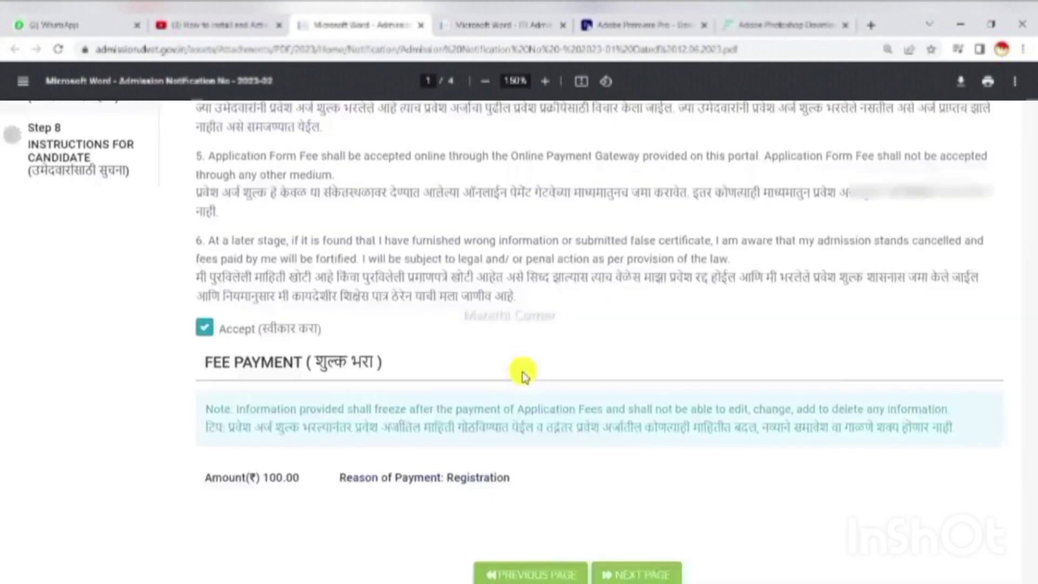
{"action": "scroll", "coordinate": [521, 371], "scroll_direction": "down", "scroll_amount": 2}
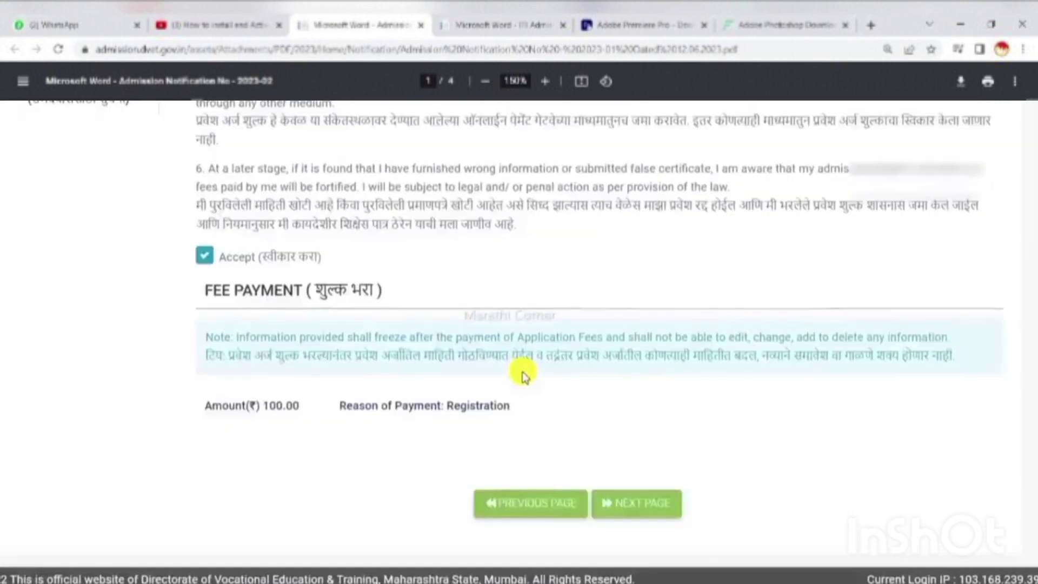
{"action": "left_click", "coordinate": [662, 513]}
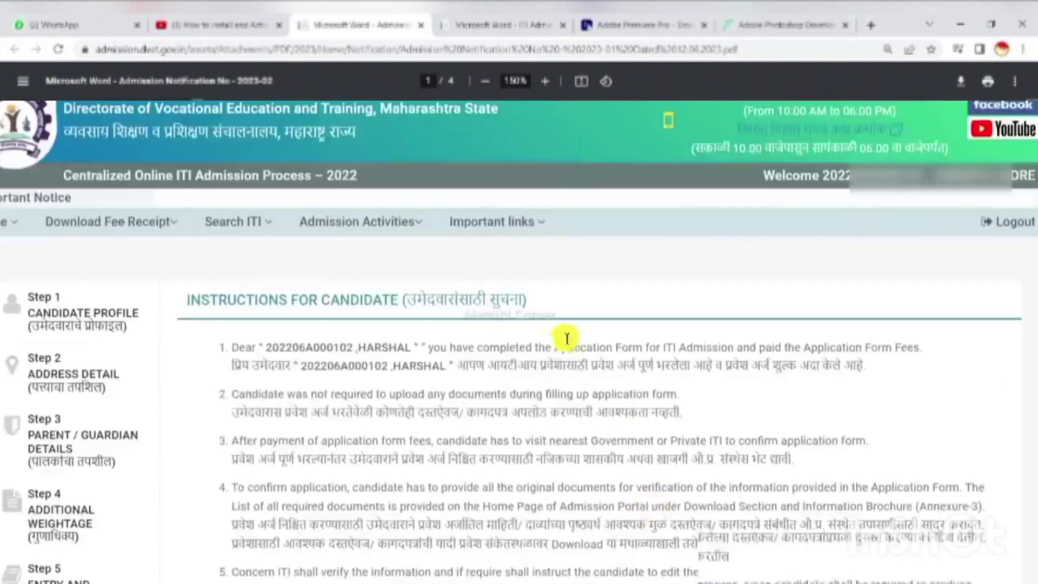
Generate and save the application form PDF in Marathi from the end of the instructions, and open the downloaded file
{"action": "scroll", "coordinate": [563, 338], "scroll_direction": "down", "scroll_amount": 15}
{"action": "scroll", "coordinate": [465, 293], "scroll_direction": "down", "scroll_amount": 10}
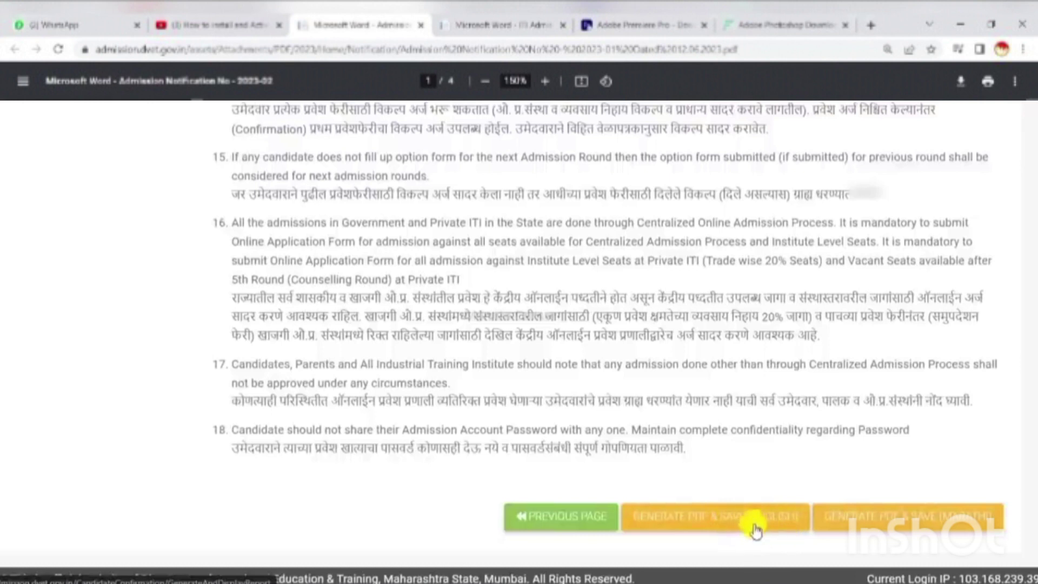
{"action": "left_click", "coordinate": [846, 523]}
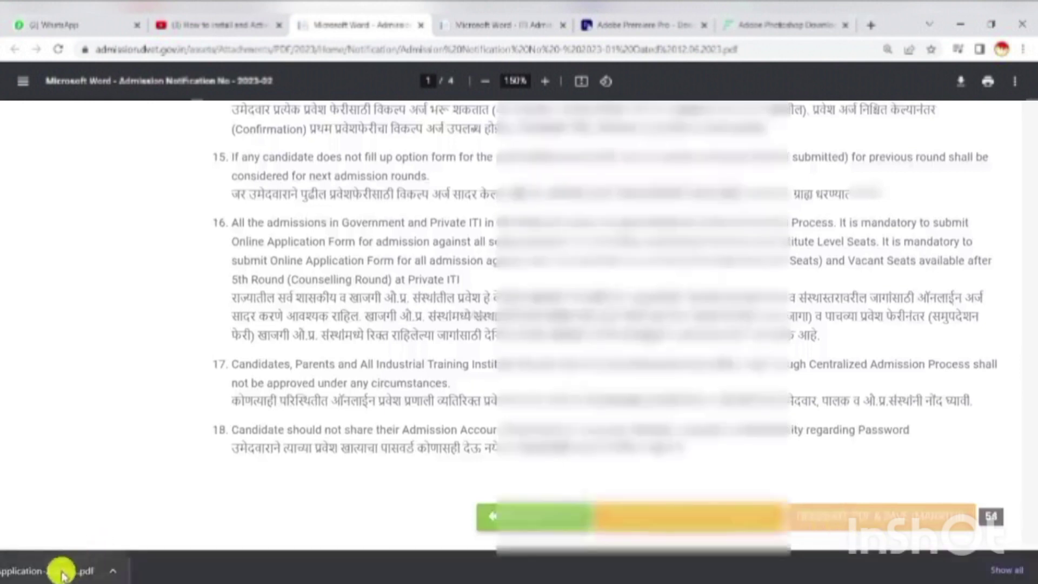
{"action": "left_click", "coordinate": [61, 573]}
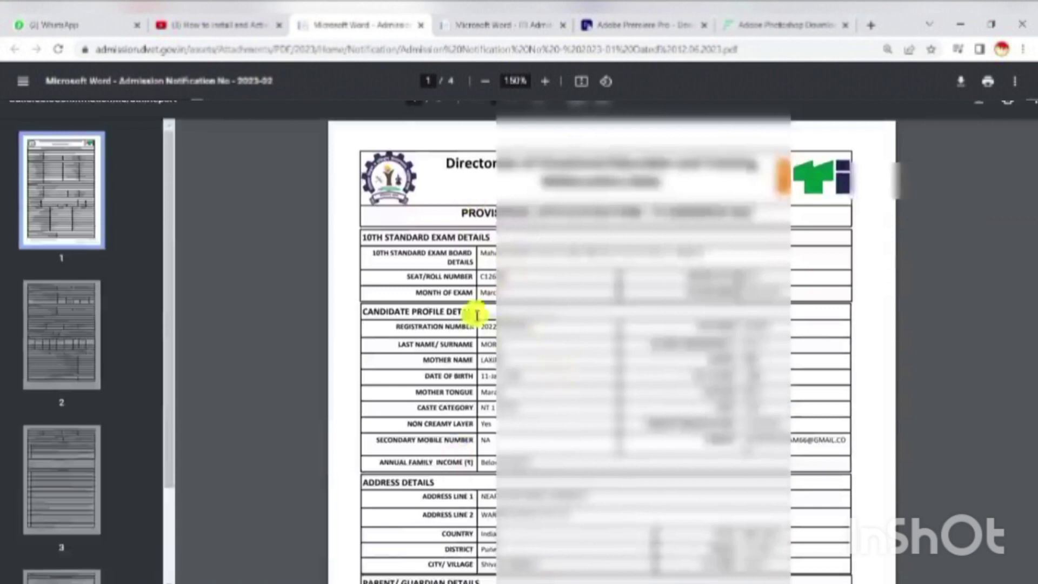
Review the candidate profile, address, parent or guardian and remaining sections of the provisional application form PDF
{"action": "scroll", "coordinate": [419, 281], "scroll_direction": "down", "scroll_amount": 2}
{"action": "scroll", "coordinate": [425, 297], "scroll_direction": "down", "scroll_amount": 2}
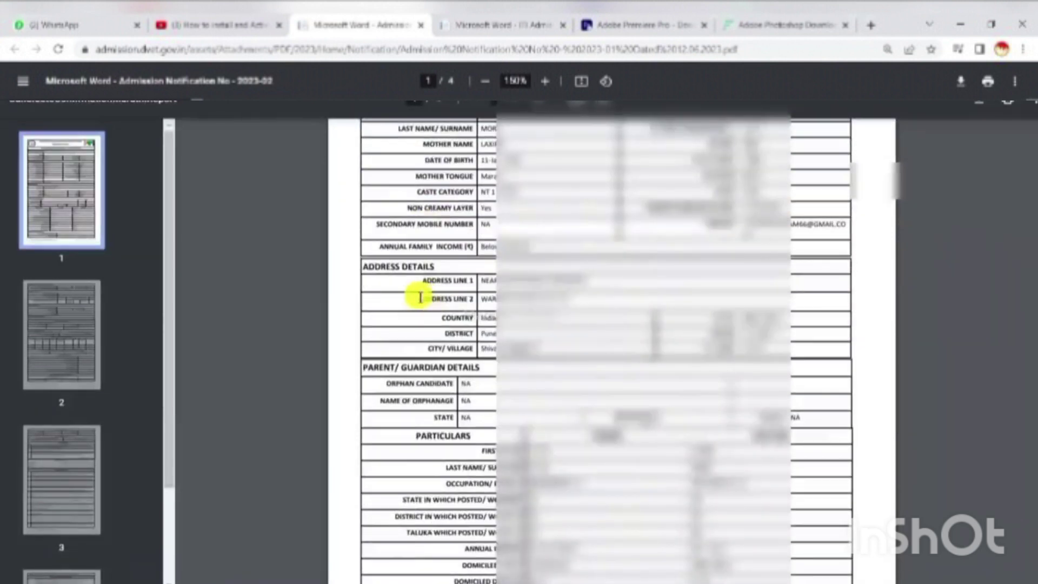
{"action": "scroll", "coordinate": [406, 308], "scroll_direction": "down", "scroll_amount": 5}
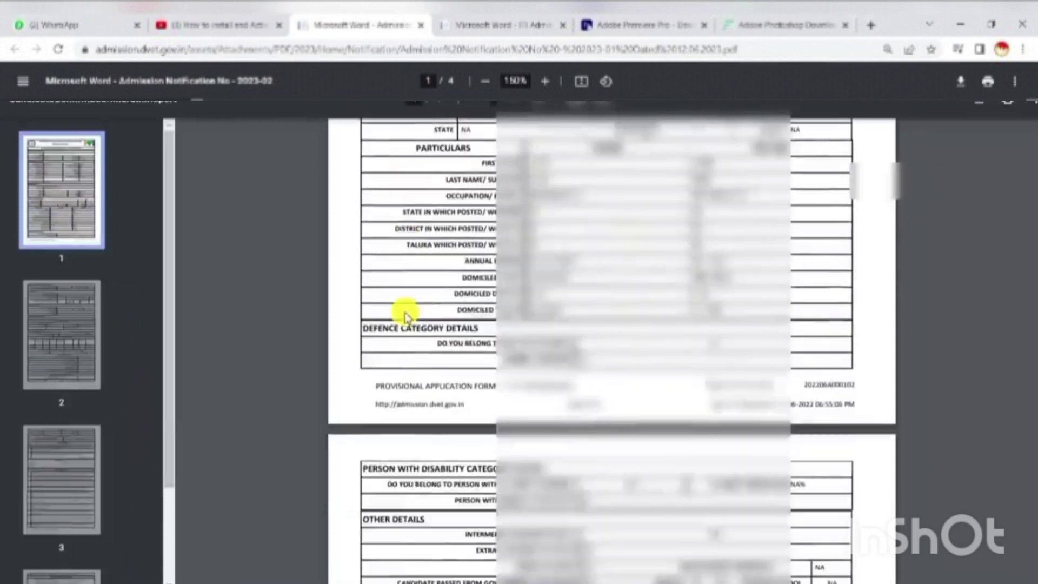
{"action": "scroll", "coordinate": [406, 315], "scroll_direction": "down", "scroll_amount": 1}
{"action": "scroll", "coordinate": [406, 315], "scroll_direction": "up", "scroll_amount": 6}
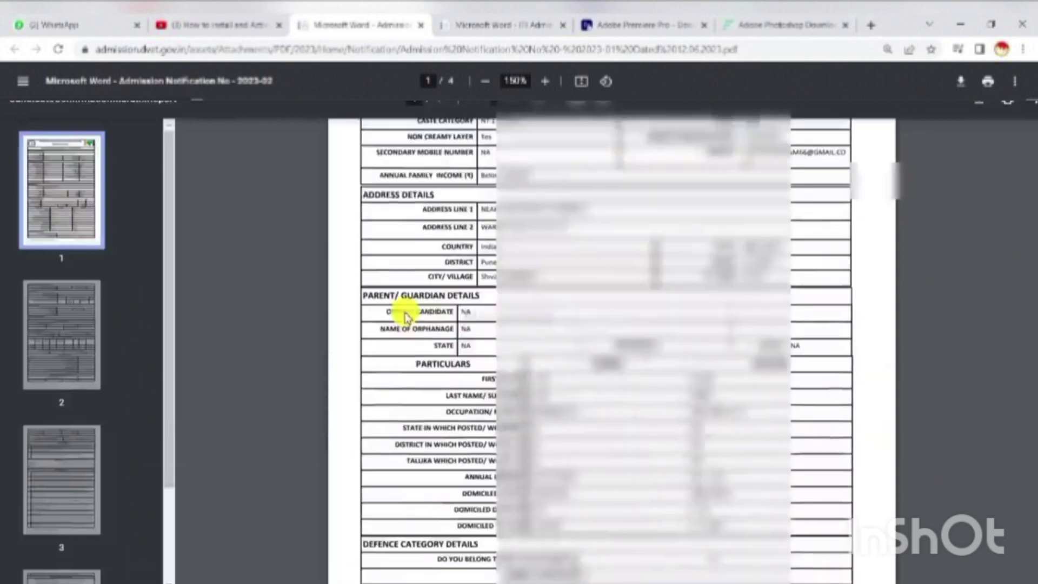
{"action": "scroll", "coordinate": [406, 316], "scroll_direction": "up", "scroll_amount": 6}
{"action": "scroll", "coordinate": [406, 316], "scroll_direction": "down", "scroll_amount": 8}
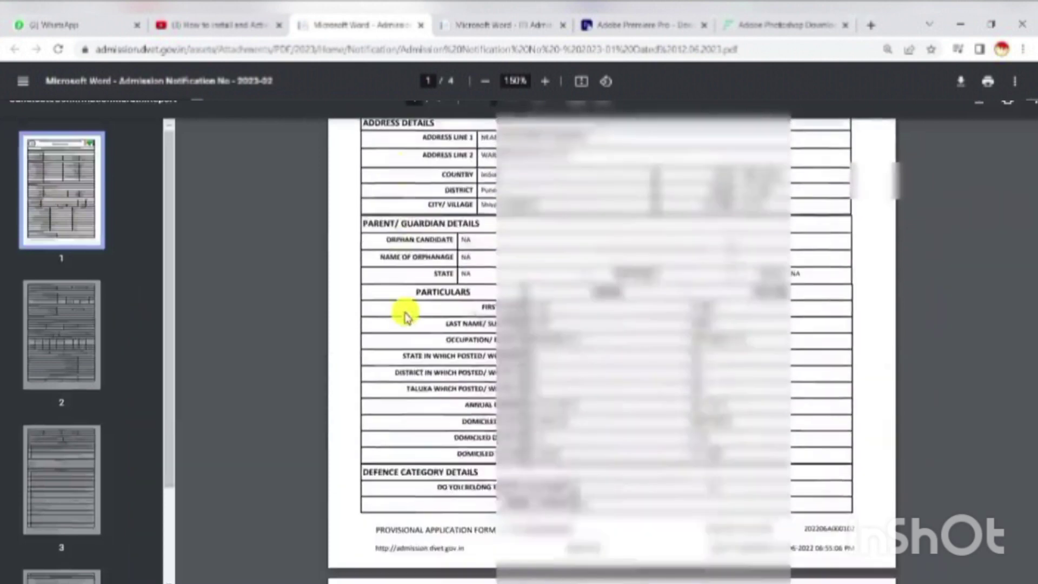
{"action": "scroll", "coordinate": [406, 317], "scroll_direction": "down", "scroll_amount": 15}
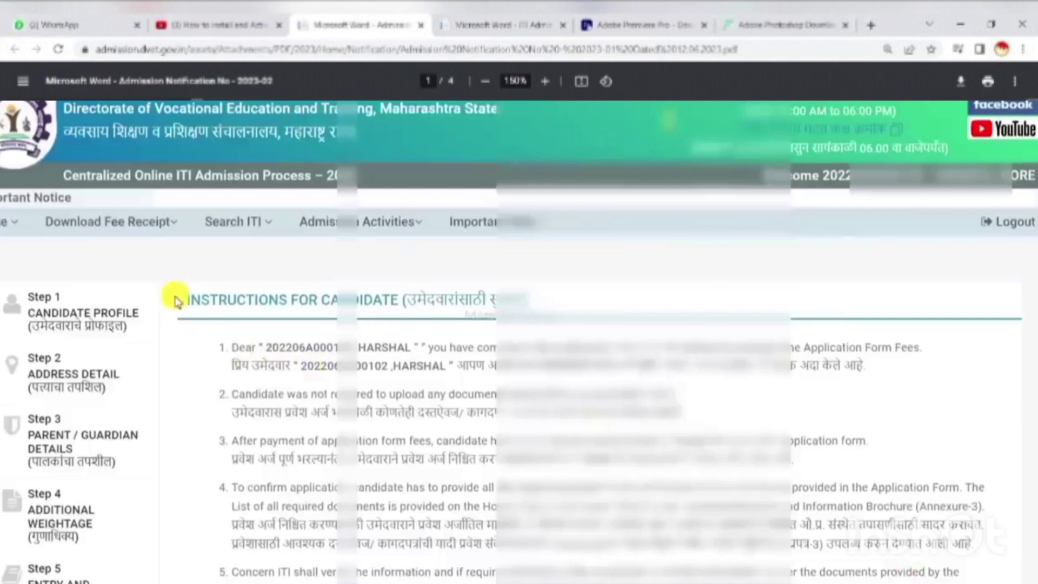
Read through the candidate instructions on the portal's Step 8 page
{"action": "scroll", "coordinate": [179, 301], "scroll_direction": "down", "scroll_amount": 1}
{"action": "scroll", "coordinate": [171, 283], "scroll_direction": "down", "scroll_amount": 6}
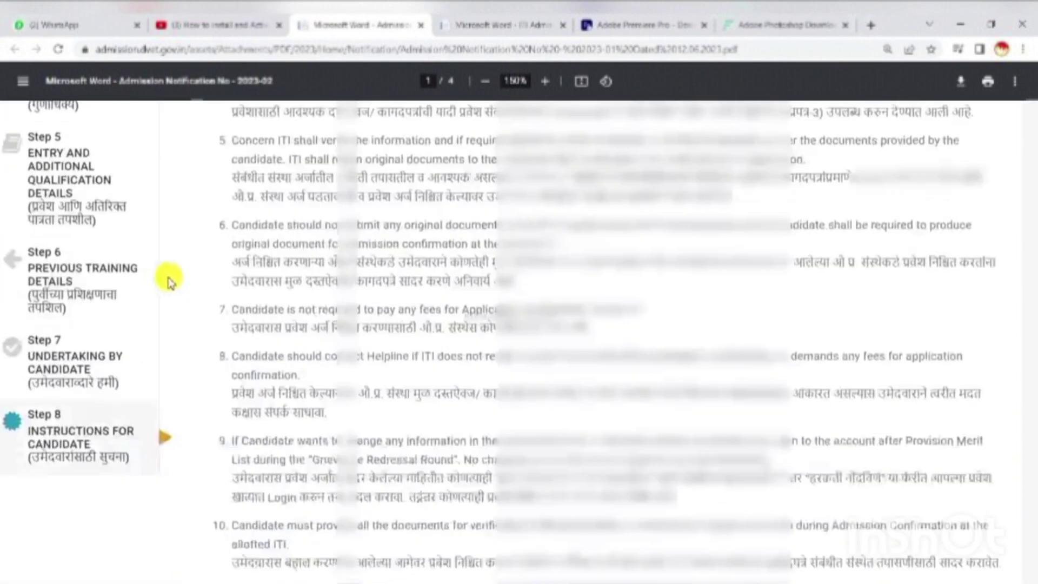